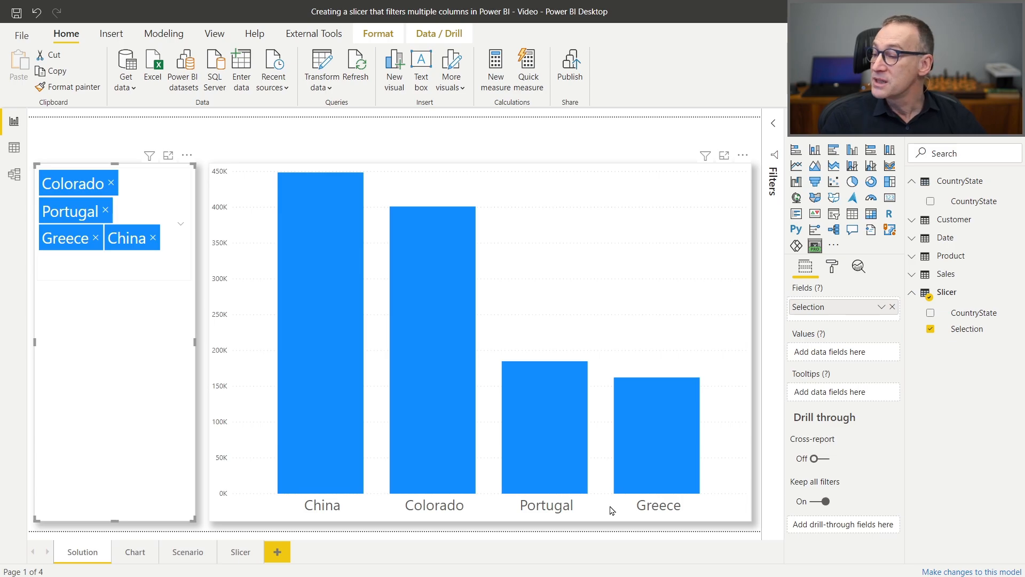
Examine which countries and states are selected under Asia, Europe and North America in the Chart page's hierarchical slicer.
{"action": "left_click", "coordinate": [135, 552]}
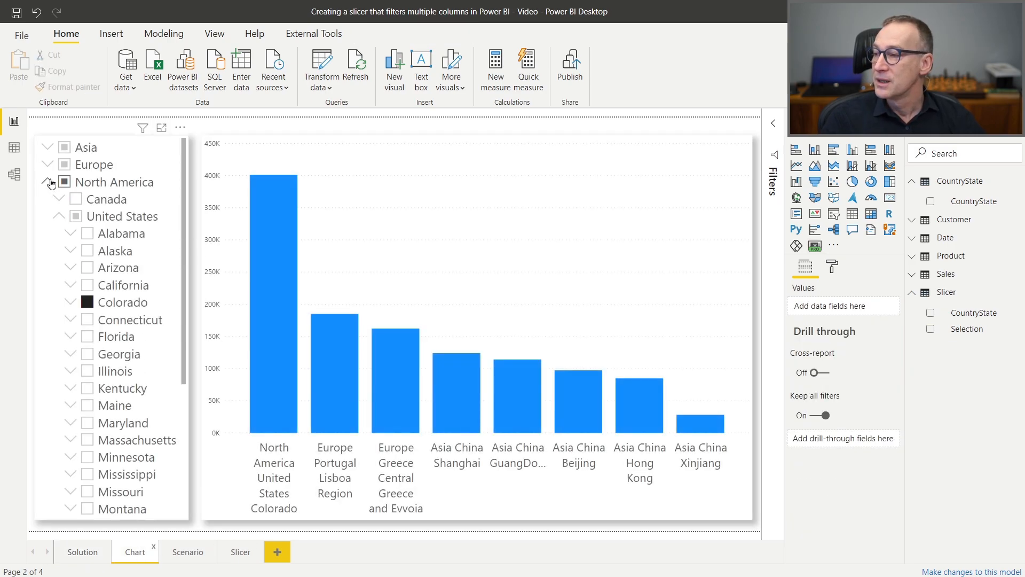
{"action": "left_click", "coordinate": [48, 182]}
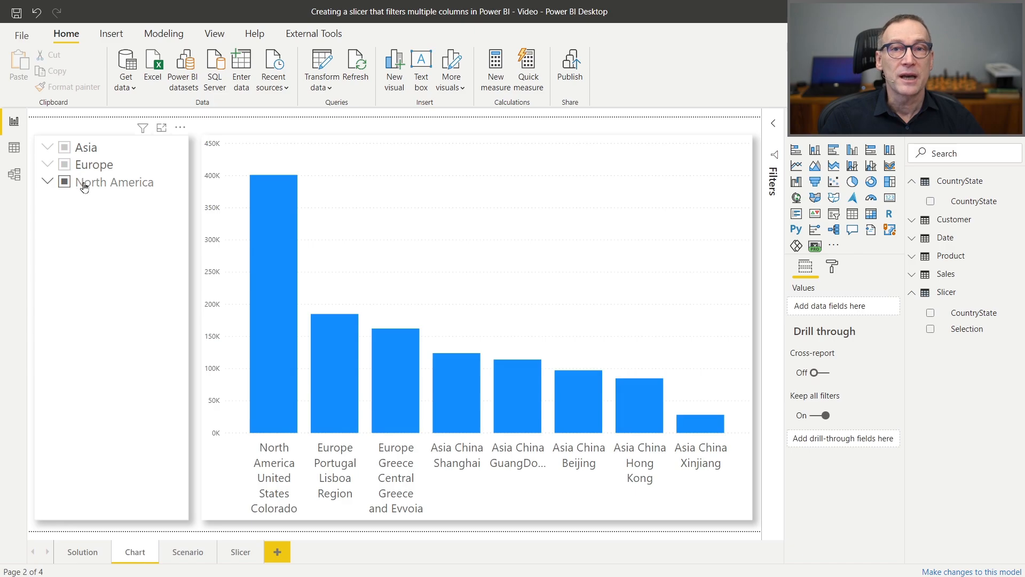
{"action": "left_click", "coordinate": [49, 149]}
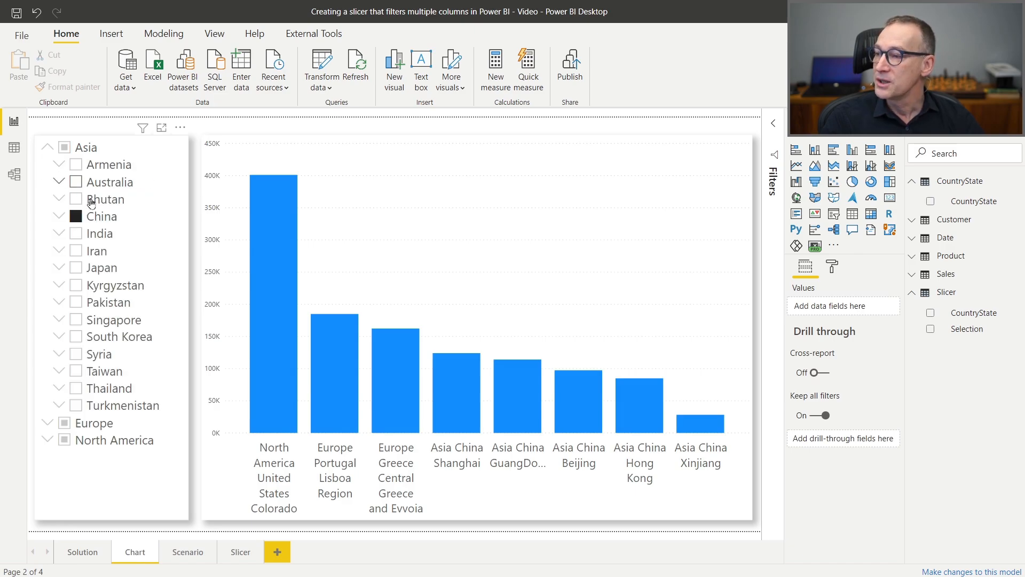
{"action": "left_click", "coordinate": [45, 150]}
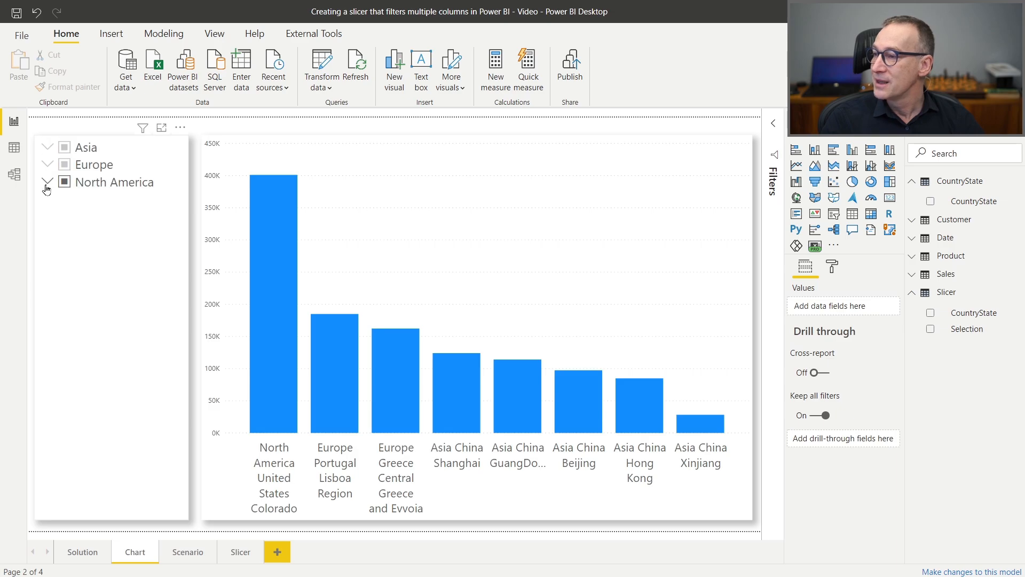
{"action": "left_click", "coordinate": [47, 165]}
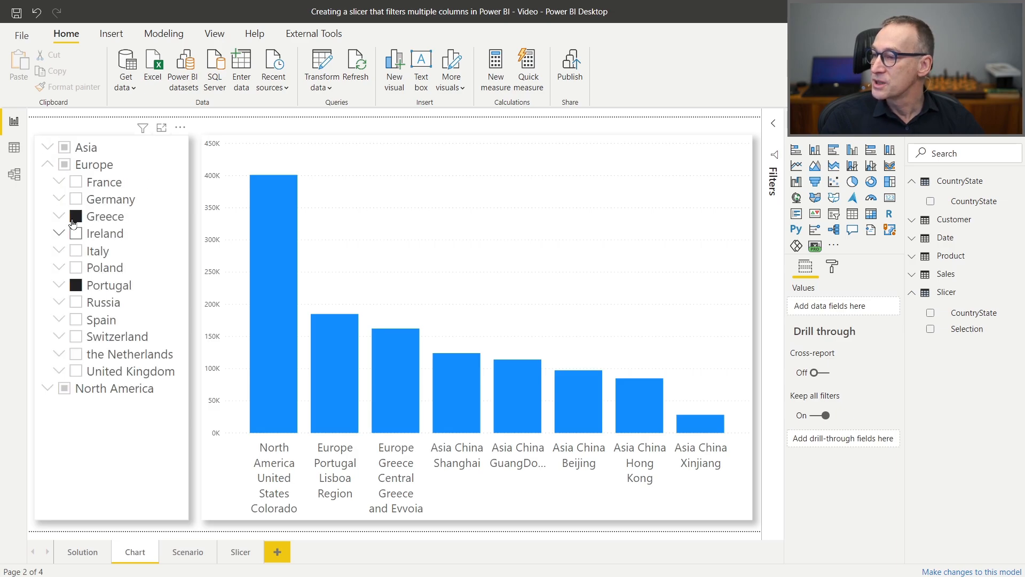
{"action": "left_click", "coordinate": [47, 165]}
{"action": "left_click", "coordinate": [45, 183]}
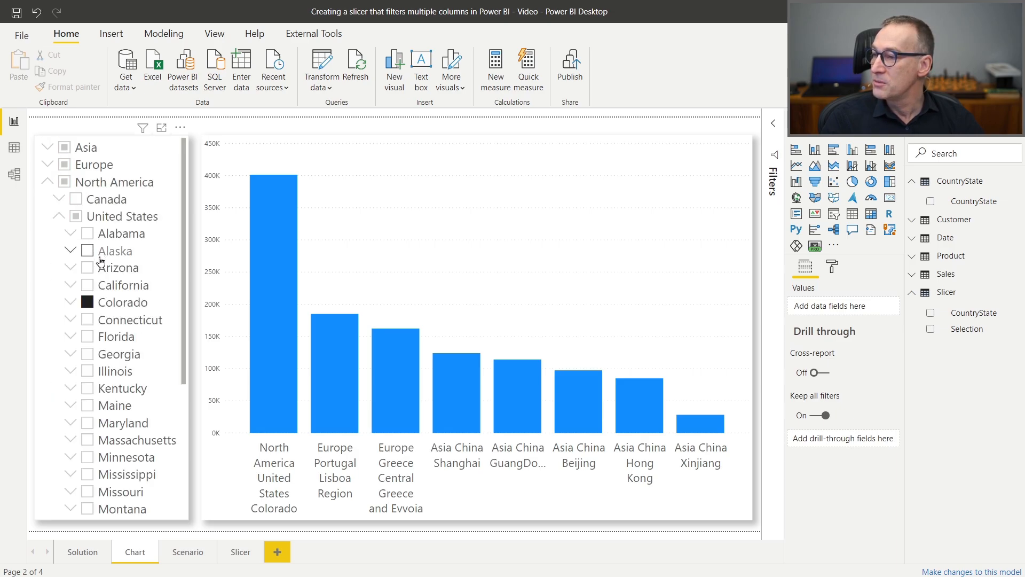
{"action": "left_click", "coordinate": [47, 183]}
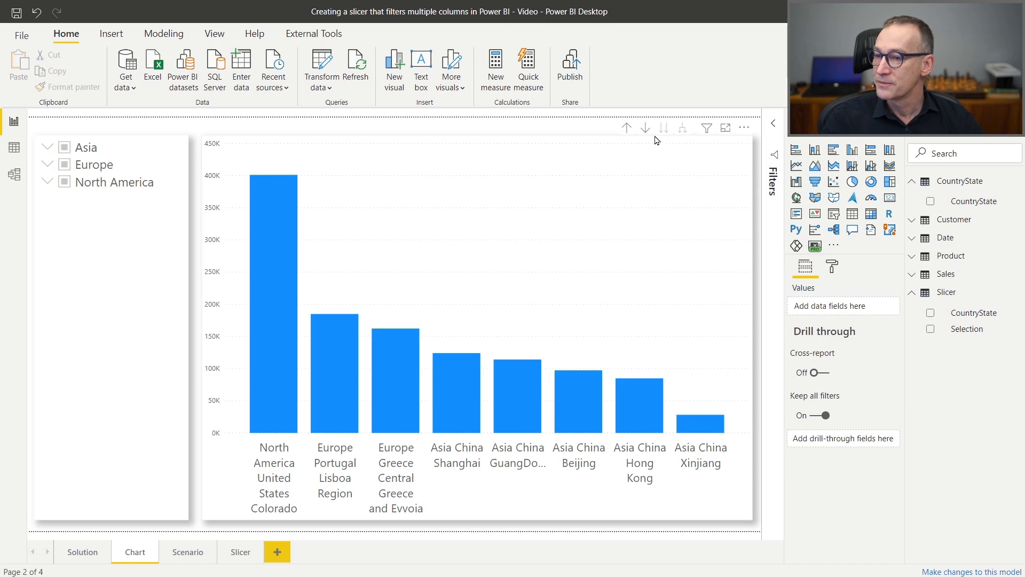
Drill the Chart page's column chart up to the continent level and compare it with the chart on the Solution page.
{"action": "left_click", "coordinate": [625, 128]}
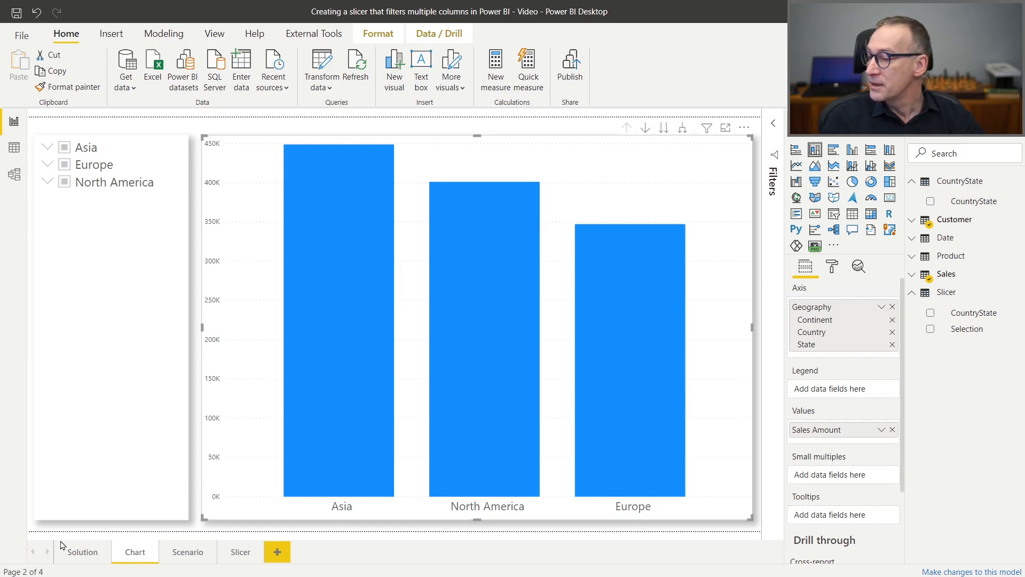
{"action": "left_click", "coordinate": [82, 552]}
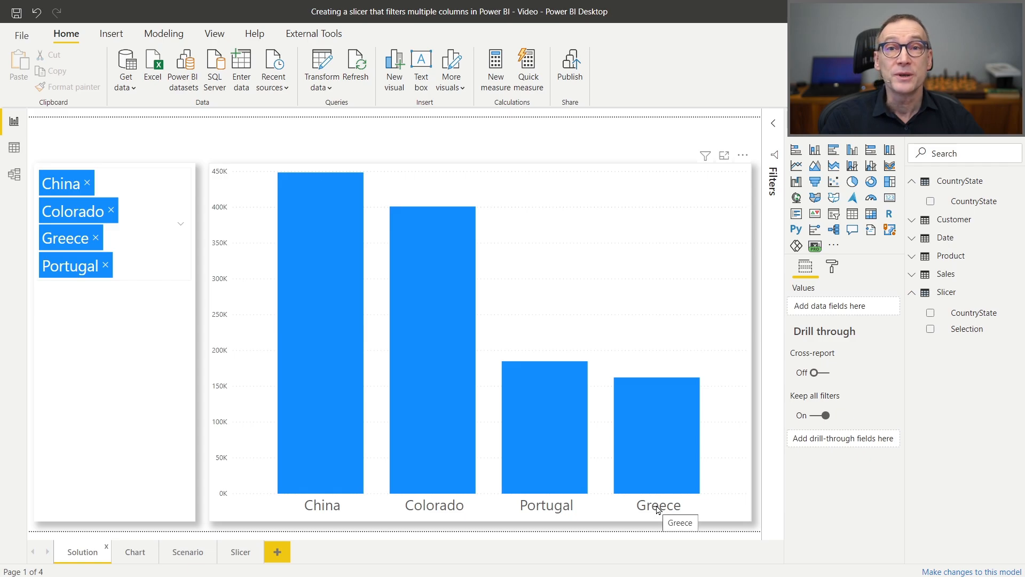
{"action": "left_click", "coordinate": [124, 555]}
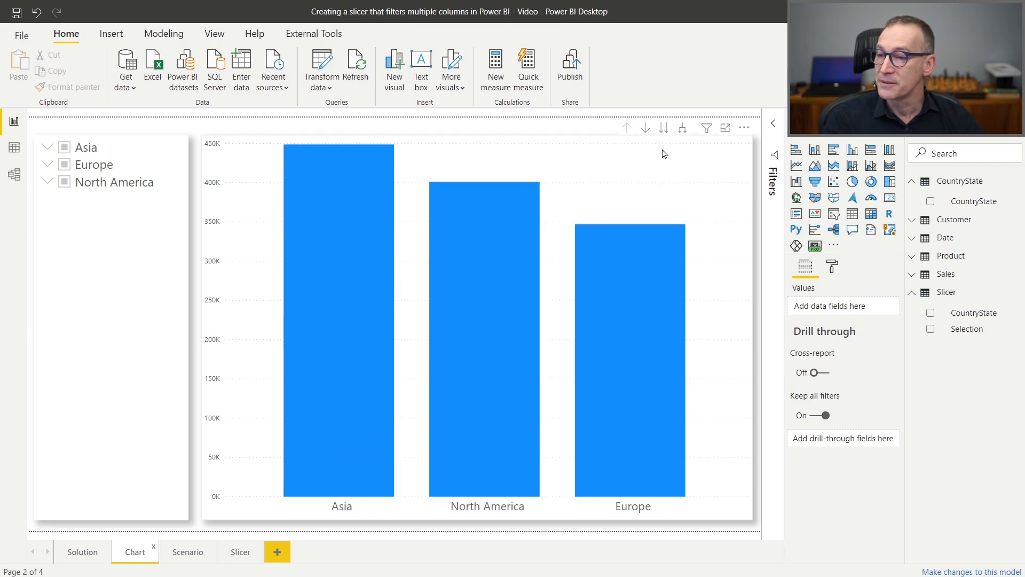
Expand the chart's Geography hierarchy by country and by state, and compare it with the sales matrix on the Scenario page.
{"action": "left_click", "coordinate": [682, 129]}
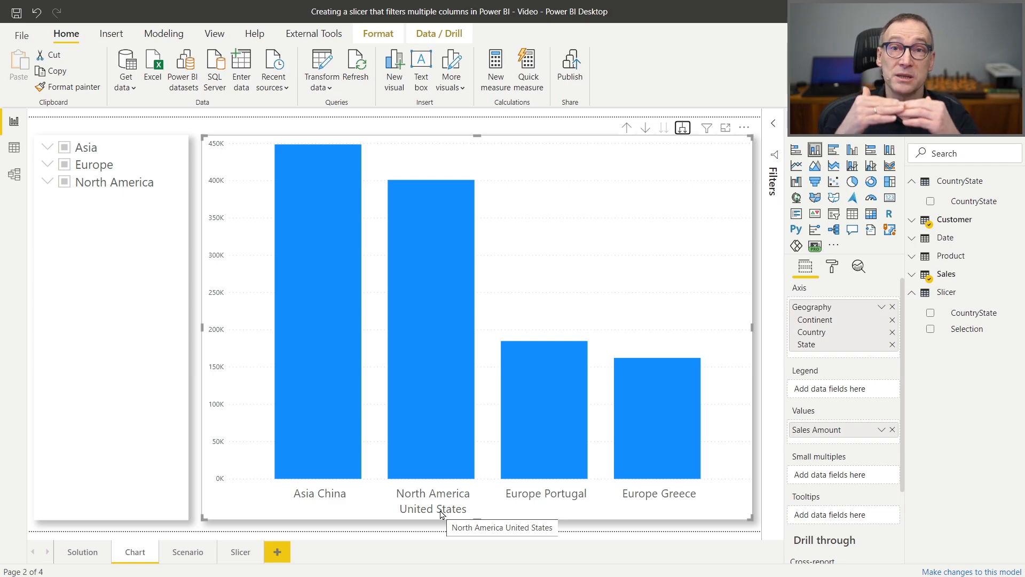
{"action": "left_click", "coordinate": [684, 128]}
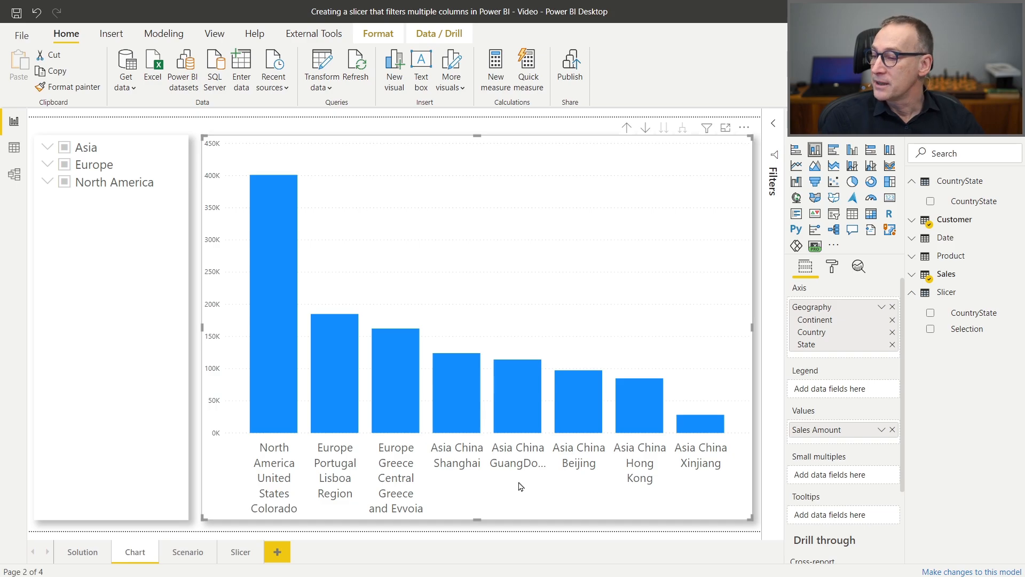
{"action": "left_click", "coordinate": [191, 553]}
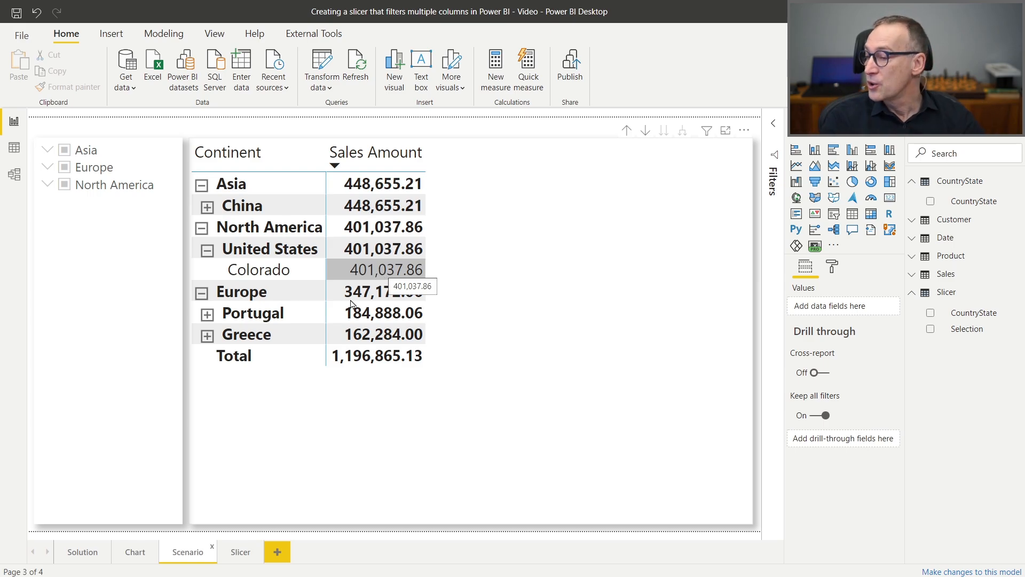
Remove Portugal, Greece and Colorado from the slicer selection on the Solution page.
{"action": "left_click", "coordinate": [83, 554]}
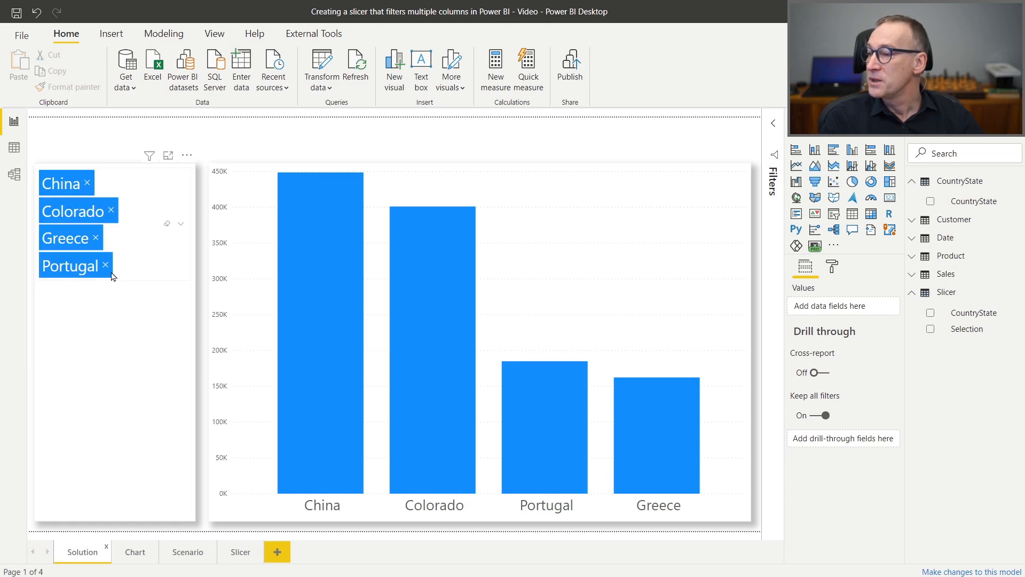
{"action": "left_click", "coordinate": [106, 265]}
{"action": "left_click", "coordinate": [96, 237]}
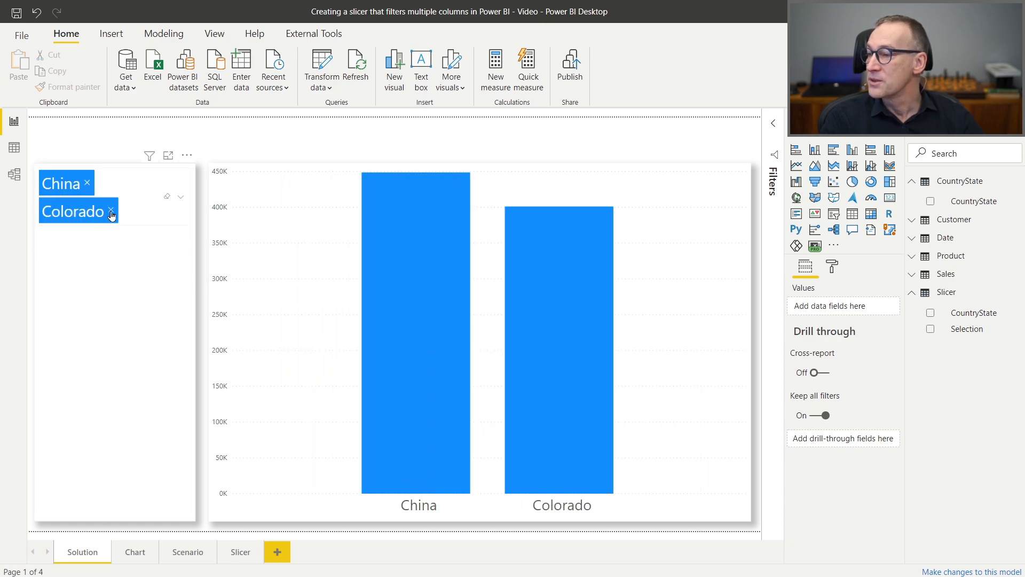
{"action": "left_click", "coordinate": [111, 212]}
Add Europe, Asia and Colorado to the slicer selection alongside China.
{"action": "left_click", "coordinate": [113, 184]}
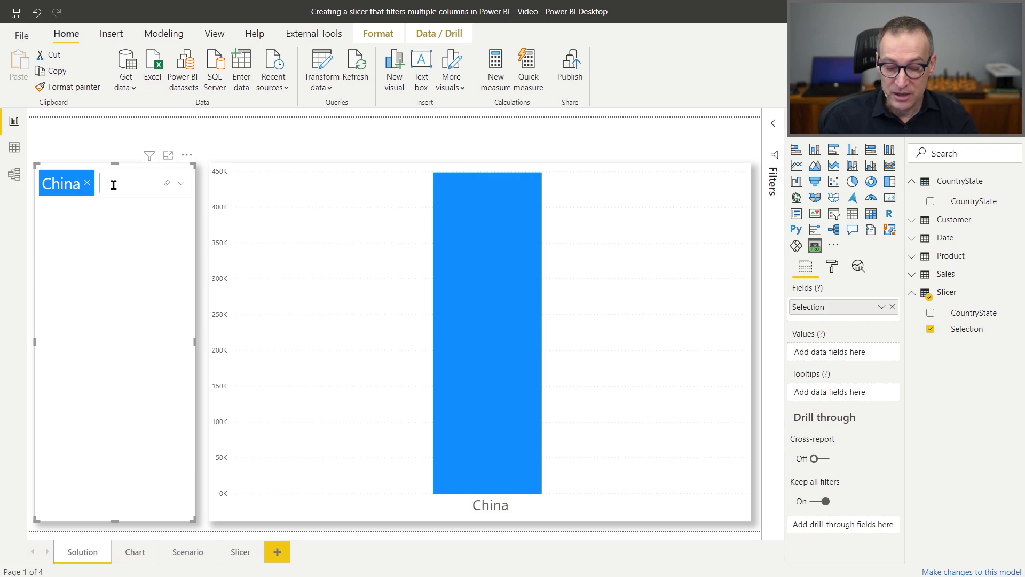
{"action": "type", "text": "europe"}
{"action": "key", "text": "Return"}
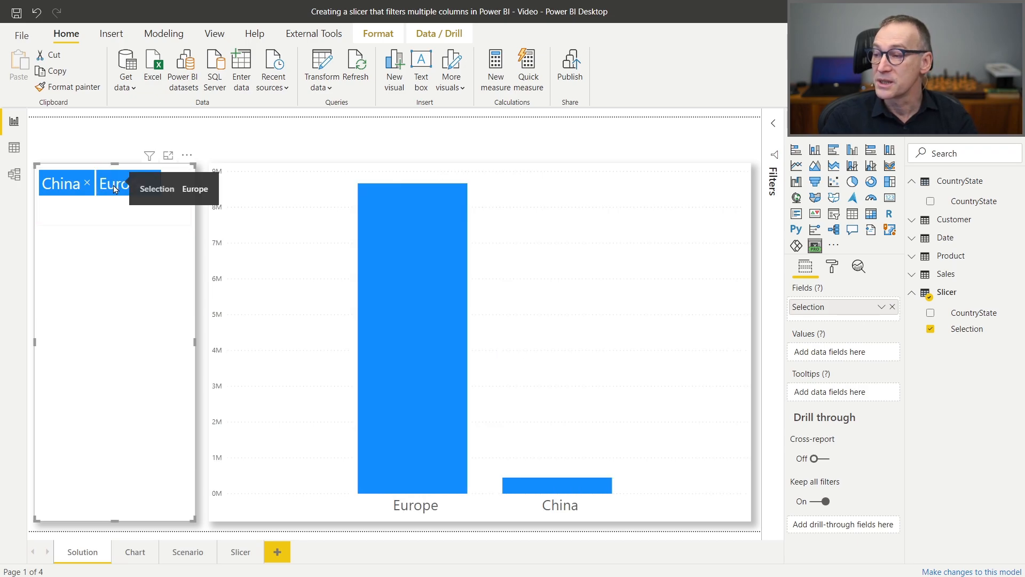
{"action": "type", "text": "asia"}
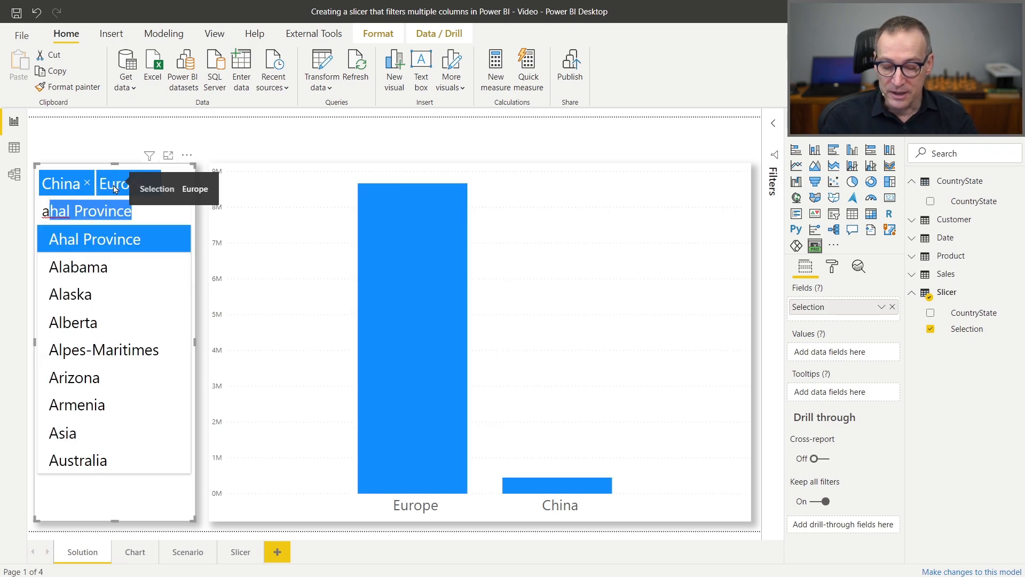
{"action": "key", "text": "Return"}
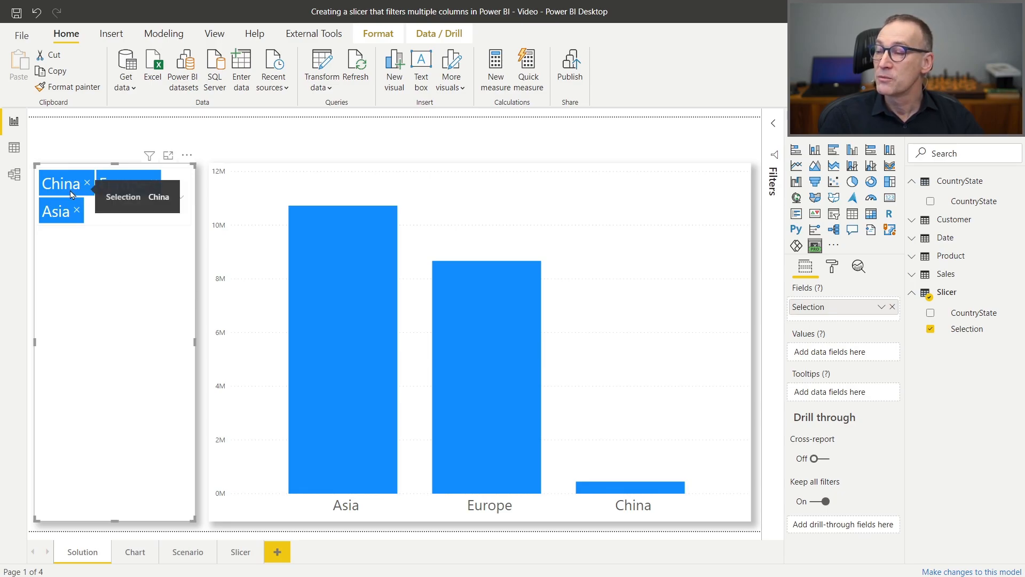
{"action": "left_click", "coordinate": [114, 214]}
{"action": "type", "text": "colorado"}
{"action": "key", "text": "Return"}
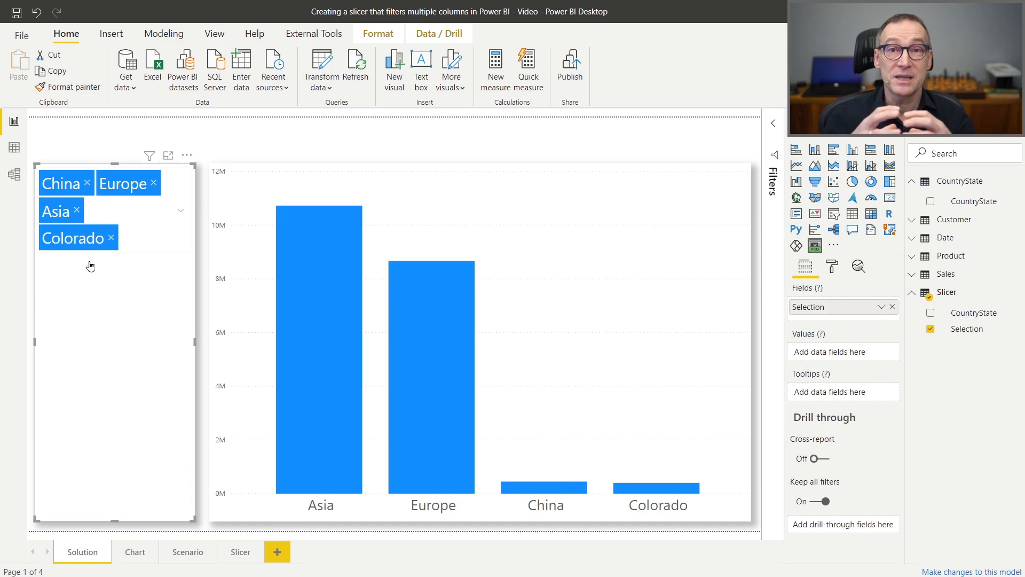
Examine in the model diagram how the Slicer table relates to Customer through the CountryState table.
{"action": "left_click", "coordinate": [14, 174]}
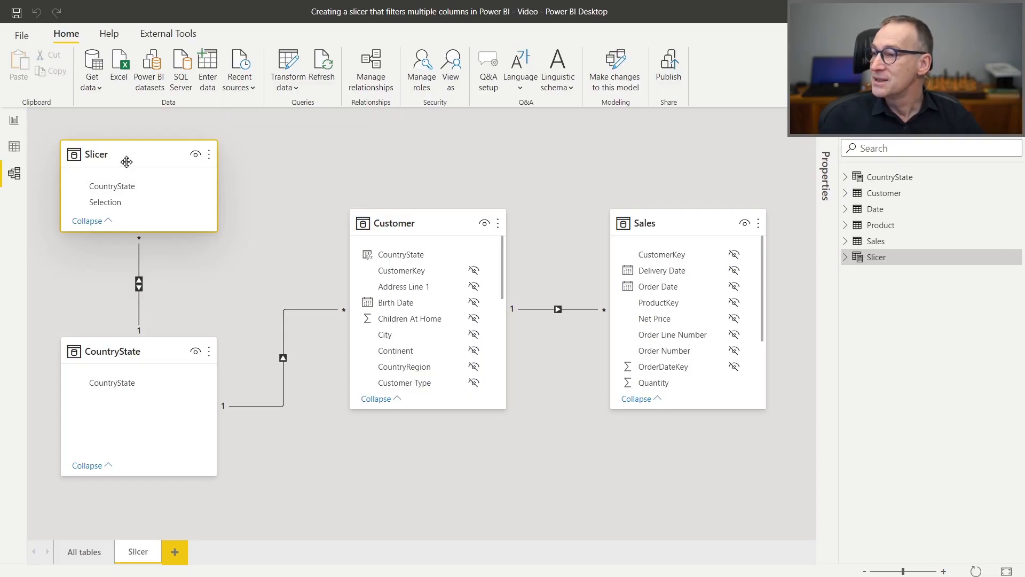
{"action": "left_click", "coordinate": [409, 219]}
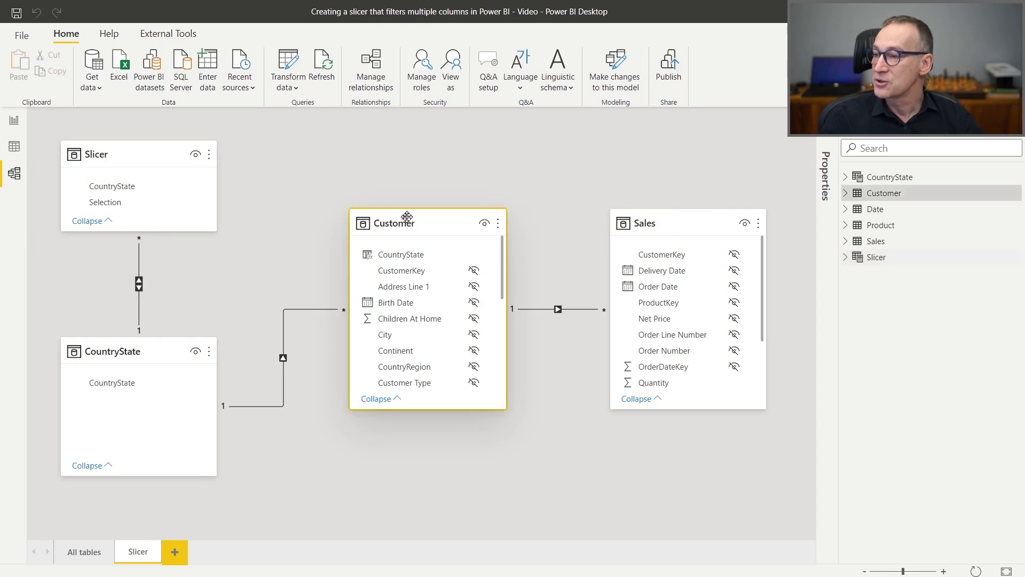
{"action": "left_click", "coordinate": [130, 148]}
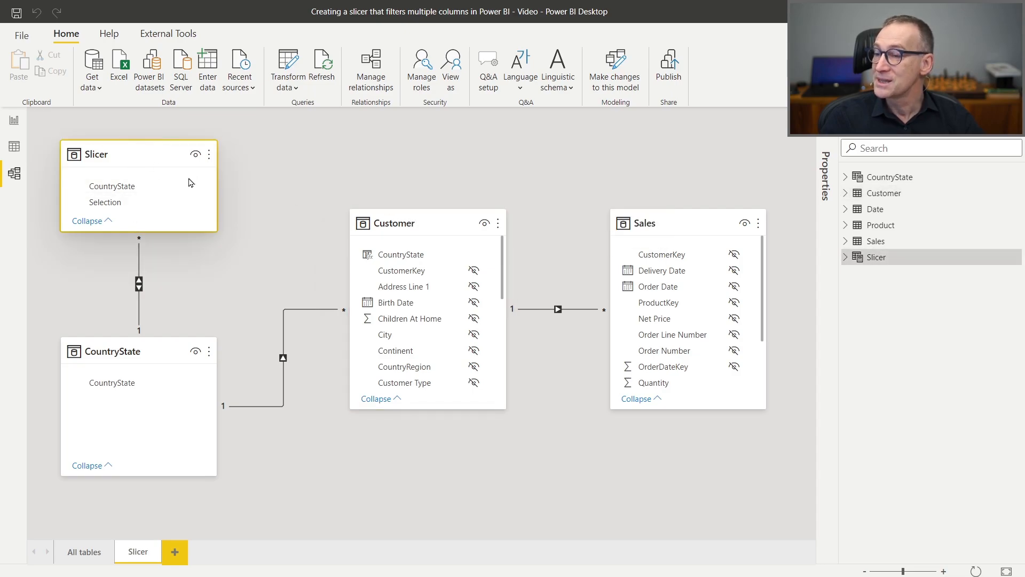
{"action": "left_click", "coordinate": [434, 231]}
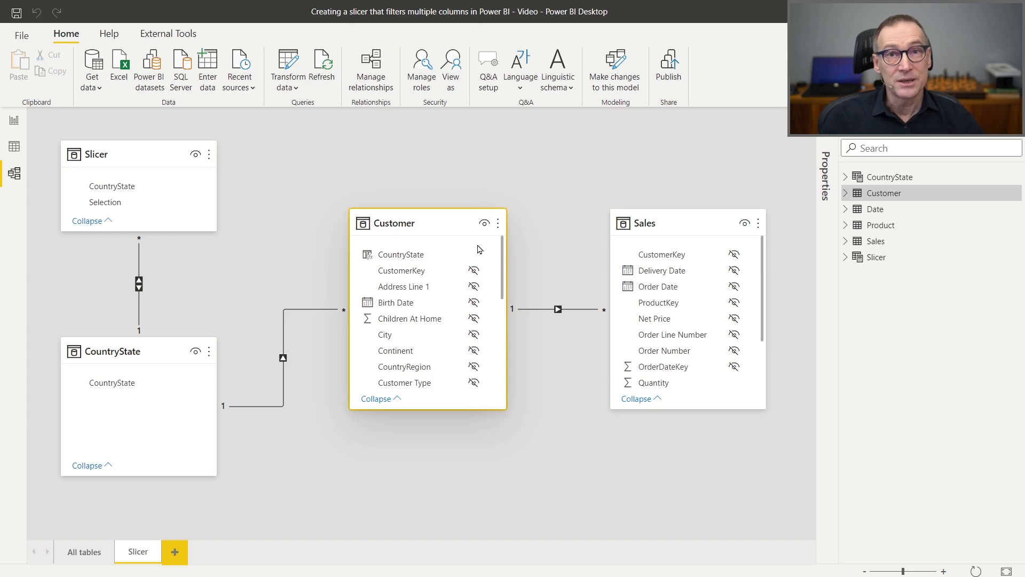
{"action": "left_click", "coordinate": [244, 267]}
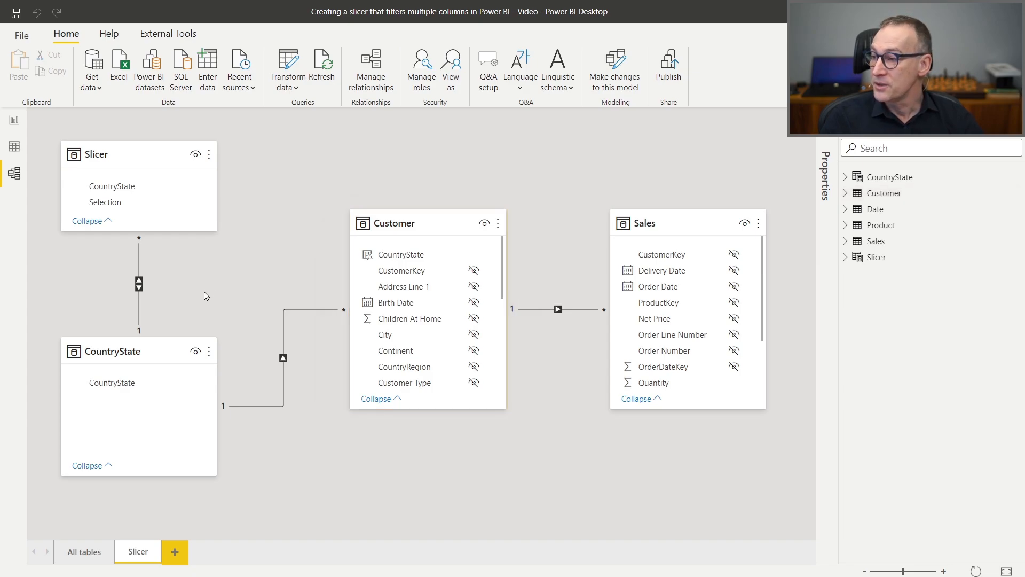
{"action": "left_click", "coordinate": [130, 160]}
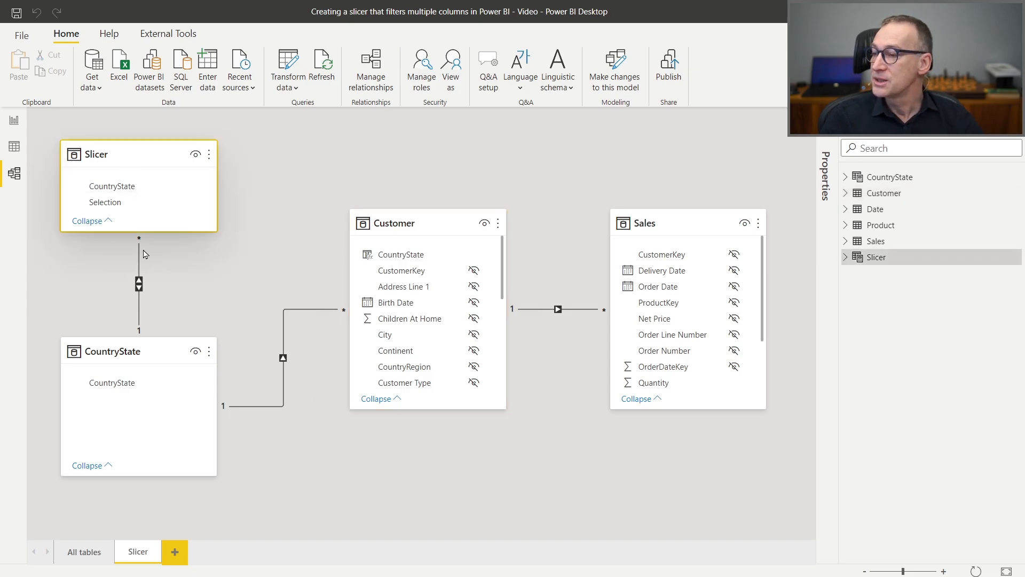
{"action": "left_click", "coordinate": [144, 346]}
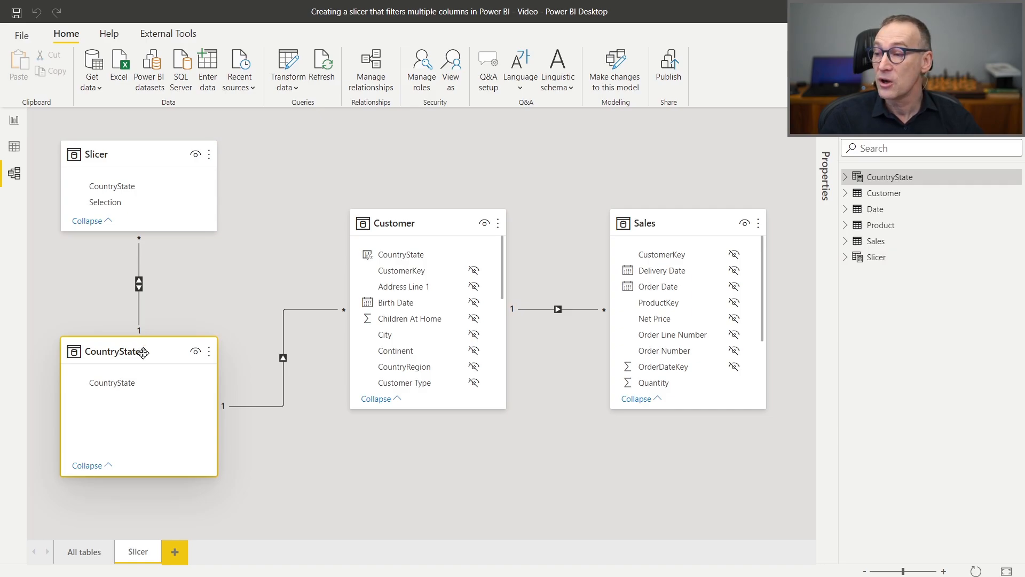
{"action": "left_click", "coordinate": [425, 223]}
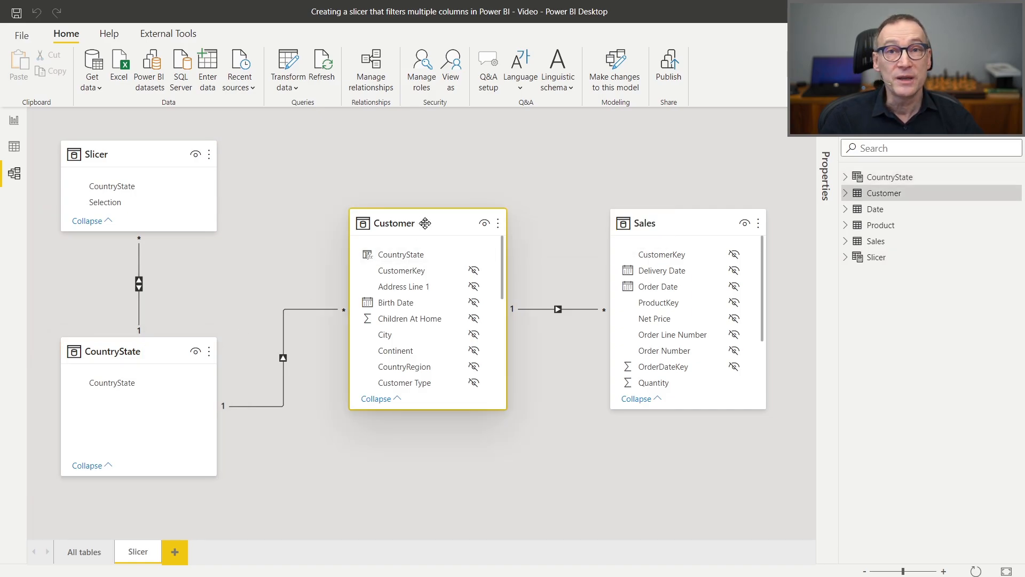
{"action": "left_click", "coordinate": [143, 146]}
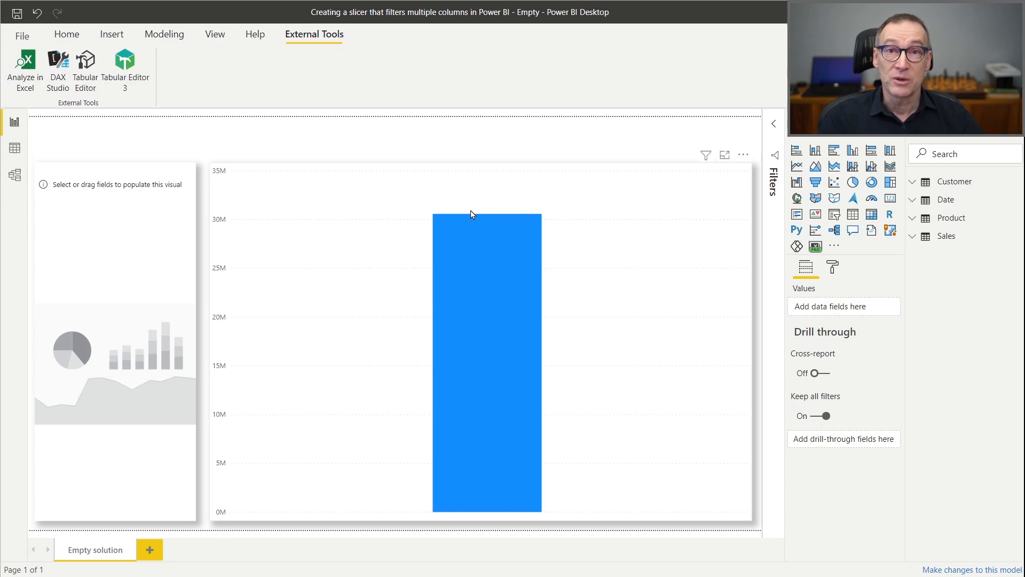
Launch DAX Studio from the empty report's model and start a query with EVALUATE.
{"action": "left_click", "coordinate": [367, 129]}
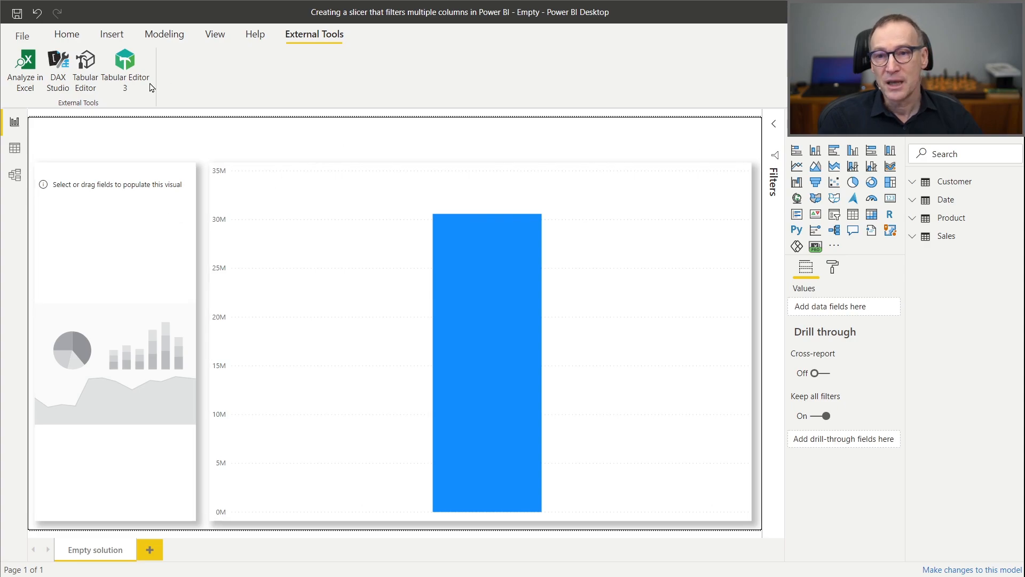
{"action": "left_click", "coordinate": [53, 66]}
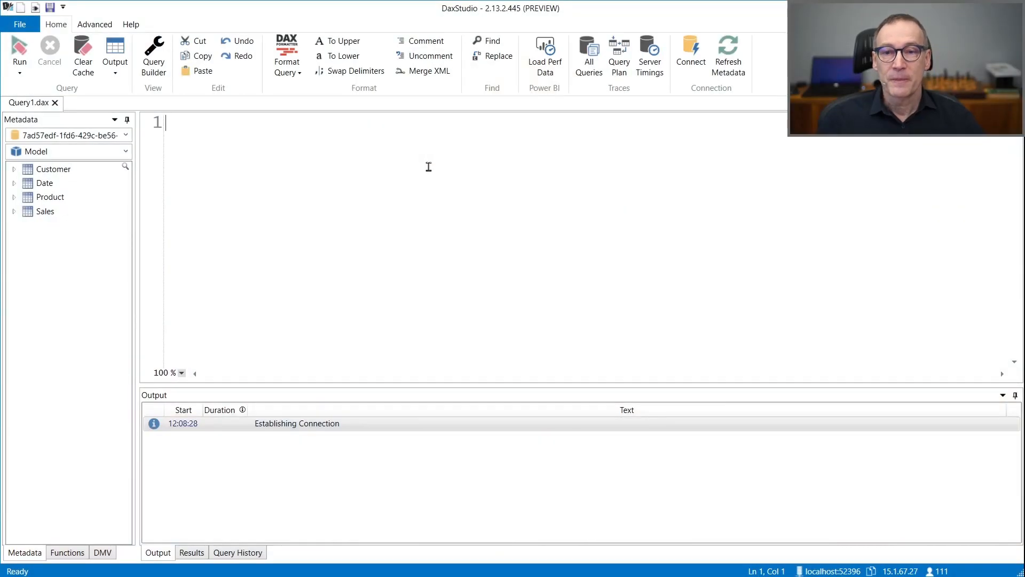
{"action": "type", "text": "EVALUATE"}
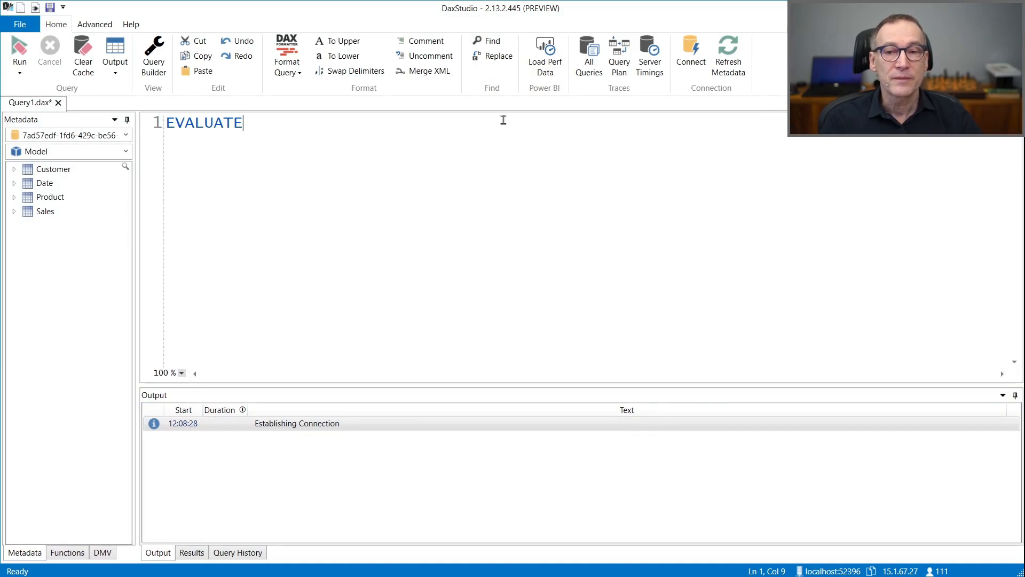
Hide the metadata pane and ribbon, and begin a SELECTCOLUMNS call over the Customer table beneath EVALUATE.
{"action": "left_click", "coordinate": [128, 119]}
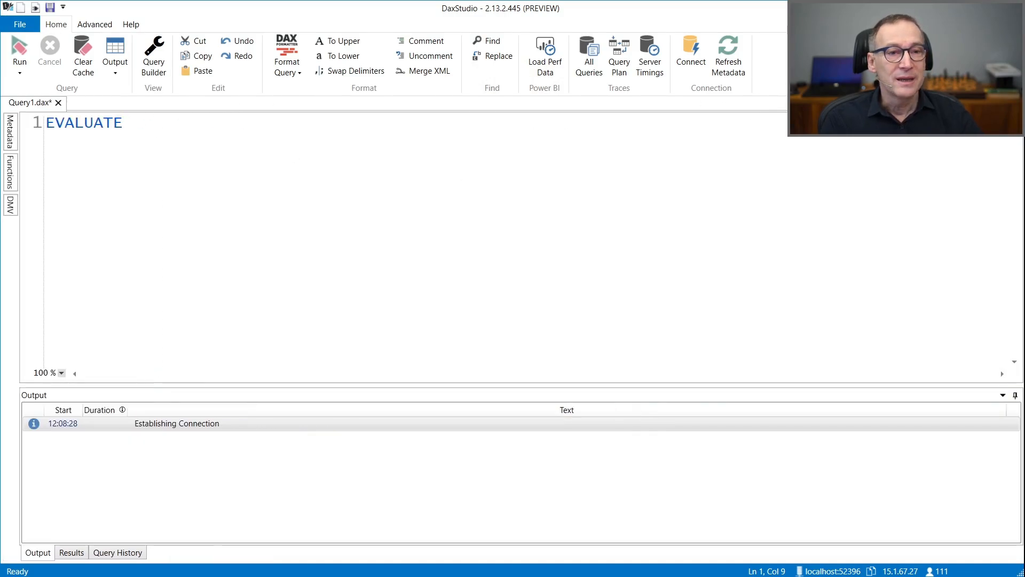
{"action": "key", "text": "ctrl+F1"}
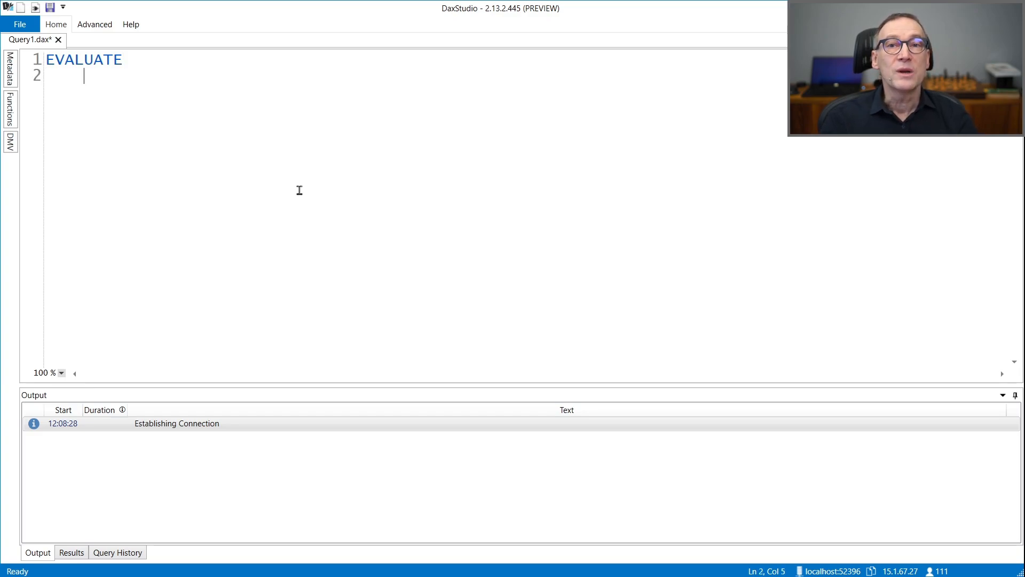
{"action": "type", "text": "SELEC"}
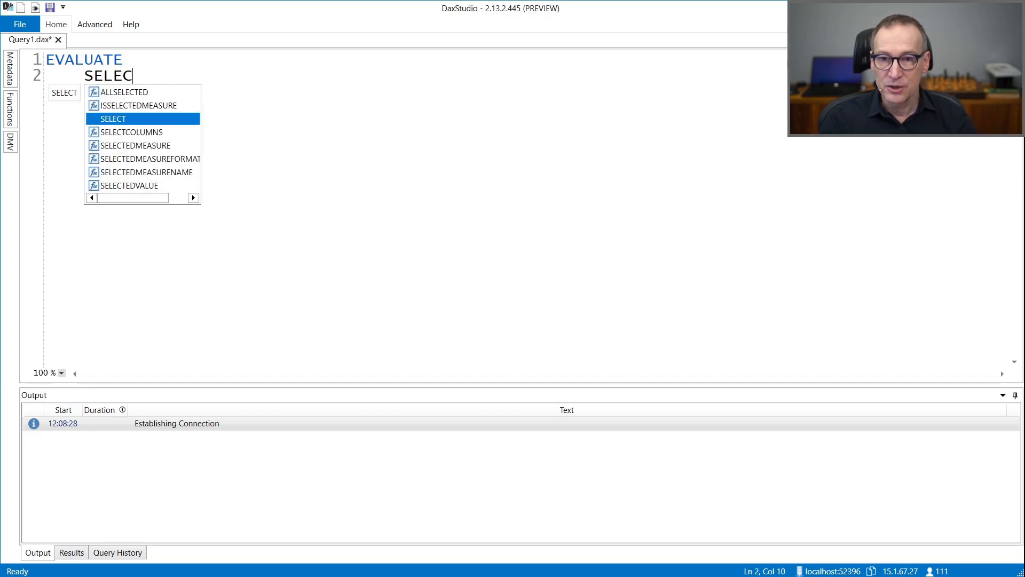
{"action": "type", "text": "TCOLUMNS("}
{"action": "key", "text": "BackSpace"}
{"action": "type", "text": "("}
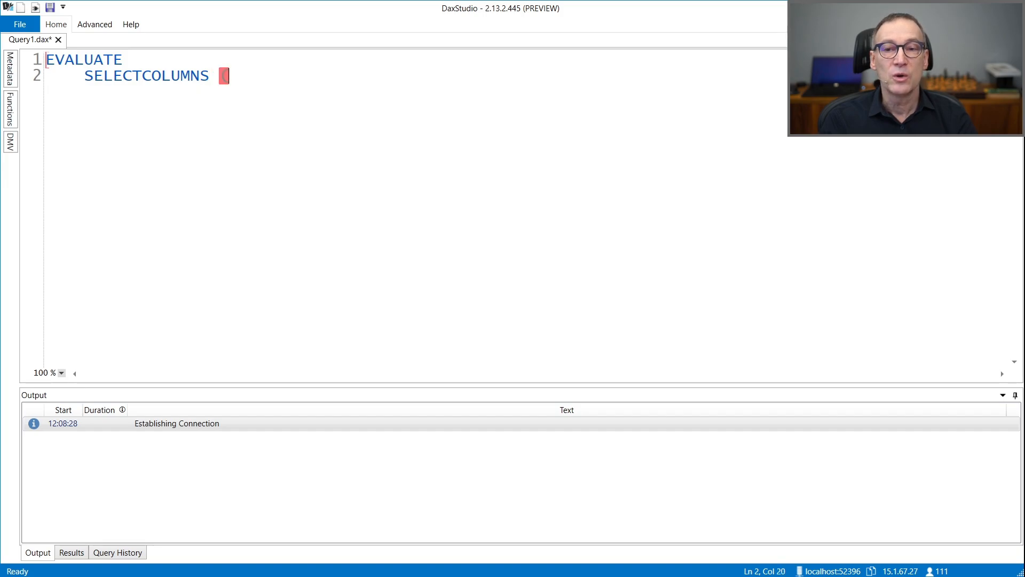
{"action": "key", "text": "Return"}
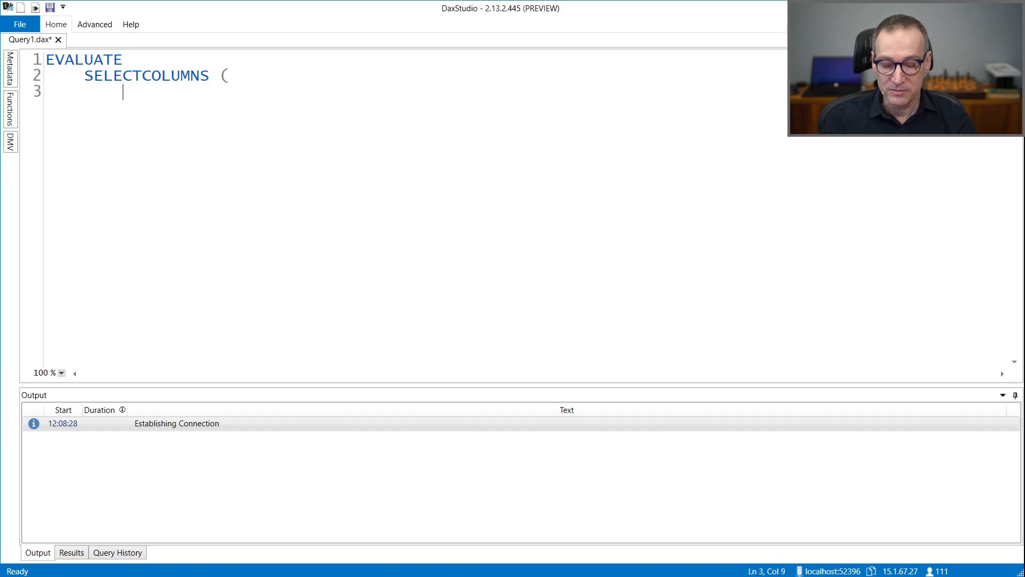
{"action": "type", "text": "customer,"}
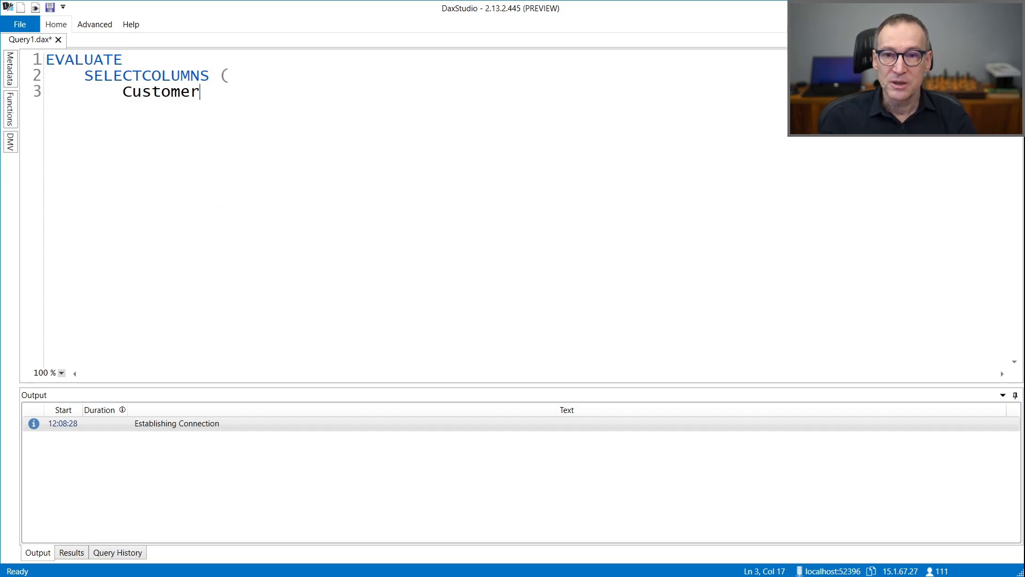
Complete SELECTCOLUMNS with a "Selection" column returning Customer[Continent], and run the query.
{"action": "key", "text": "Return"}
{"action": "type", "text": "\""}
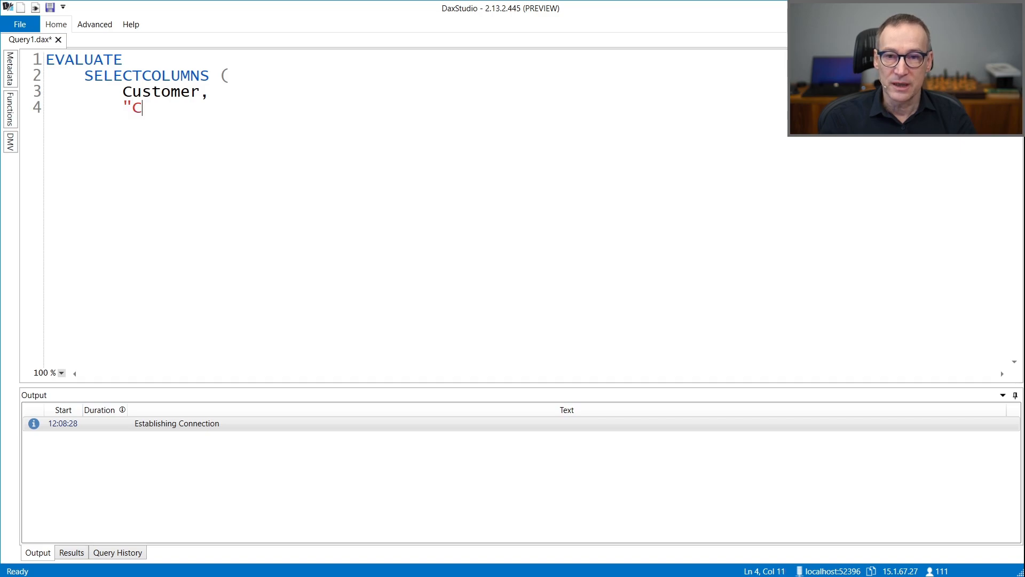
{"action": "type", "text": "Selecio"}
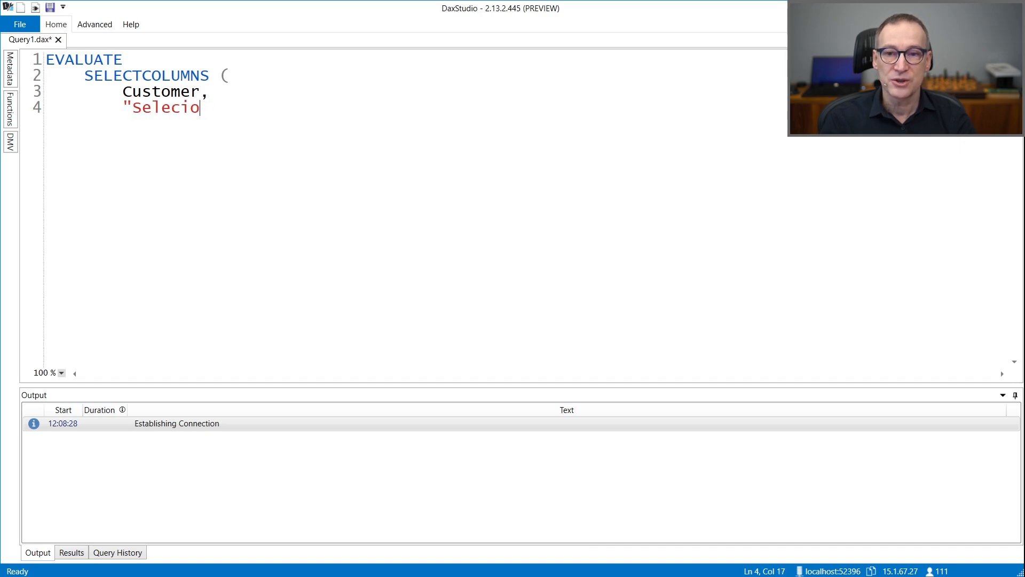
{"action": "type", "text": "non\", Customer[Con"}
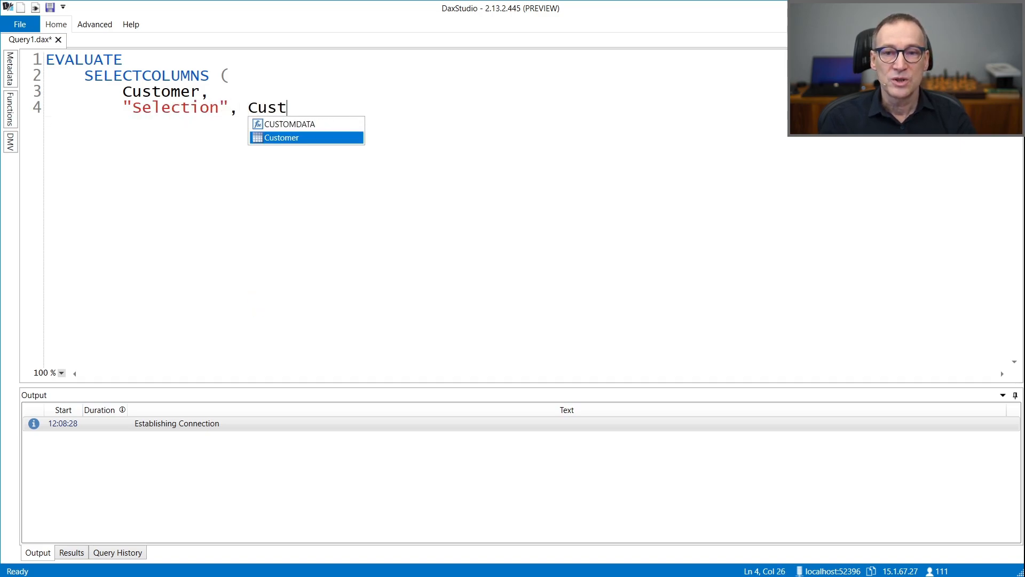
{"action": "key", "text": "Tab"}
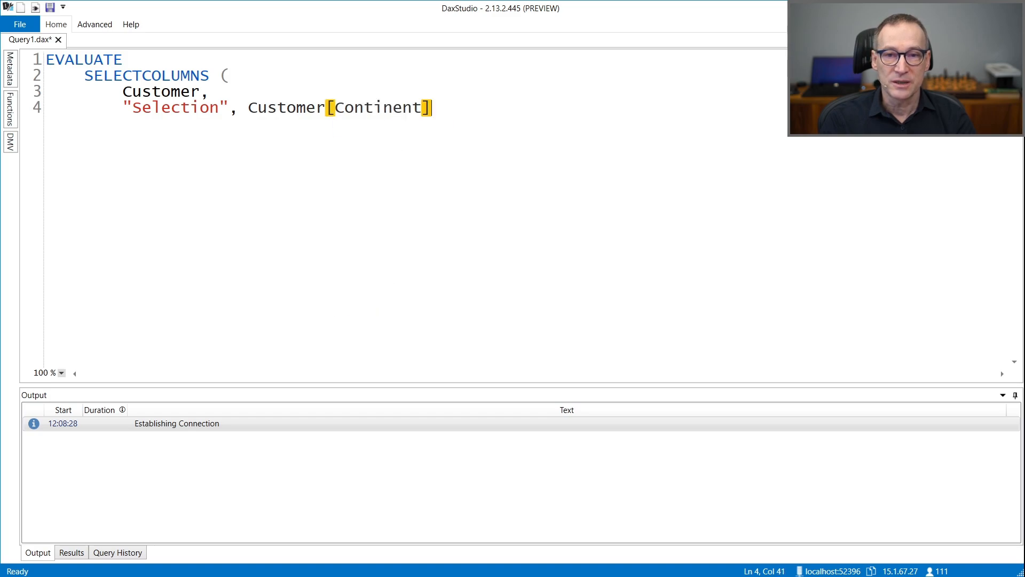
{"action": "key", "text": "Return"}
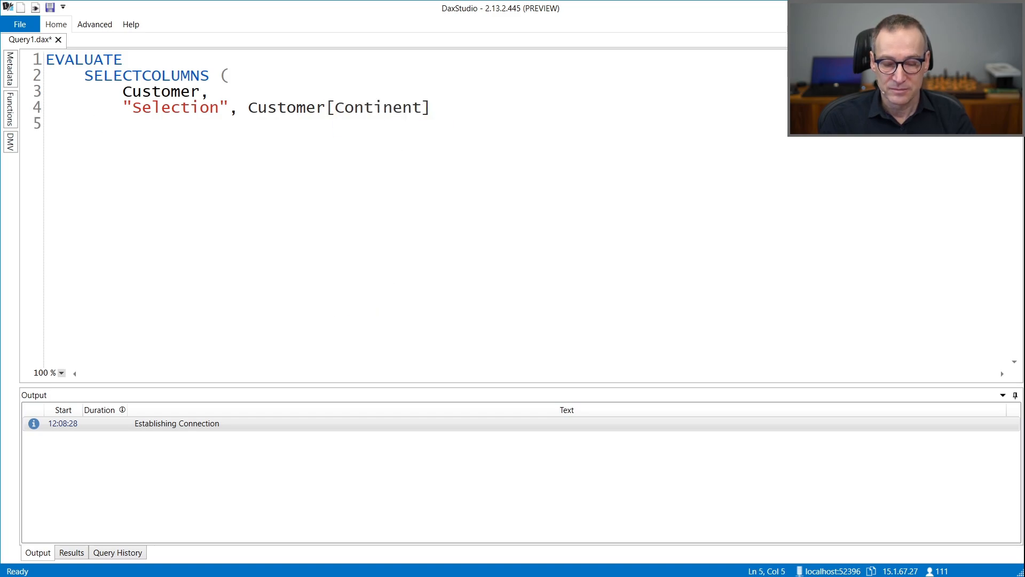
{"action": "type", "text": ")"}
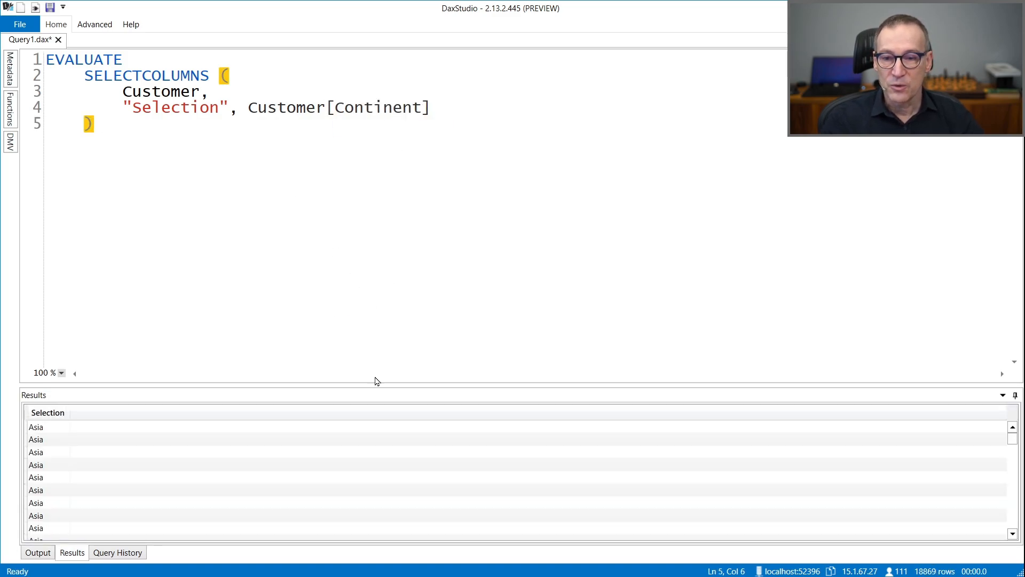
Zoom in on the query results and make the results pane taller.
{"action": "scroll", "coordinate": [202, 477], "scroll_direction": "up", "scroll_amount": 5}
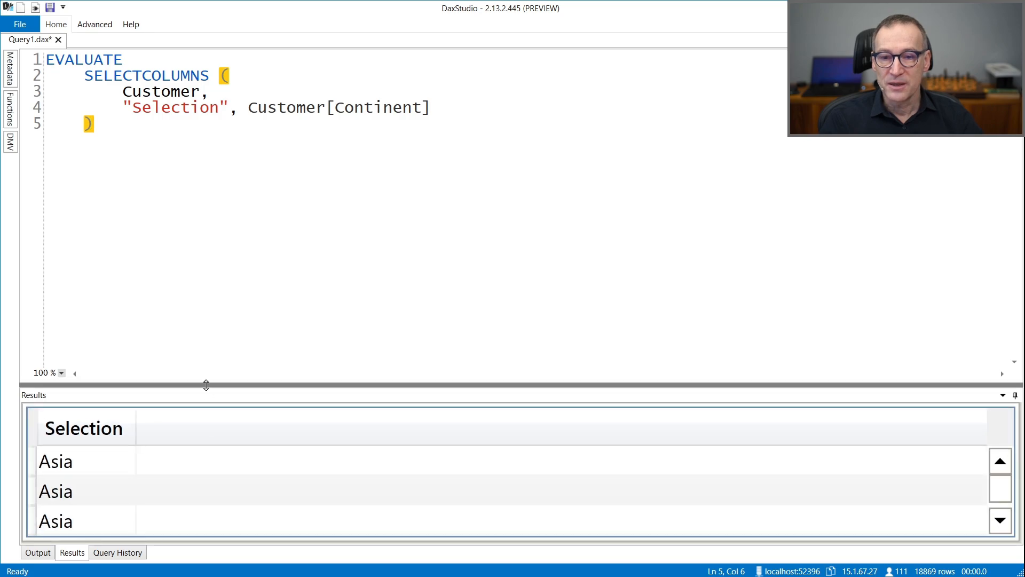
{"action": "left_click_drag", "start_coordinate": [204, 385], "coordinate": [160, 300]}
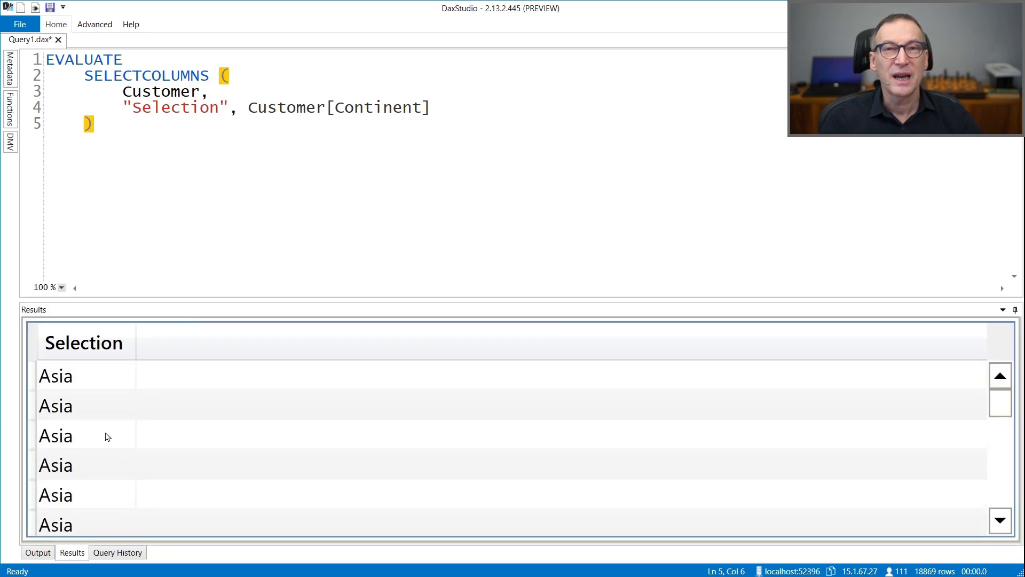
{"action": "left_click", "coordinate": [93, 406]}
Wrap the SELECTCOLUMNS expression in DISTINCT, format the query and run it.
{"action": "left_click", "coordinate": [171, 63]}
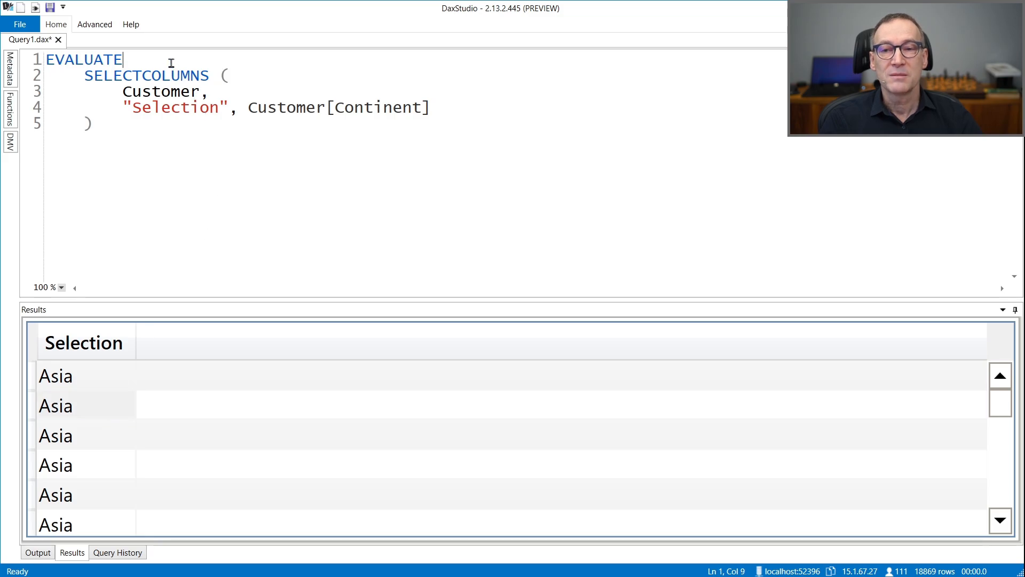
{"action": "key", "text": "Return"}
{"action": "type", "text": "DISTINCT ("}
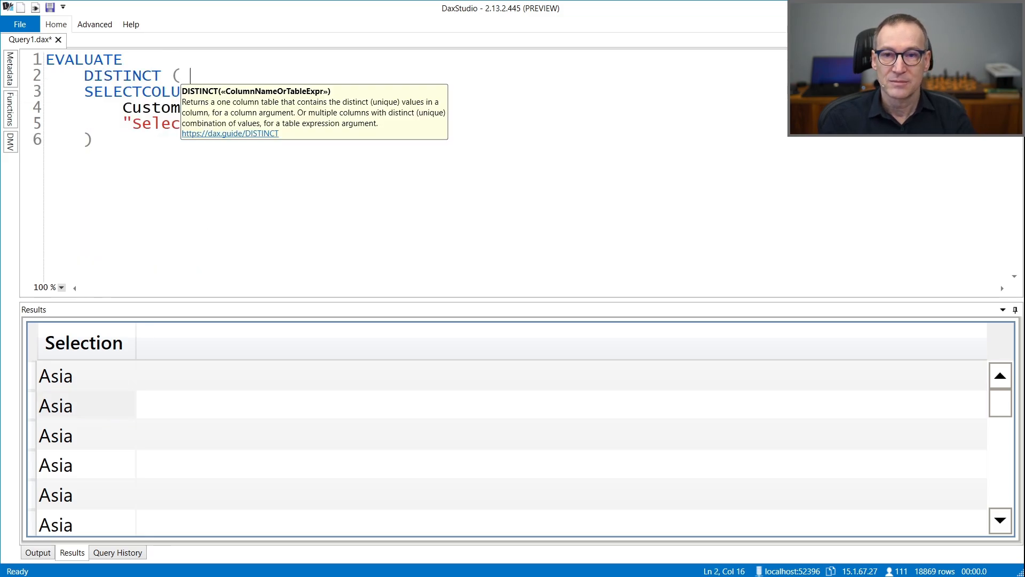
{"action": "key", "text": "ctrl+End"}
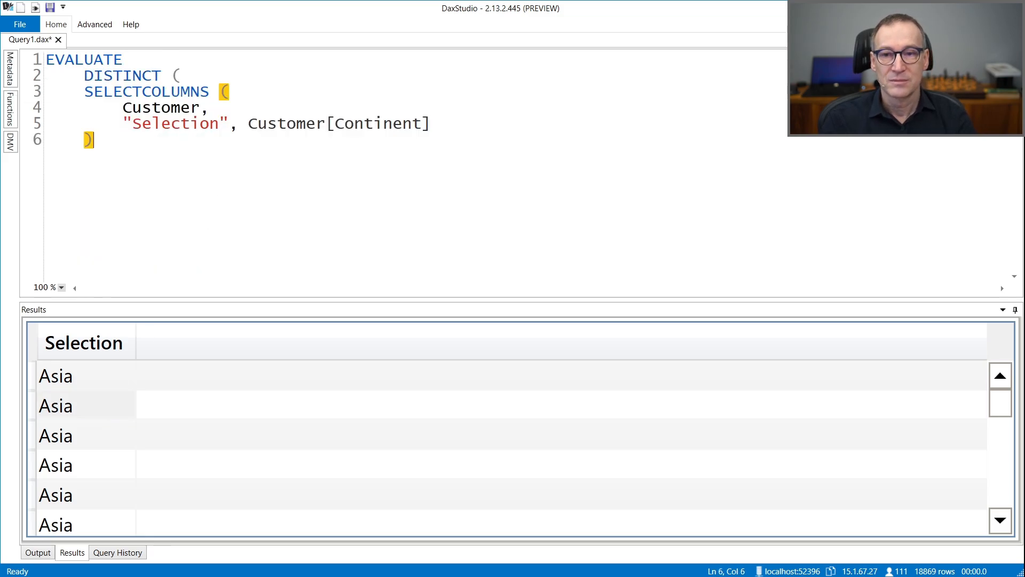
{"action": "type", "text": ")"}
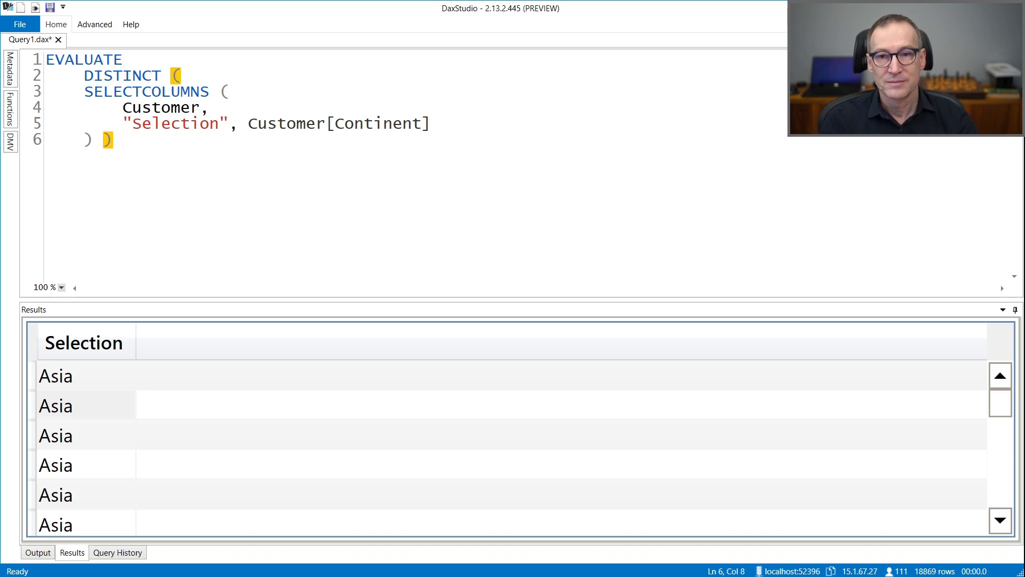
{"action": "key", "text": "F6"}
{"action": "key", "text": "F6"}
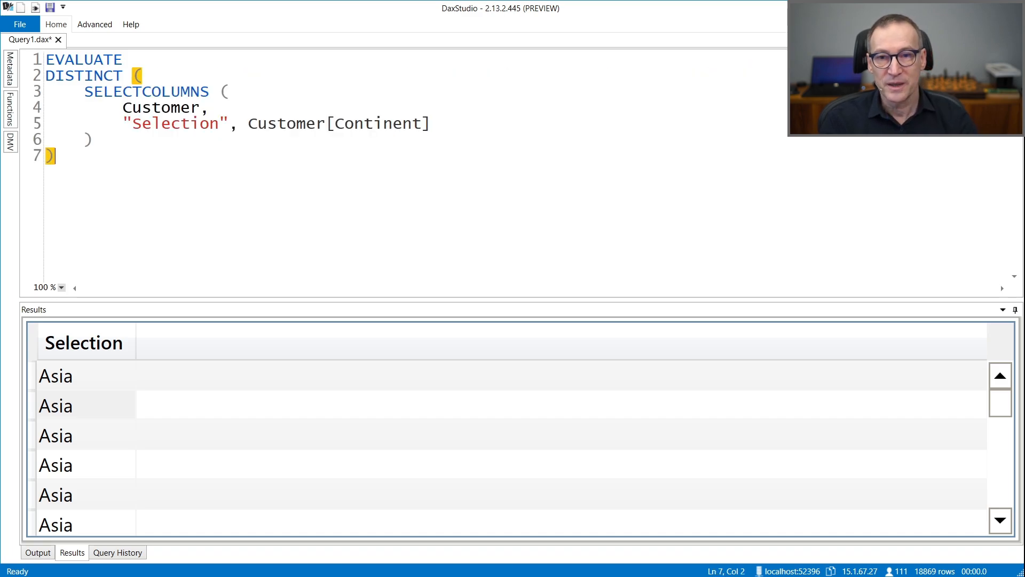
{"action": "key", "text": "F5"}
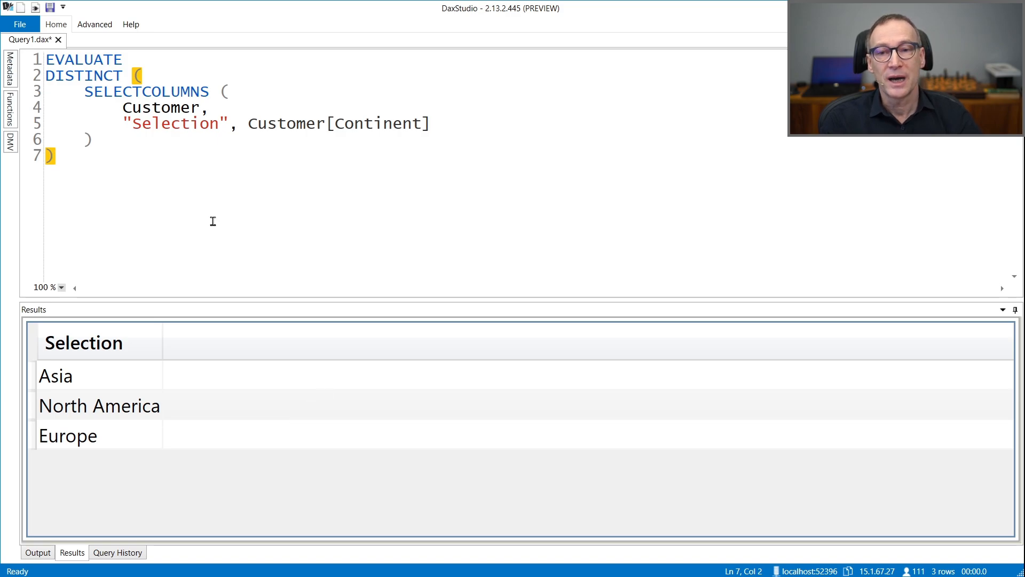
Open a UNION call inside DISTINCT and indent the SELECTCOLUMNS block beneath it.
{"action": "left_click", "coordinate": [194, 73]}
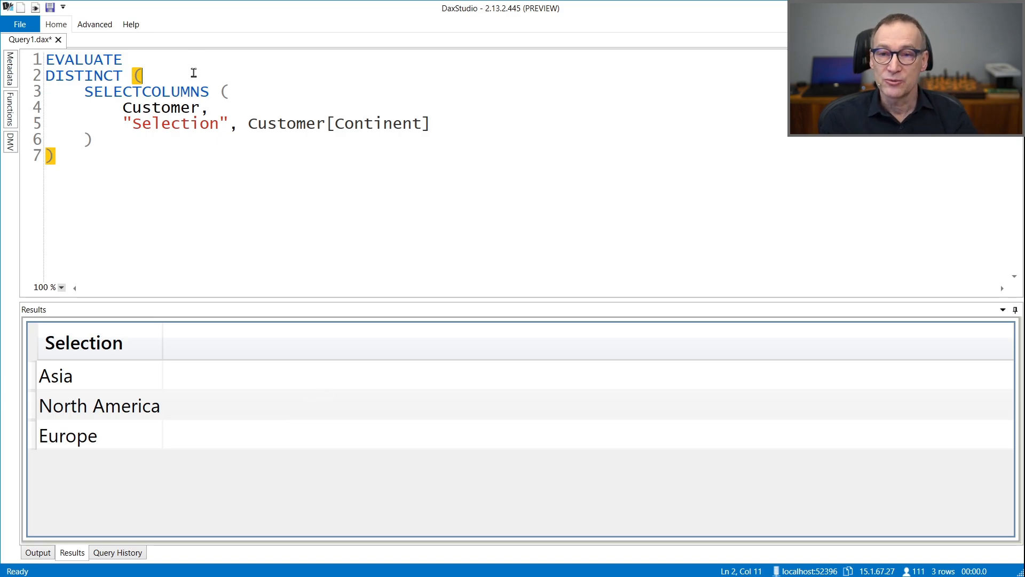
{"action": "key", "text": "Return"}
{"action": "type", "text": "UNION ("}
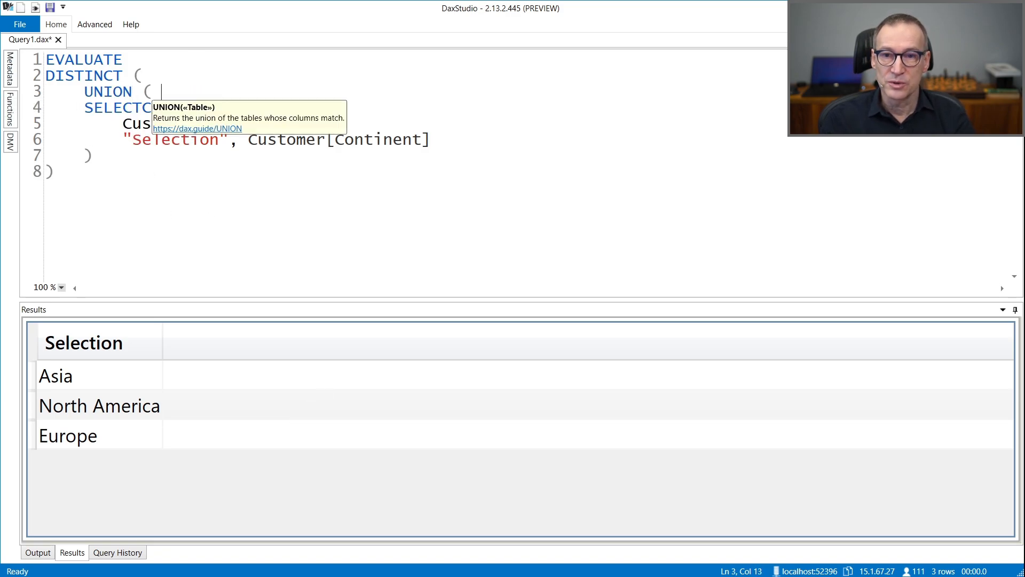
{"action": "key", "text": "Down"}
{"action": "key", "text": "Home"}
{"action": "key", "text": "Home"}
{"action": "key", "text": "shift+Down"}
{"action": "key", "text": "shift+Down"}
{"action": "key", "text": "shift+Down"}
{"action": "key", "text": "shift+Down"}
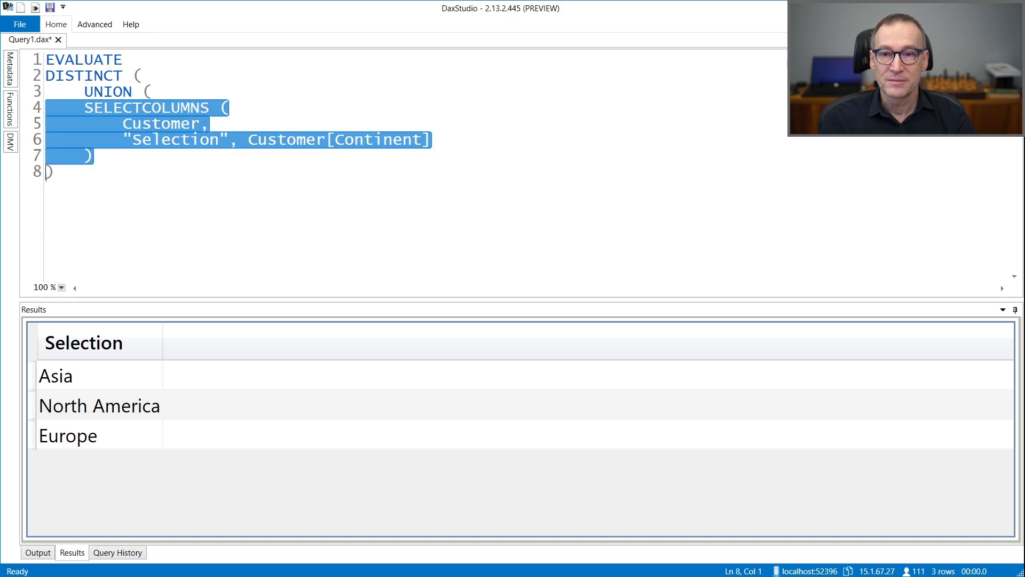
{"action": "key", "text": "Tab"}
Add a comma after the SELECTCOLUMNS block and duplicate the block as the second UNION argument.
{"action": "key", "text": "Up"}
{"action": "key", "text": "End"}
{"action": "type", "text": ","}
{"action": "key", "text": "Return"}
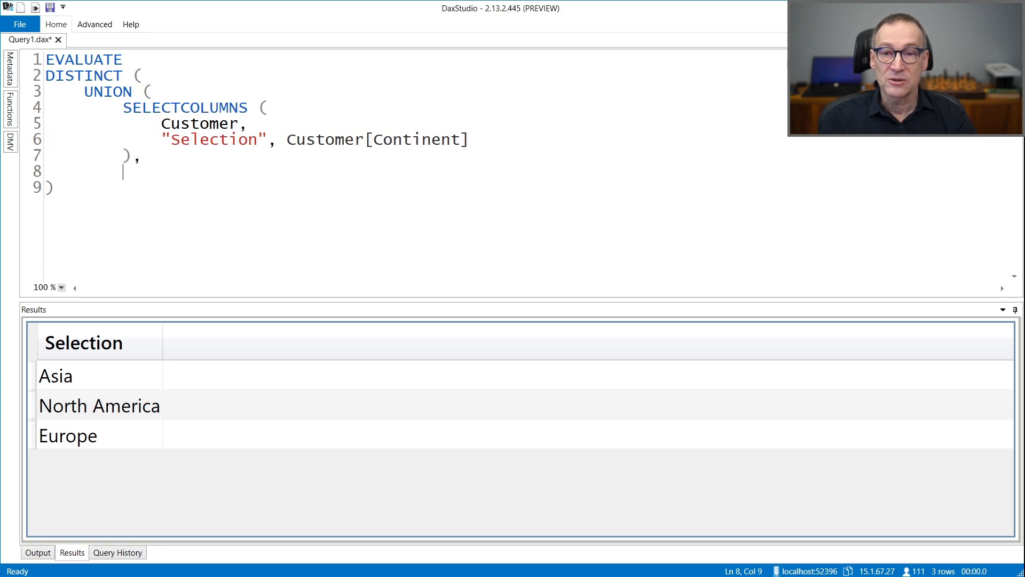
{"action": "key", "text": "Home"}
{"action": "key", "text": "shift+Down"}
{"action": "key", "text": "shift+Down"}
{"action": "key", "text": "shift+Down"}
{"action": "key", "text": "shift+Down"}
{"action": "key", "text": "ctrl+c"}
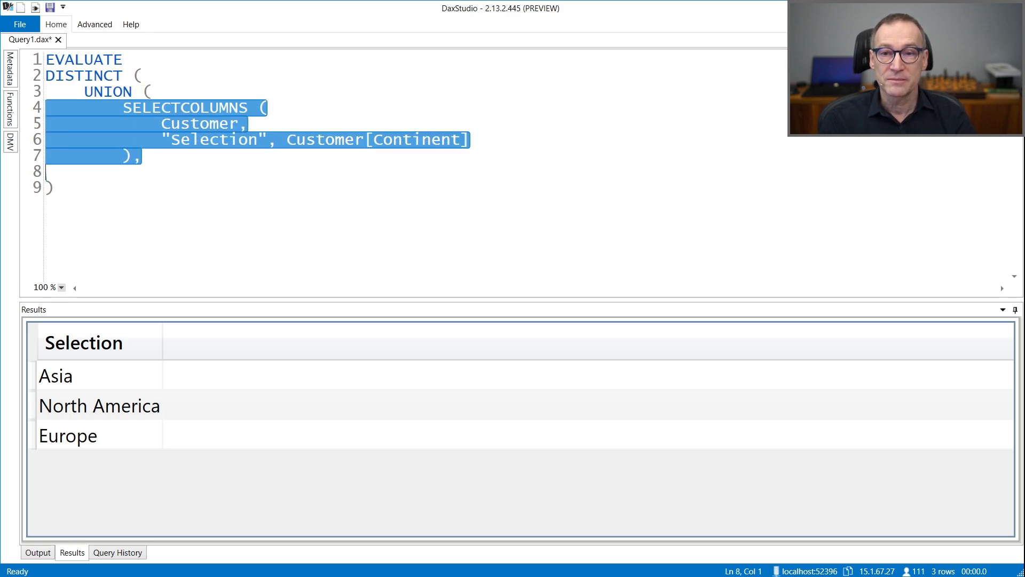
{"action": "key", "text": "Down"}
{"action": "key", "text": "ctrl+v"}
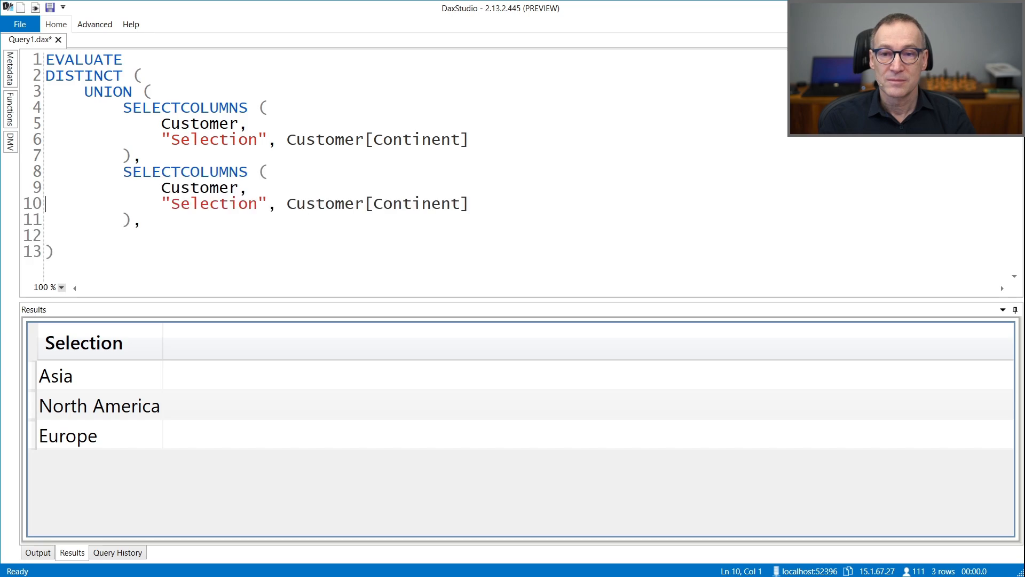
Change the column in the second SELECTCOLUMNS block to Customer[CountryRegion].
{"action": "key", "text": "ctrl+Right"}
{"action": "key", "text": "ctrl+Right"}
{"action": "key", "text": "ctrl+shift+Right"}
{"action": "key", "text": "ctrl+Right"}
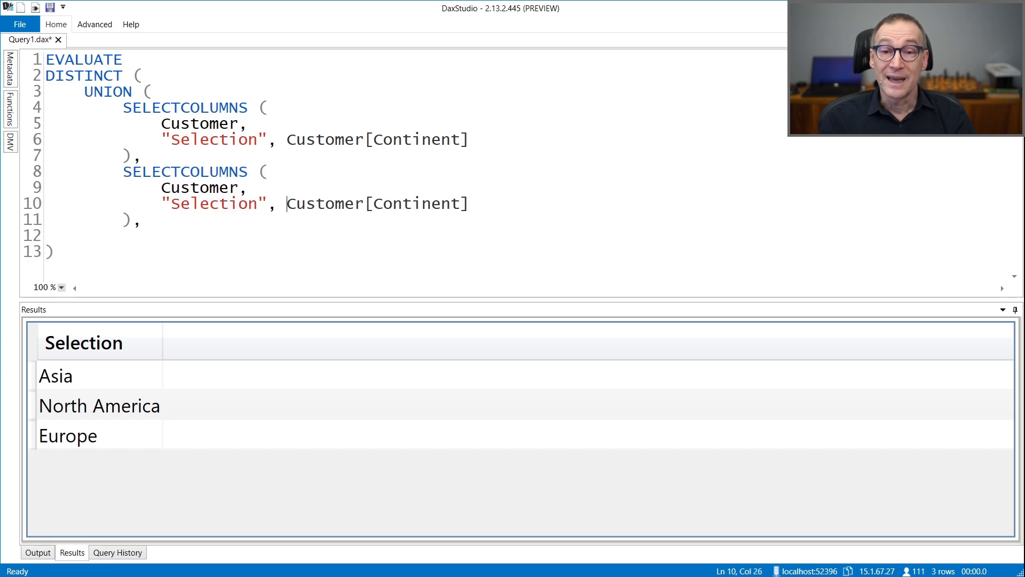
{"action": "key", "text": "Right"}
{"action": "key", "text": "ctrl+shift+Right"}
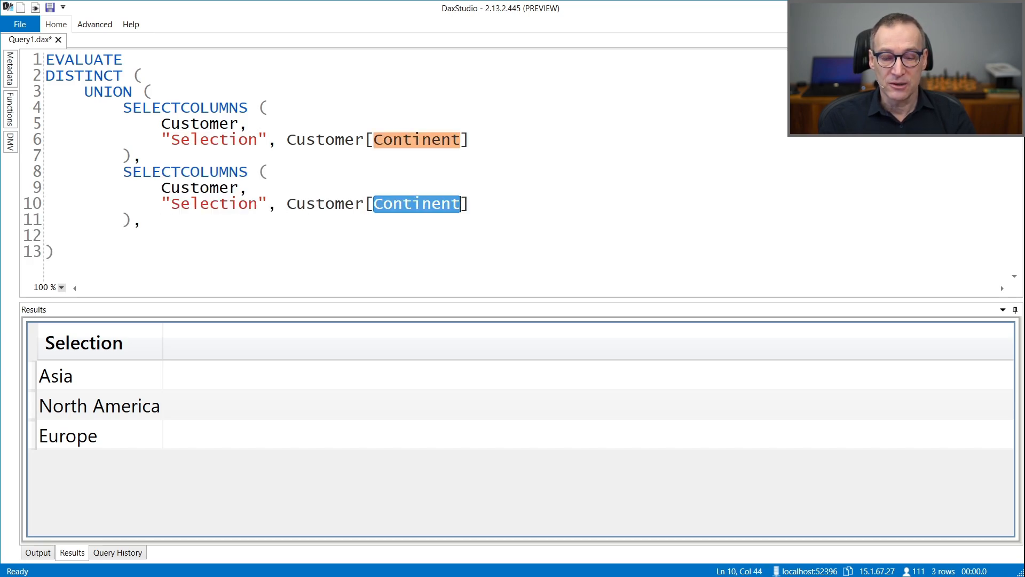
{"action": "type", "text": "Cou"}
{"action": "key", "text": "Tab"}
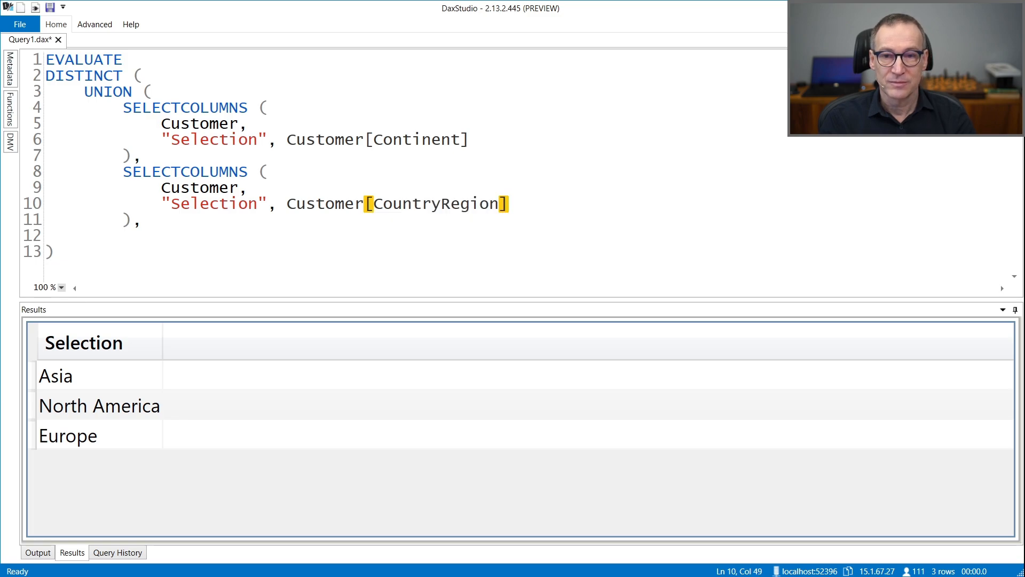
Remove the trailing comma after the second SELECTCOLUMNS block and close the UNION call on its own line.
{"action": "key", "text": "Down"}
{"action": "key", "text": "BackSpace"}
{"action": "key", "text": "Return"}
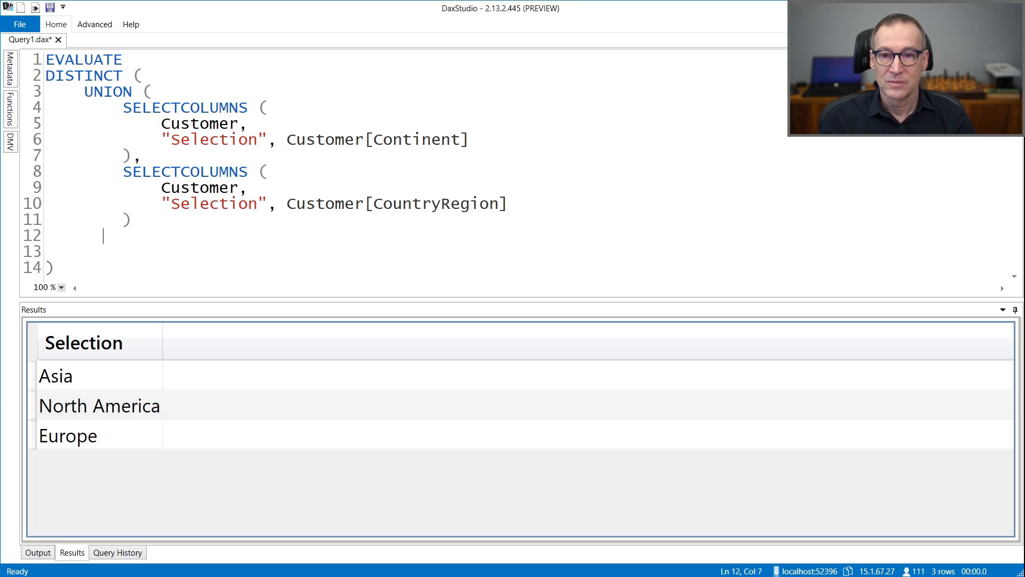
{"action": "type", "text": ")"}
{"action": "key", "text": "Delete"}
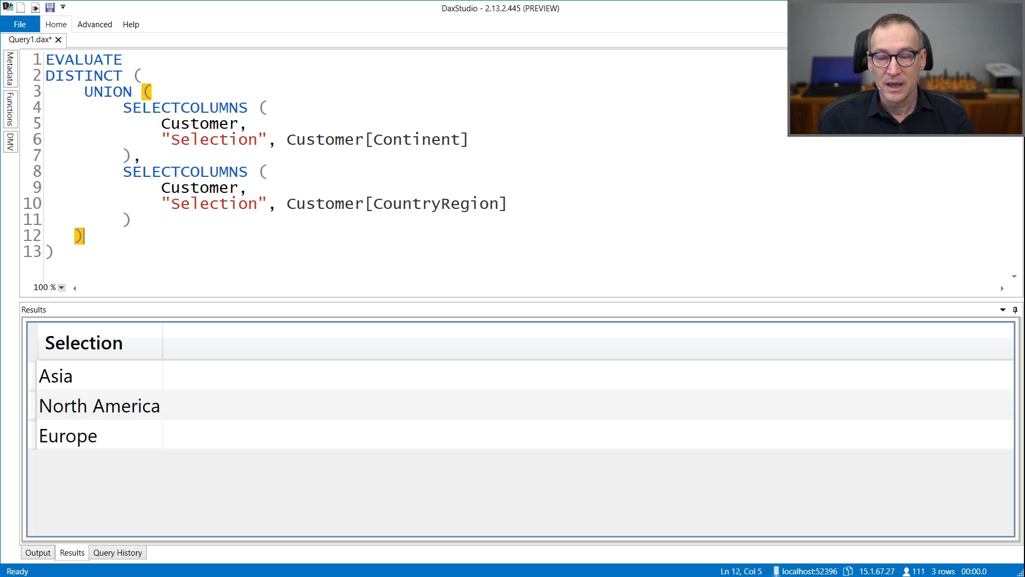
Run the UNION query and review the combined list of continents and countries through to its end.
{"action": "key", "text": "F5"}
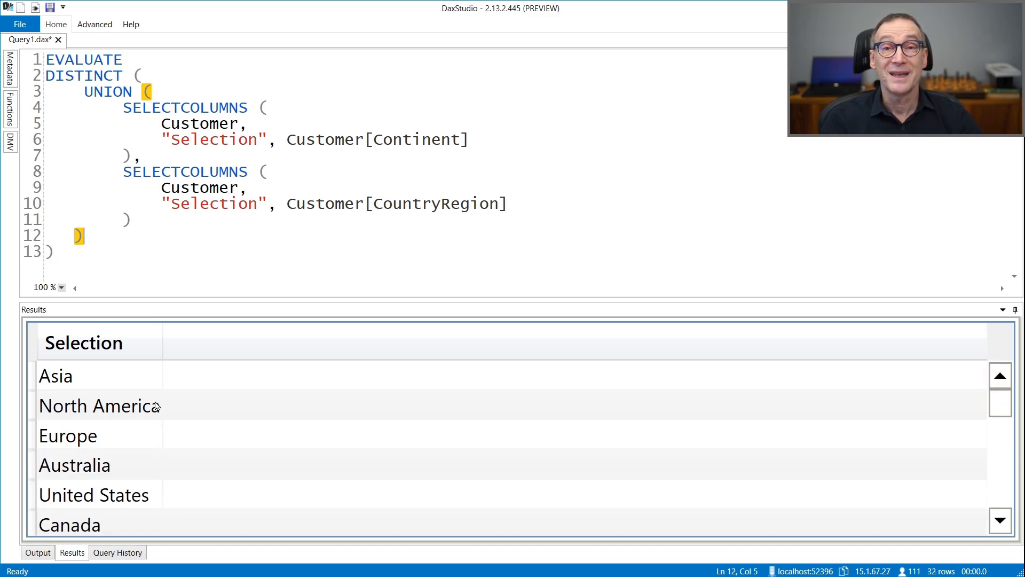
{"action": "left_click", "coordinate": [114, 415]}
{"action": "left_click", "coordinate": [107, 437]}
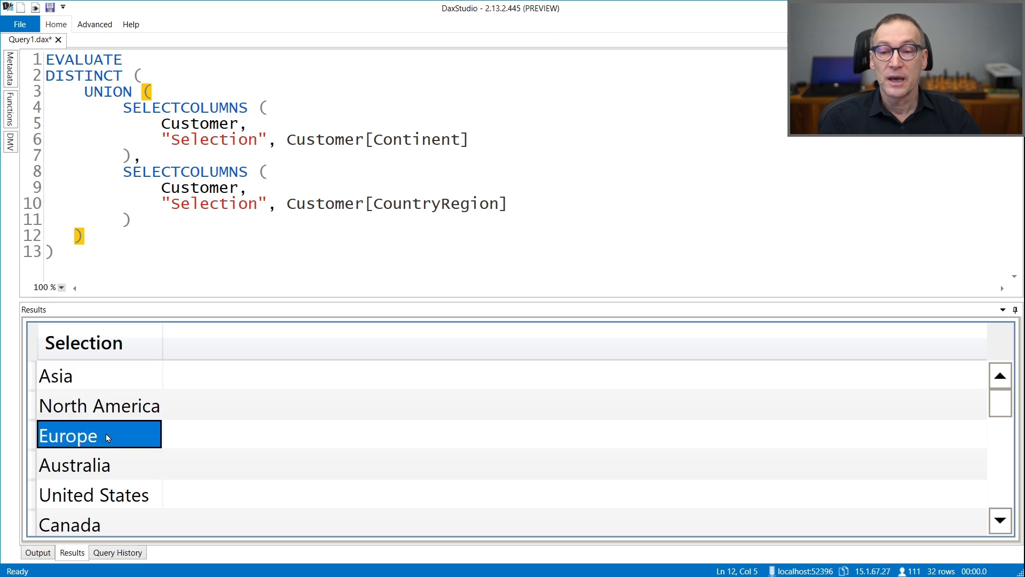
{"action": "left_click", "coordinate": [134, 466]}
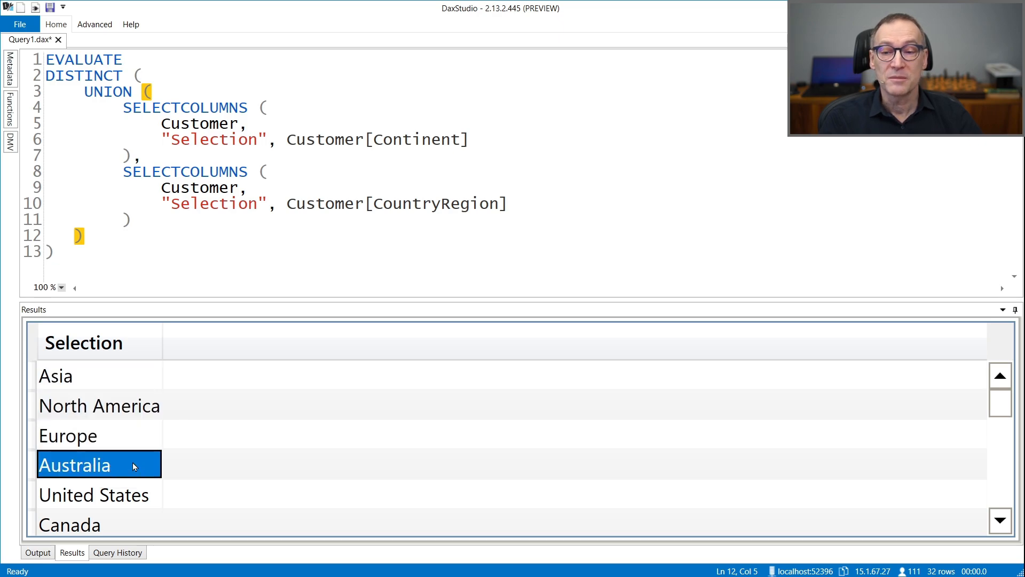
{"action": "scroll", "coordinate": [134, 465], "scroll_direction": "down", "scroll_amount": 4}
{"action": "scroll", "coordinate": [134, 466], "scroll_direction": "down", "scroll_amount": 2}
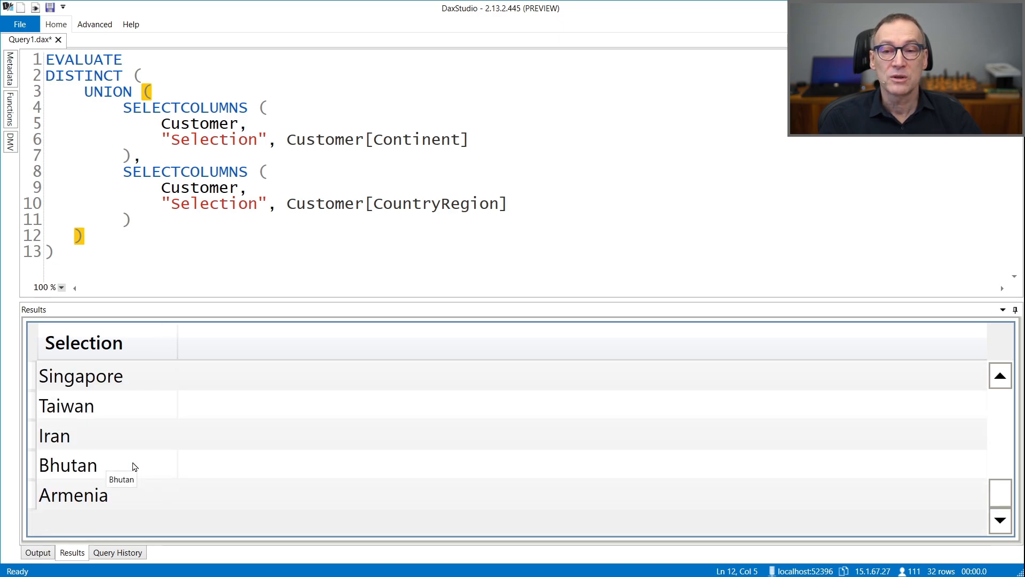
Duplicate the CountryRegion SELECTCOLUMNS block as a third UNION argument, separated by a comma and without a trailing comma.
{"action": "left_click", "coordinate": [174, 222]}
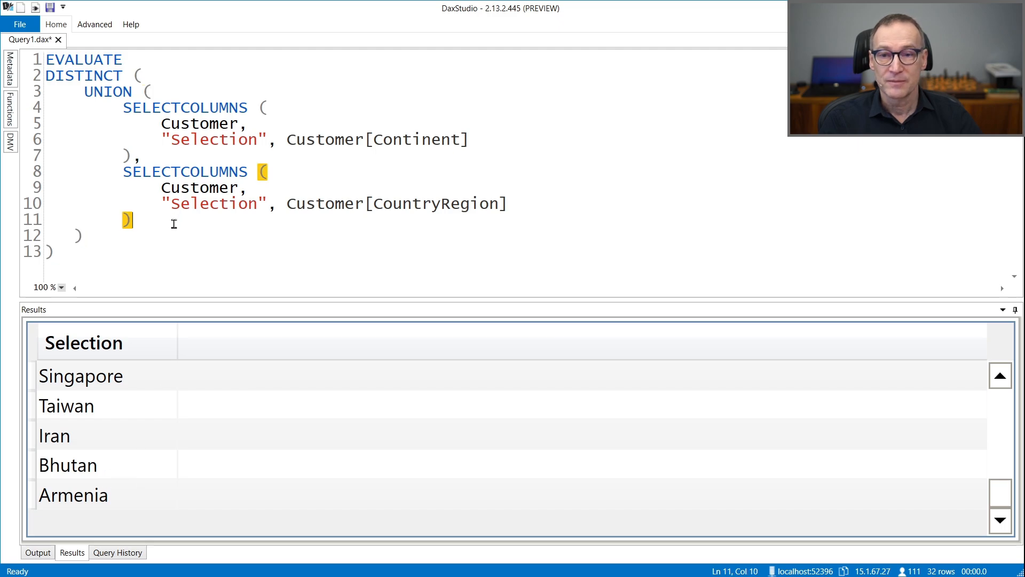
{"action": "type", "text": ","}
{"action": "key", "text": "Home"}
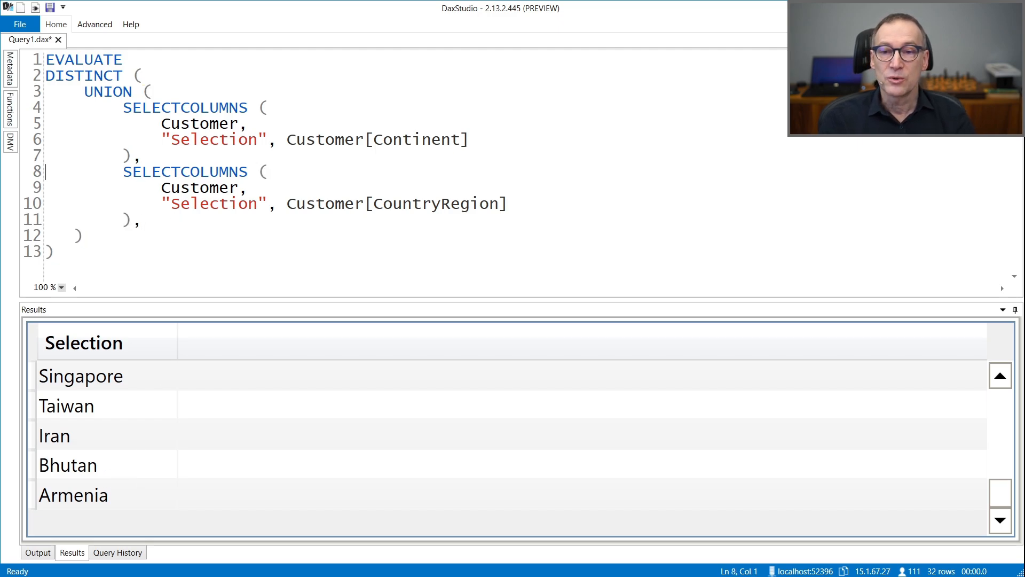
{"action": "key", "text": "shift+Down"}
{"action": "key", "text": "shift+Down"}
{"action": "key", "text": "shift+Down"}
{"action": "key", "text": "shift+Down"}
{"action": "key", "text": "ctrl+c"}
{"action": "key", "text": "Down"}
{"action": "key", "text": "ctrl+v"}
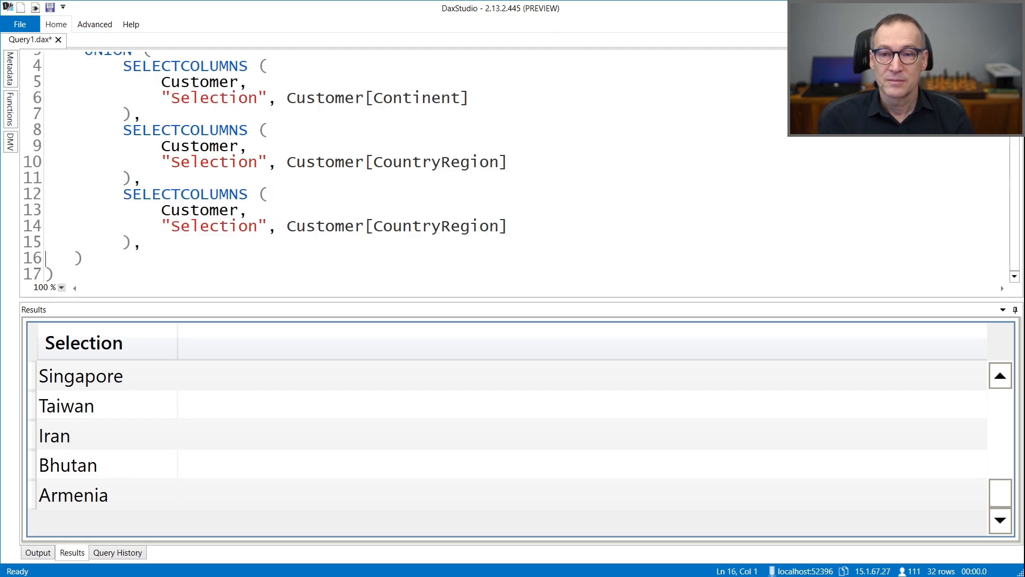
{"action": "key", "text": "Left"}
{"action": "key", "text": "BackSpace"}
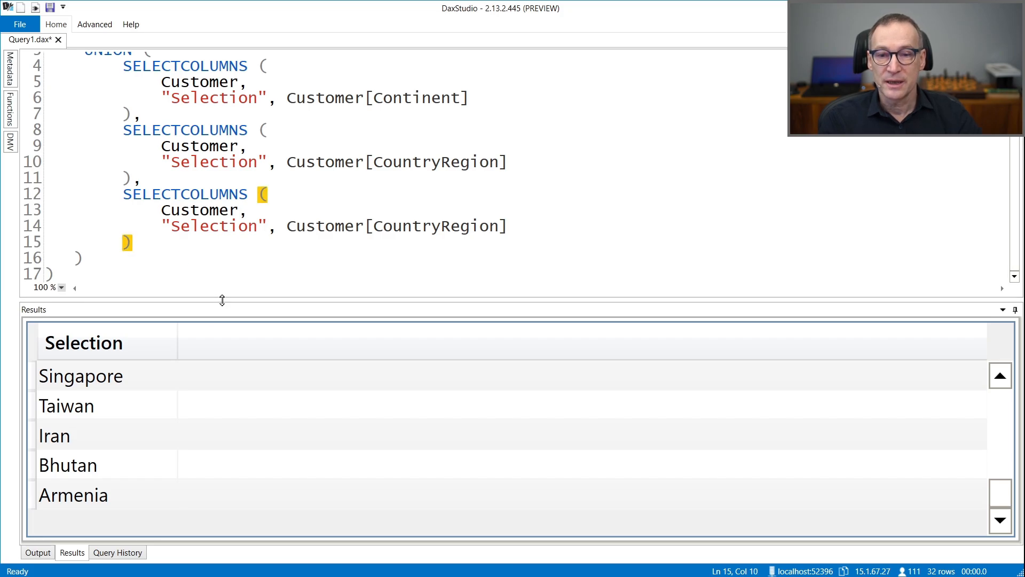
Enlarge the query editor area and change the column in the third SELECTCOLUMNS block to Customer[State].
{"action": "left_click_drag", "start_coordinate": [223, 300], "coordinate": [225, 332]}
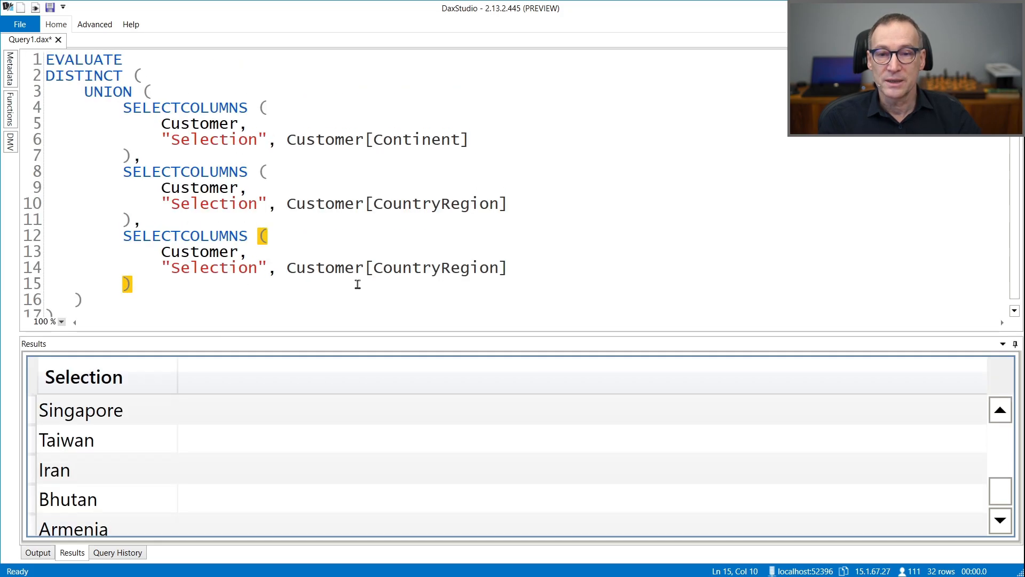
{"action": "left_click", "coordinate": [381, 271]}
{"action": "key", "text": "Left"}
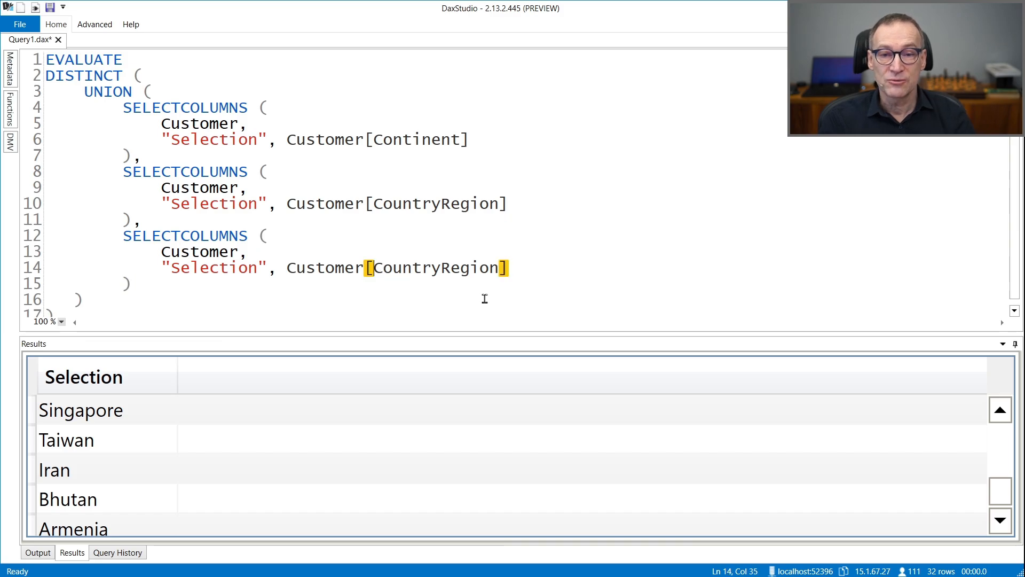
{"action": "key", "text": "ctrl+shift+Right"}
{"action": "type", "text": "Sta"}
{"action": "key", "text": "Tab"}
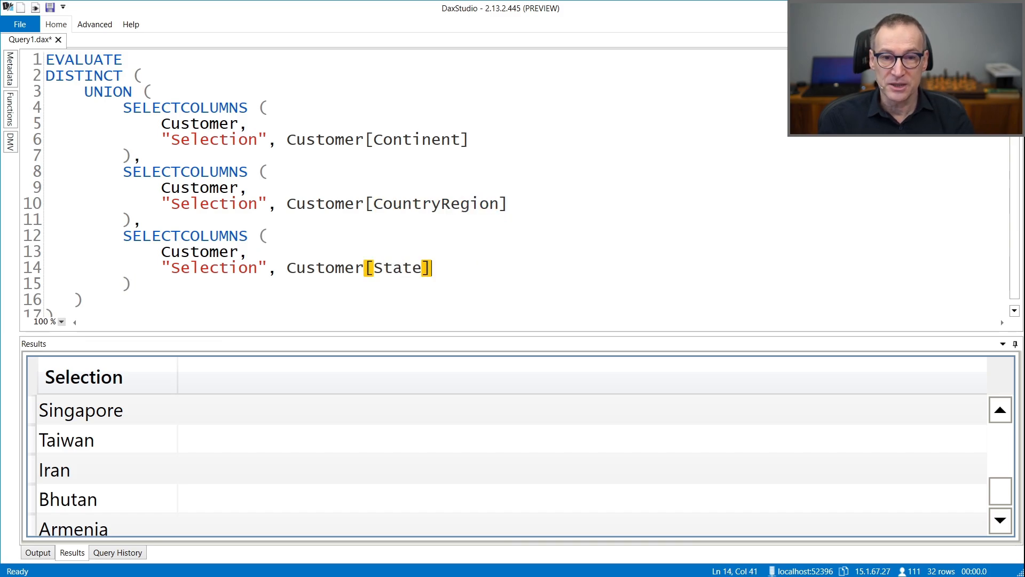
Run the three-part UNION query and examine the states in the combined Selection list.
{"action": "key", "text": "F5"}
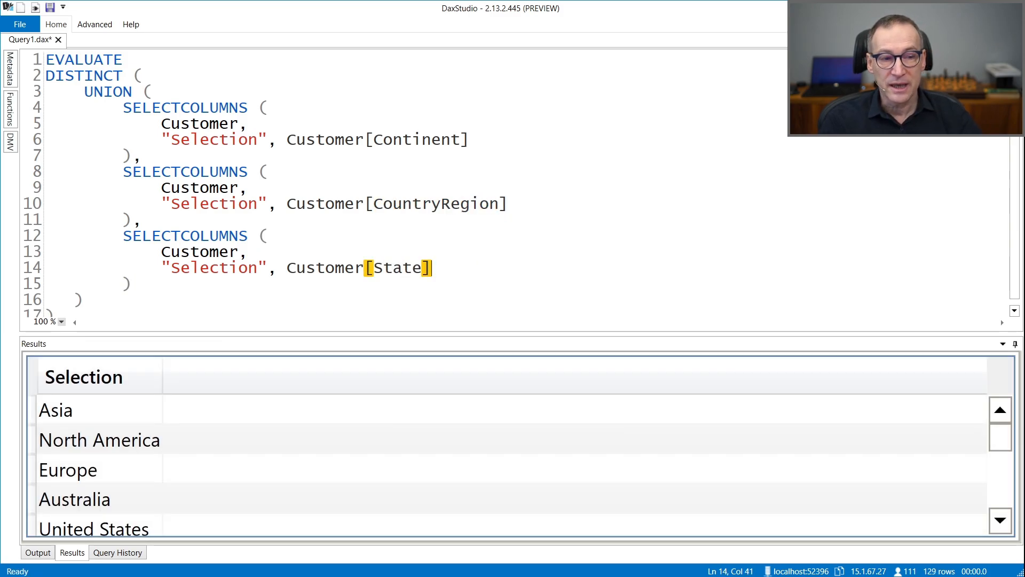
{"action": "left_click_drag", "start_coordinate": [1002, 442], "coordinate": [1000, 458]}
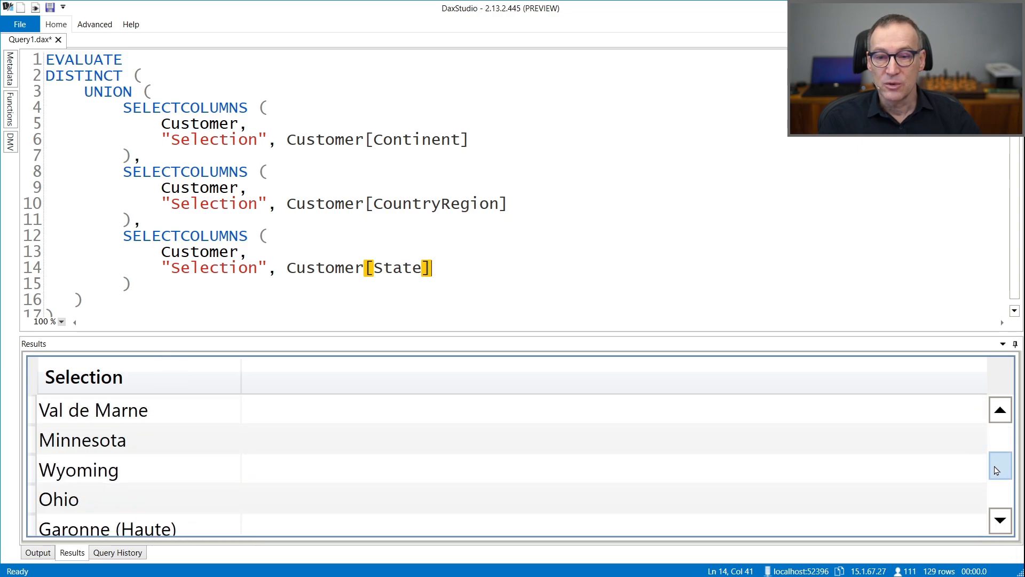
{"action": "left_click", "coordinate": [102, 480]}
{"action": "left_click", "coordinate": [104, 499]}
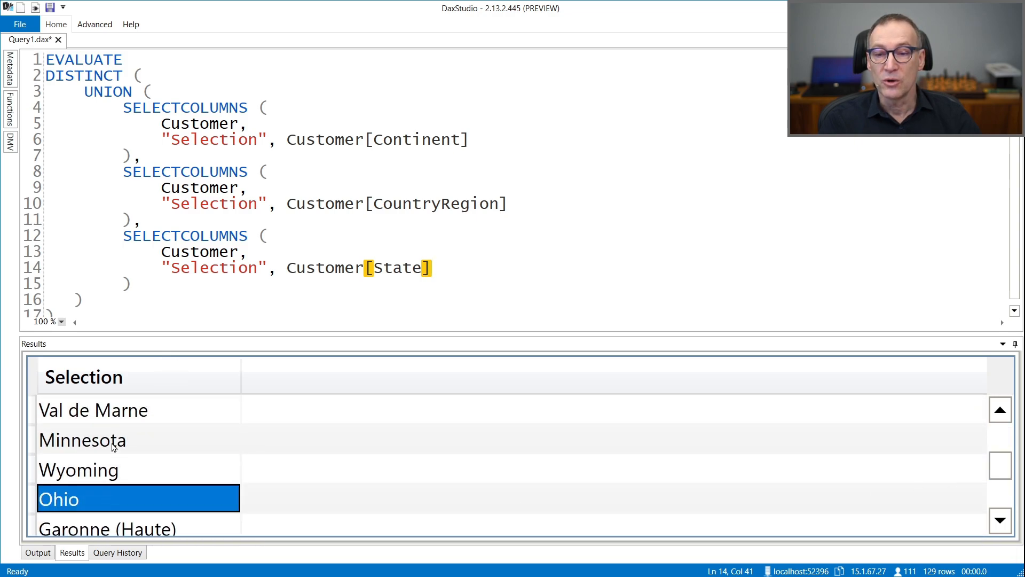
{"action": "left_click", "coordinate": [113, 439]}
Copy the whole DISTINCT expression, leaving out the EVALUATE line.
{"action": "left_click", "coordinate": [115, 314]}
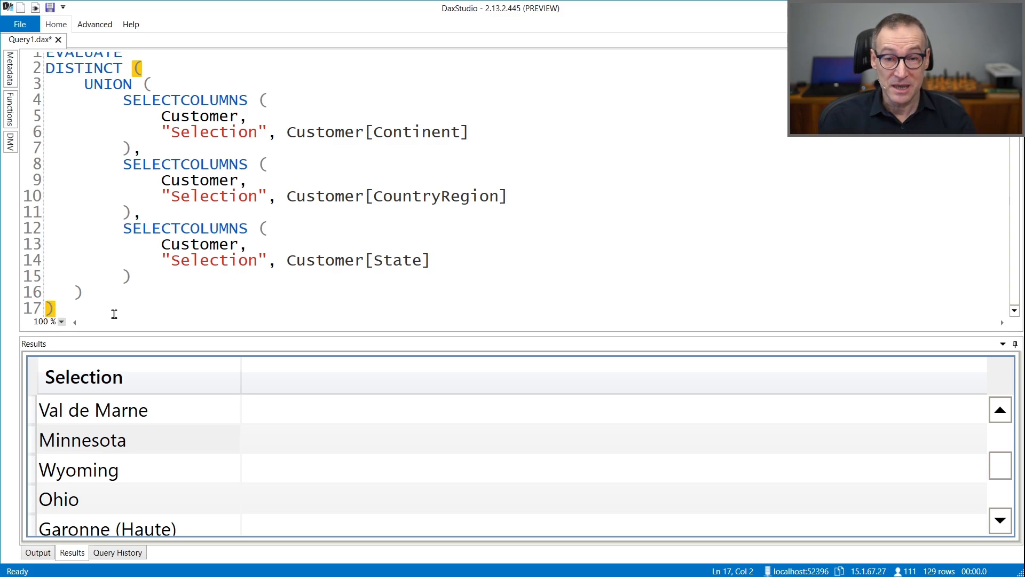
{"action": "scroll", "coordinate": [114, 314], "scroll_direction": "up", "scroll_amount": 1}
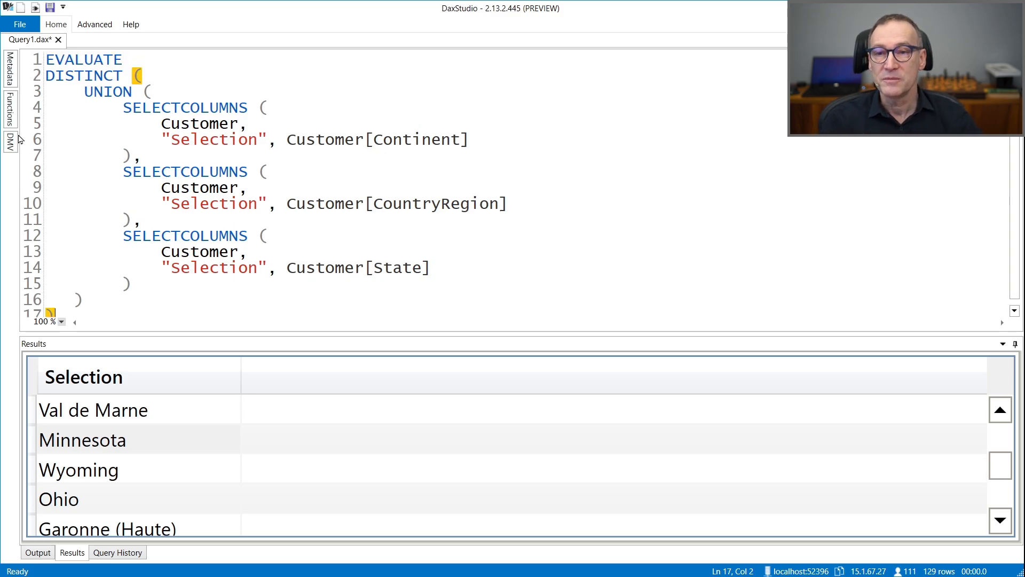
{"action": "left_click", "coordinate": [47, 77], "text": "shift"}
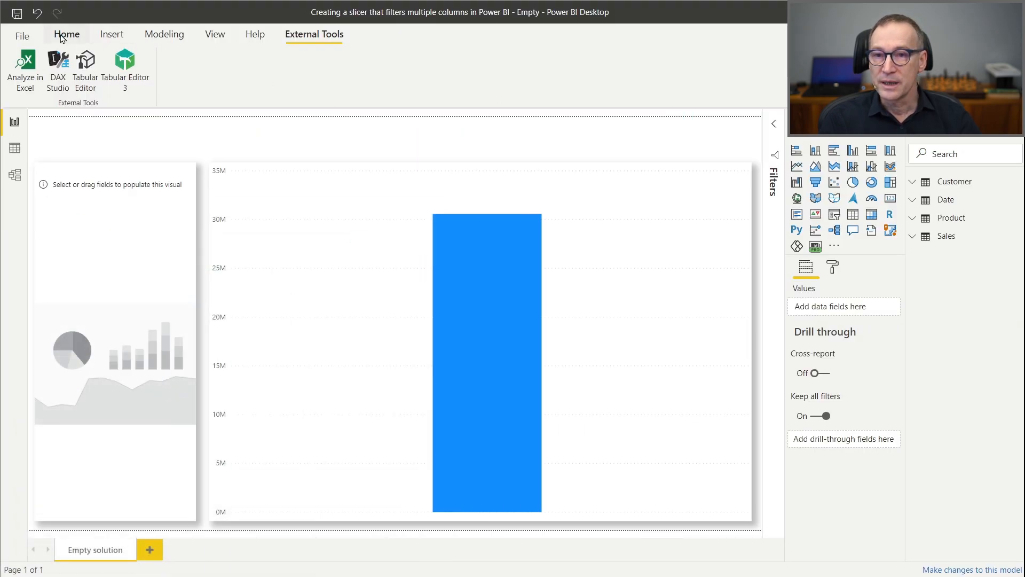
Switch to Power BI Desktop and create a calculated table named Slicer from the copied DISTINCT expression.
{"action": "left_click", "coordinate": [166, 35]}
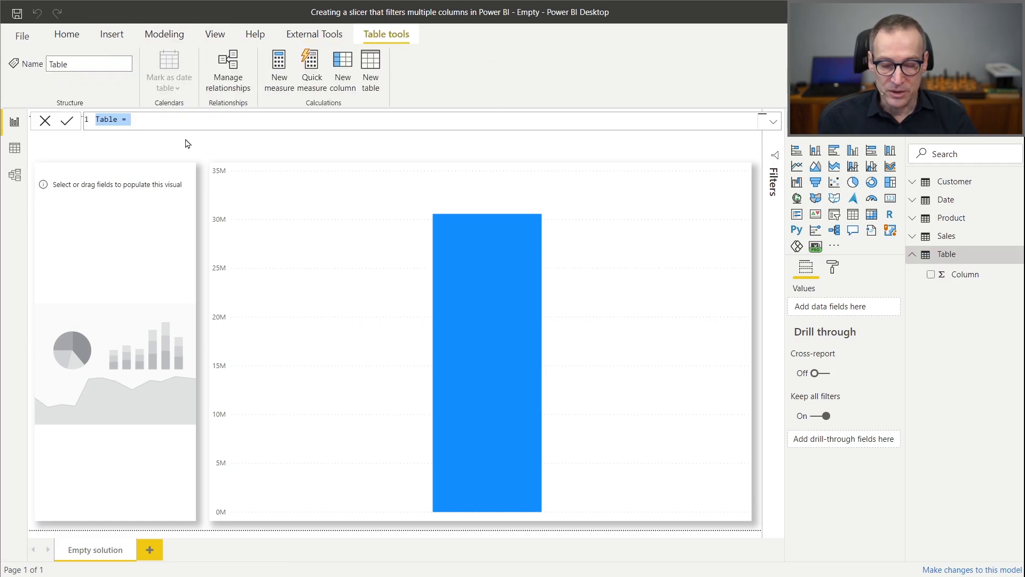
{"action": "scroll", "coordinate": [490, 127], "scroll_direction": "up", "scroll_amount": 4}
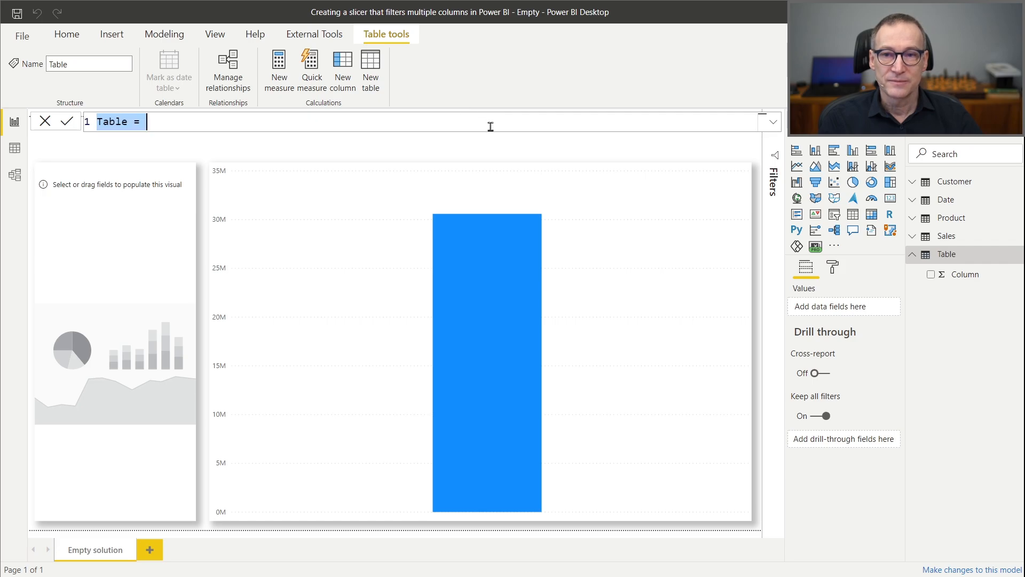
{"action": "type", "text": "Slicer ="}
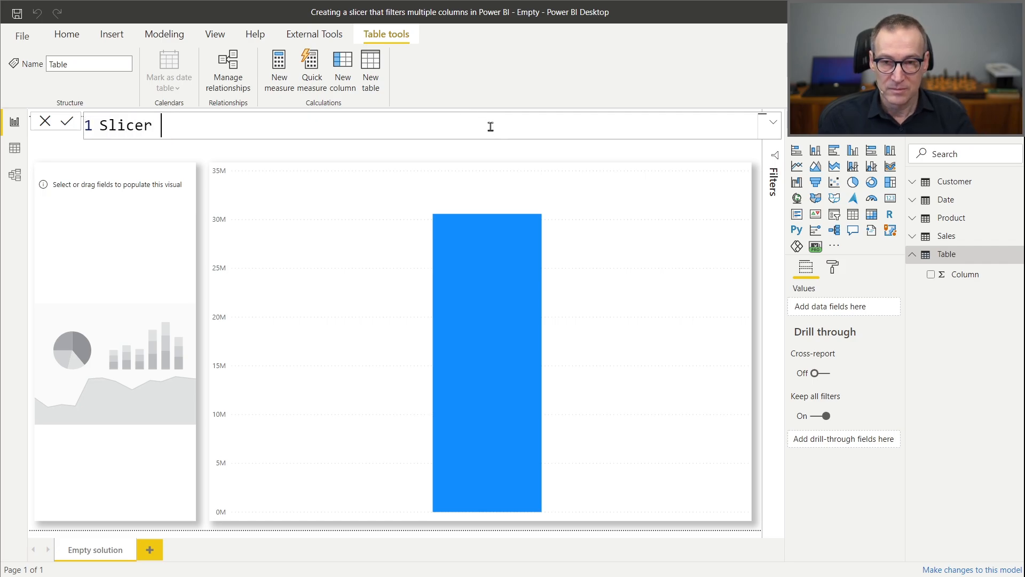
{"action": "key", "text": "shift+Return"}
{"action": "type", "text": "DISTINCT (     UNION (         SELECTCOLUMNS (             Customer,             \"Selection\", Customer[Continent]         ),         SELECTCOLUMNS (             Customer,             \"Selection\", Customer[CountryRegion]         ),         SELECTCOLUMNS (             Customer,             \"Selection\", Customer[State]         )     ) )"}
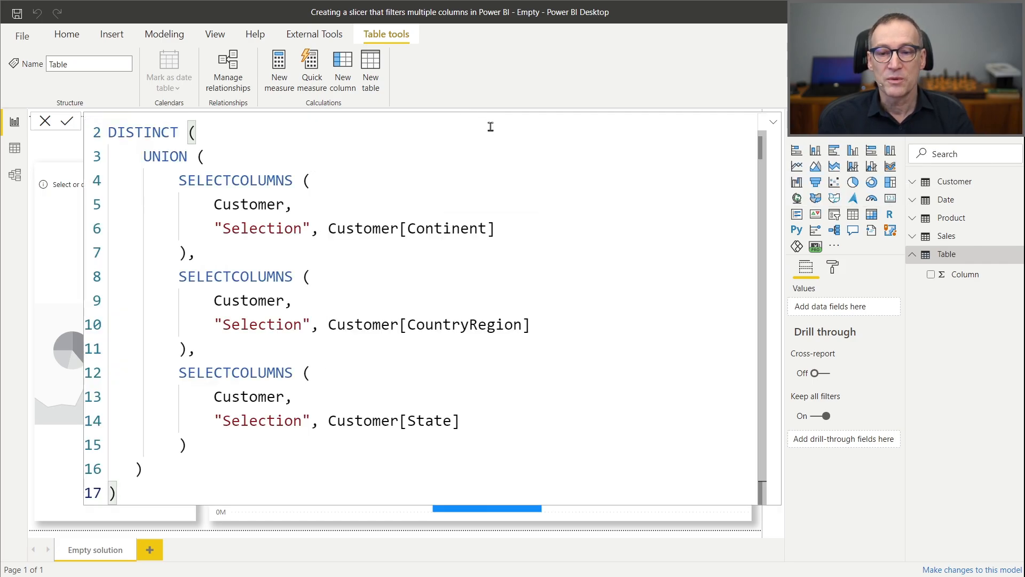
{"action": "key", "text": "Return"}
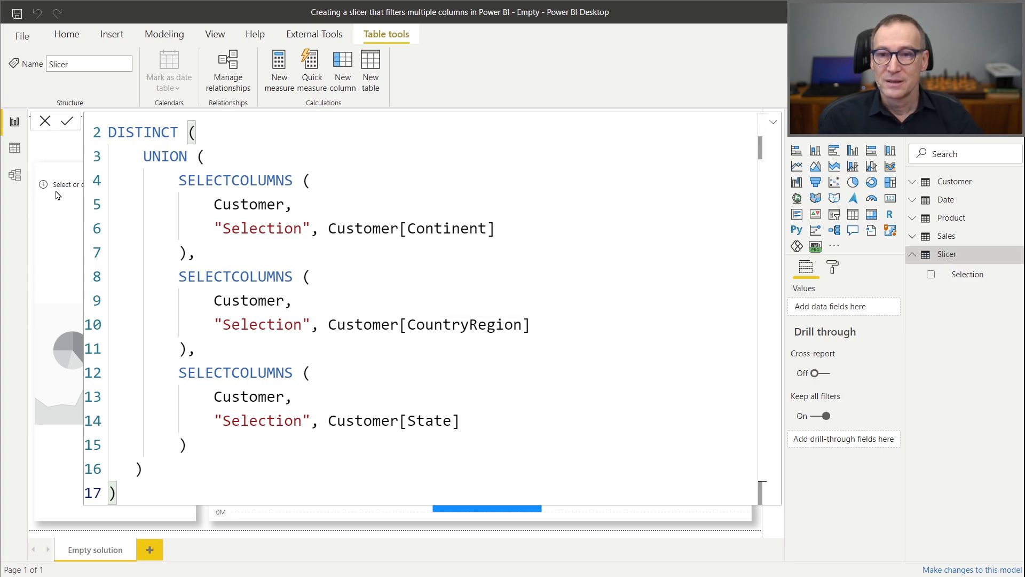
{"action": "key", "text": "Escape"}
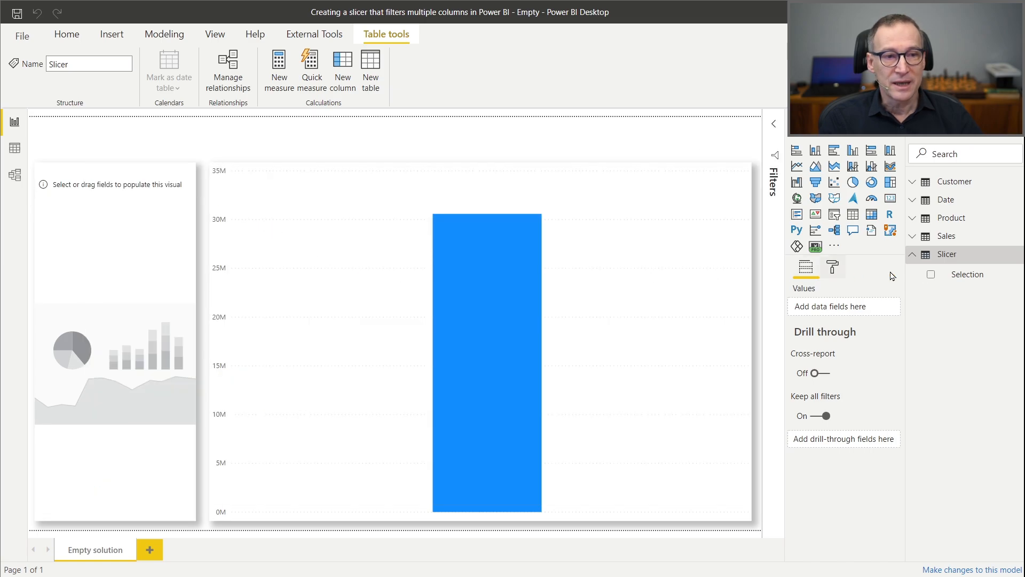
Add the Slicer table's Selection column to the empty visual beside the chart and select Europe, Portugal and China in it.
{"action": "left_click_drag", "start_coordinate": [984, 274], "coordinate": [126, 255]}
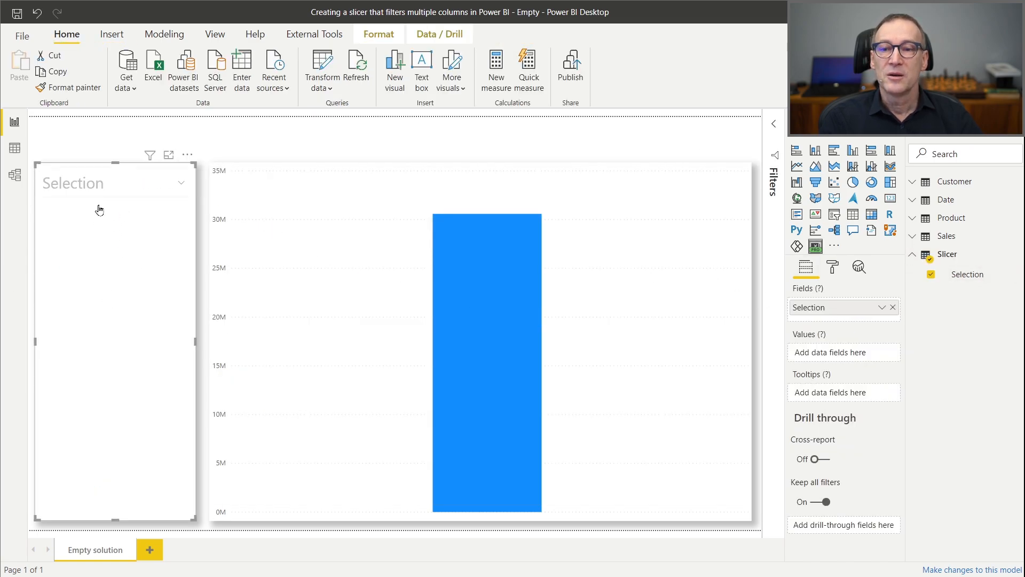
{"action": "left_click", "coordinate": [99, 185]}
{"action": "type", "text": "europe"}
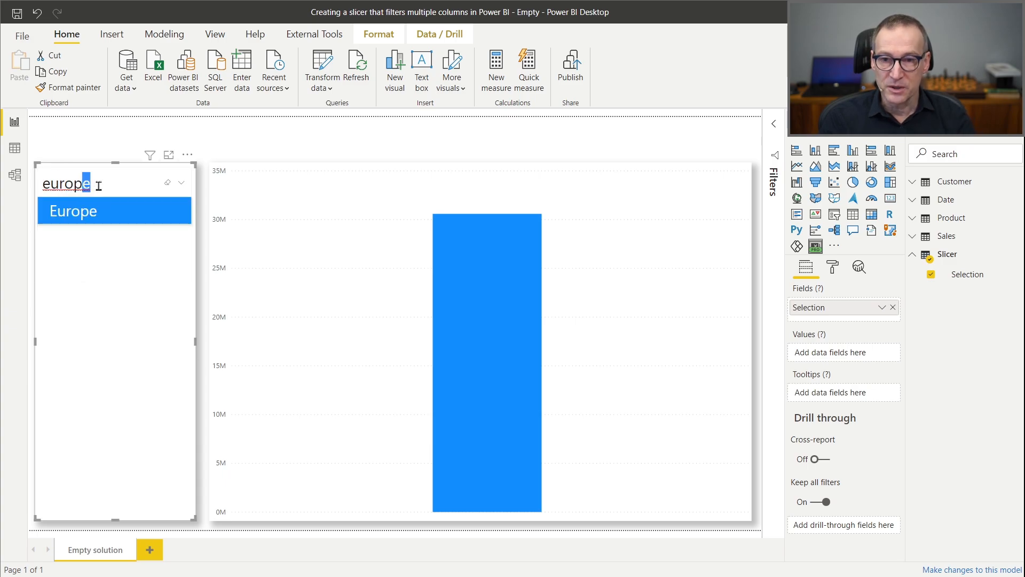
{"action": "key", "text": "Return"}
{"action": "type", "text": "por"}
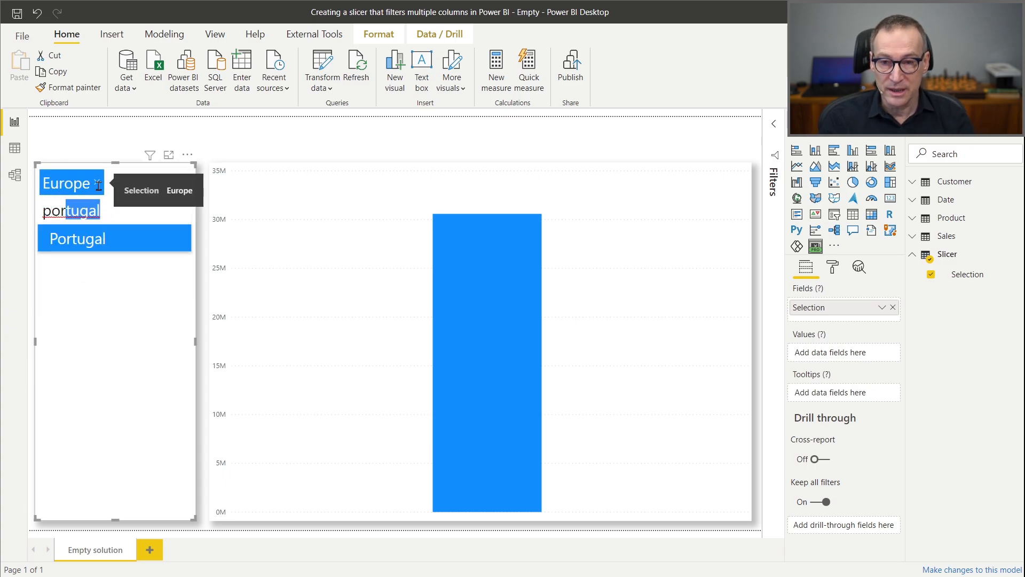
{"action": "type", "text": "t"}
{"action": "key", "text": "Return"}
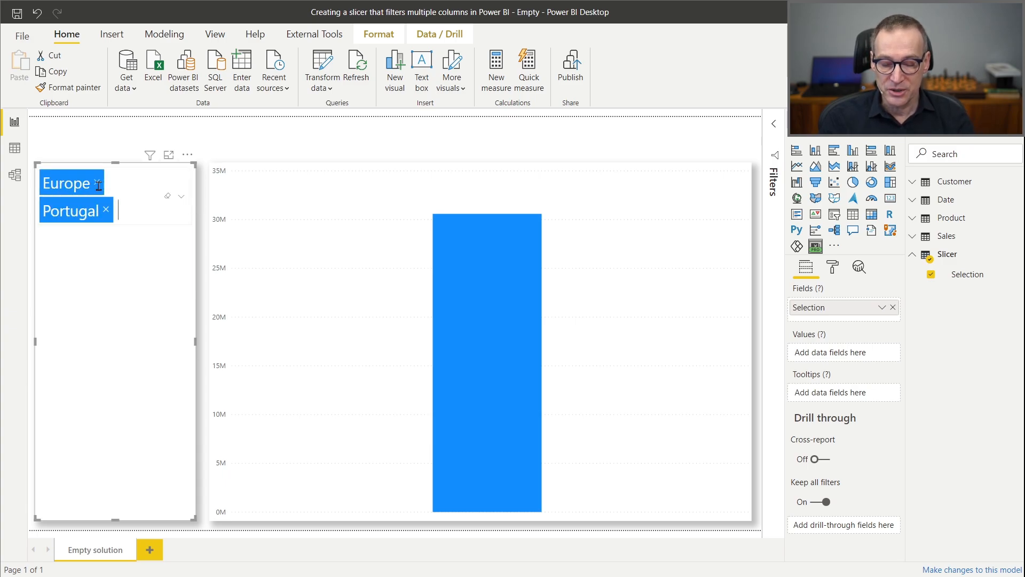
{"action": "type", "text": "chin"}
{"action": "key", "text": "Return"}
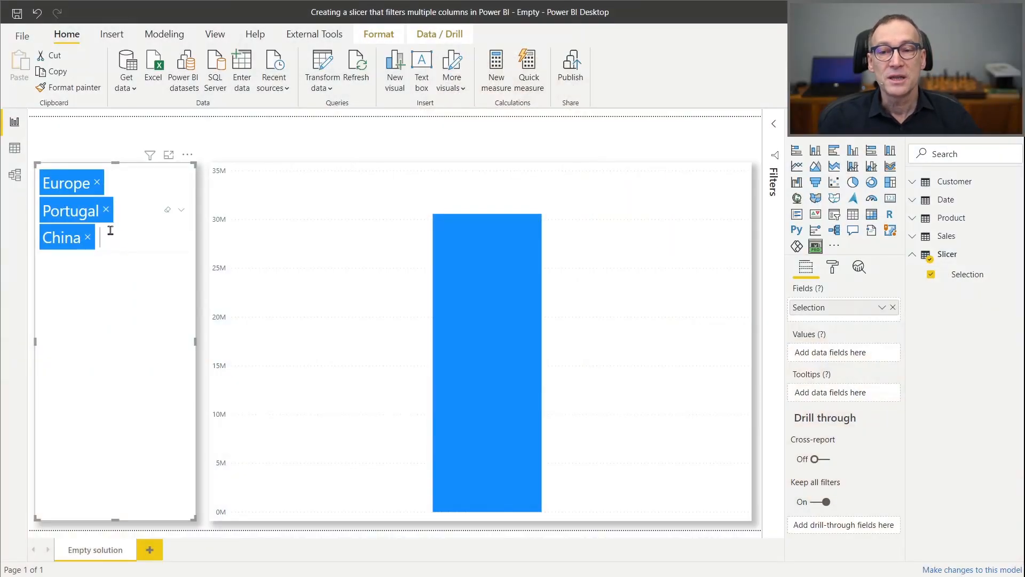
Place the Slicer table in the Slicer model diagram, above and before the Customer table, and compare it with Customer.
{"action": "left_click", "coordinate": [593, 278]}
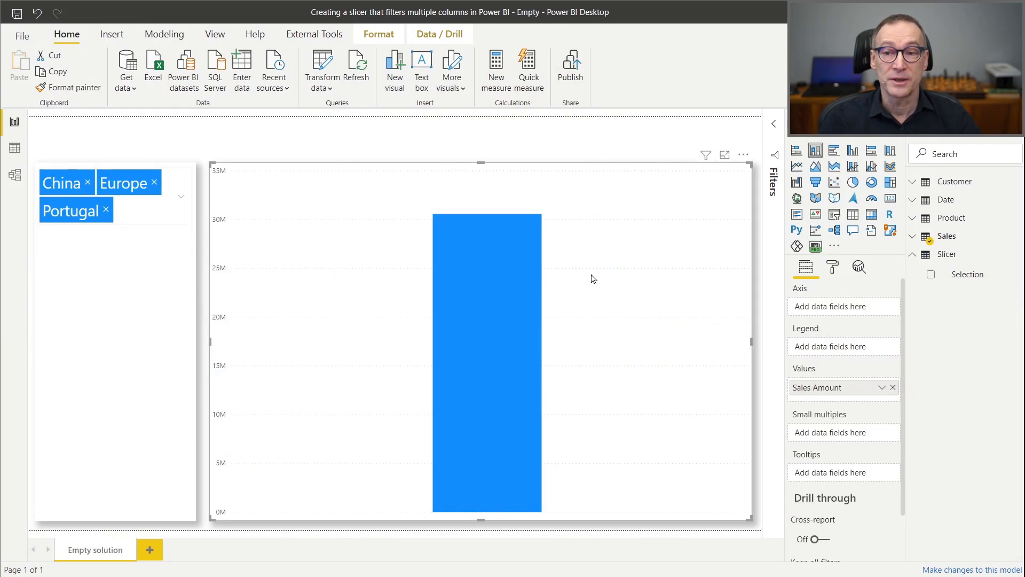
{"action": "left_click", "coordinate": [16, 182]}
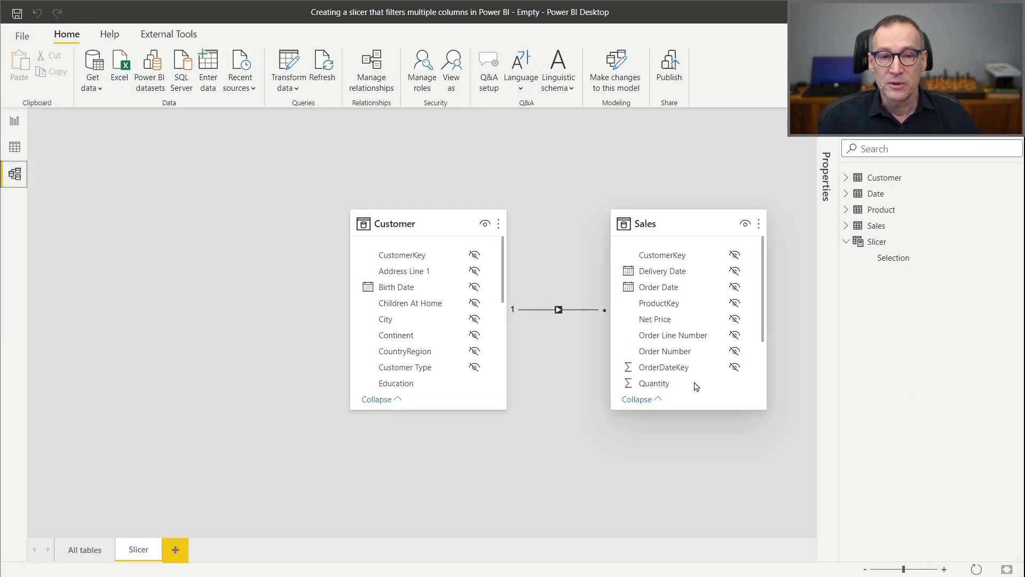
{"action": "left_click_drag", "start_coordinate": [897, 249], "coordinate": [118, 136]}
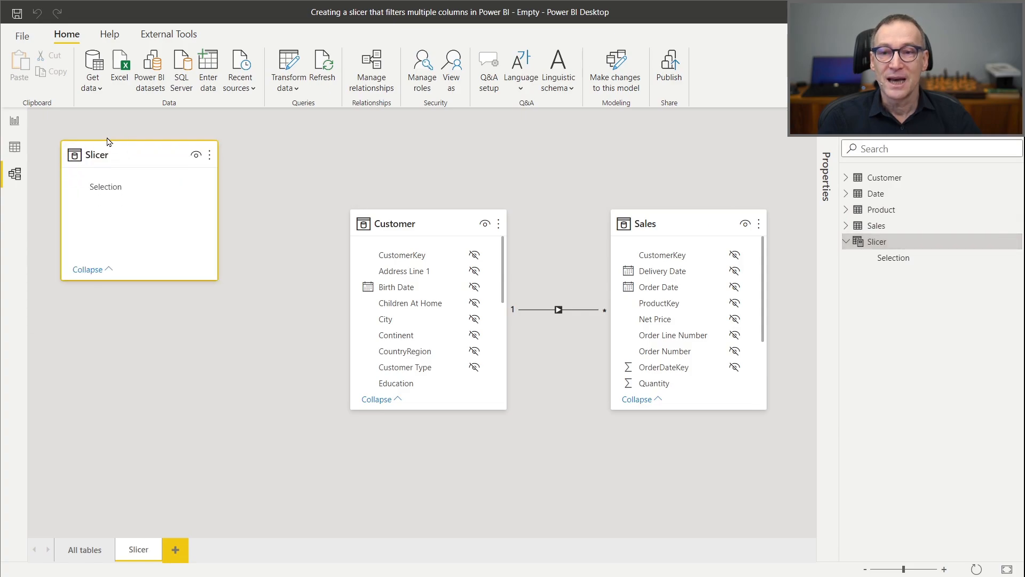
{"action": "left_click", "coordinate": [417, 226]}
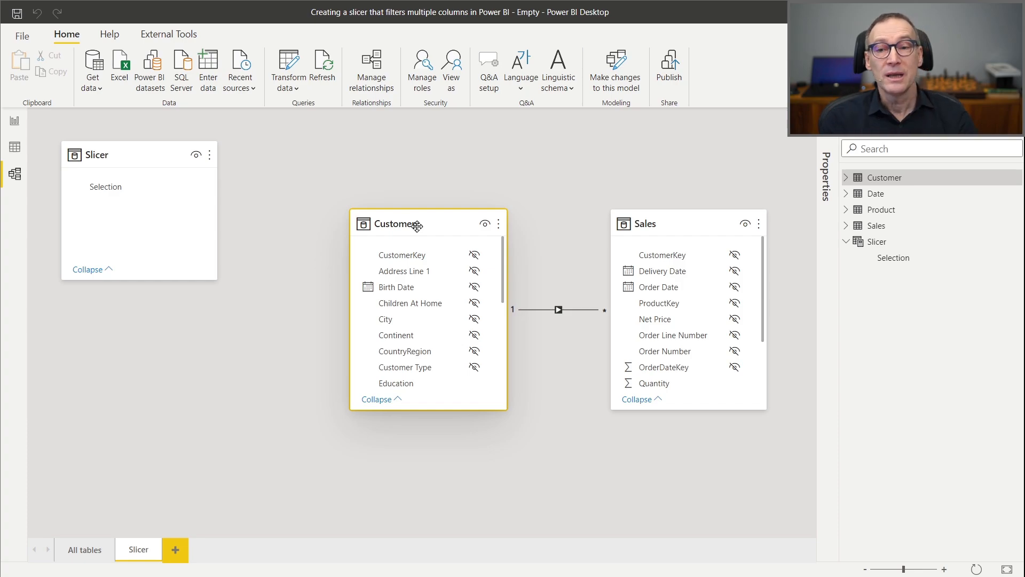
{"action": "left_click", "coordinate": [131, 145]}
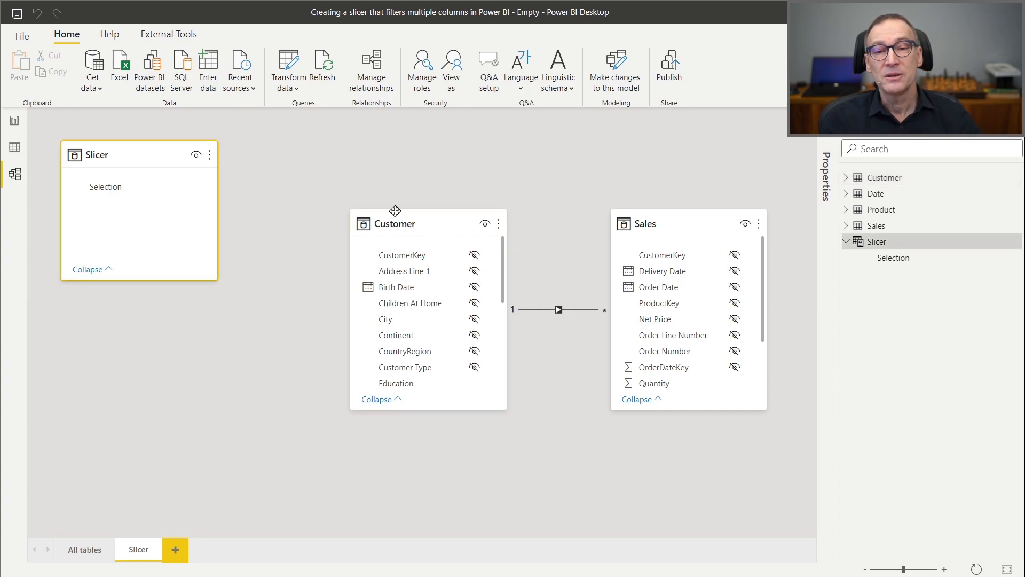
{"action": "left_click", "coordinate": [444, 221]}
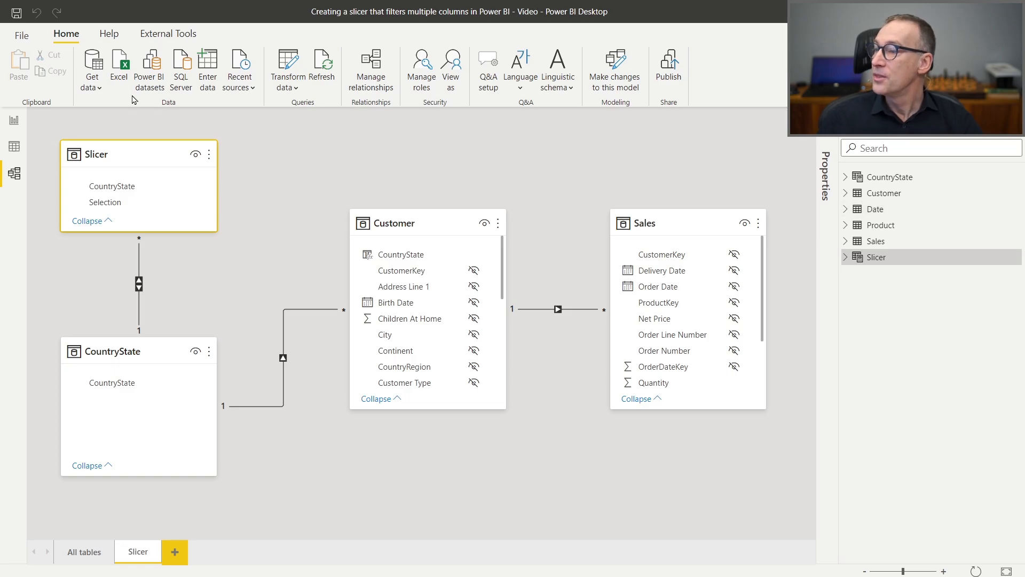
Switch to the Video report and examine on its Slicer page how Selection values such as Alabama and Asia pair with CountryState.
{"action": "left_click", "coordinate": [14, 120]}
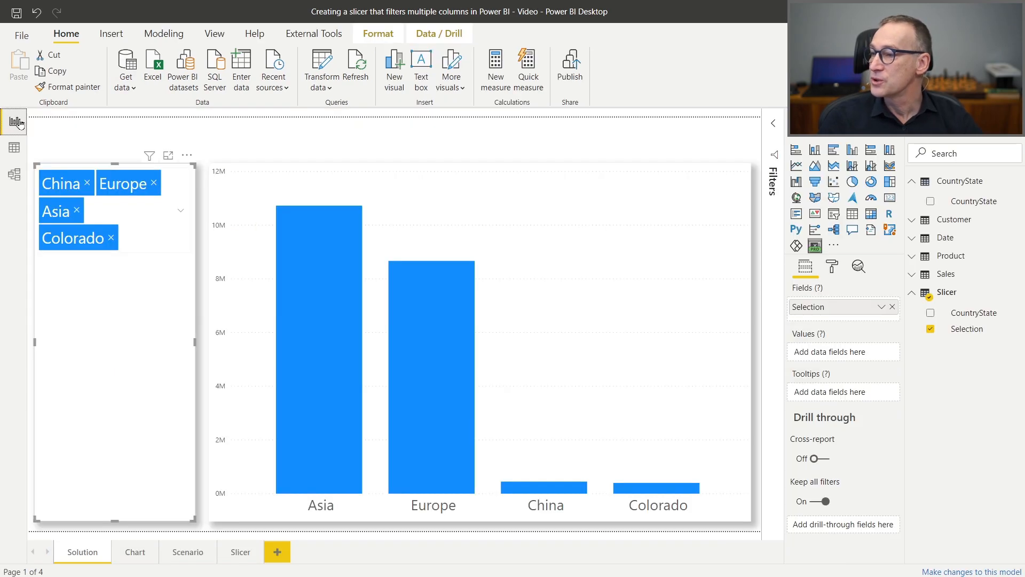
{"action": "left_click", "coordinate": [242, 553]}
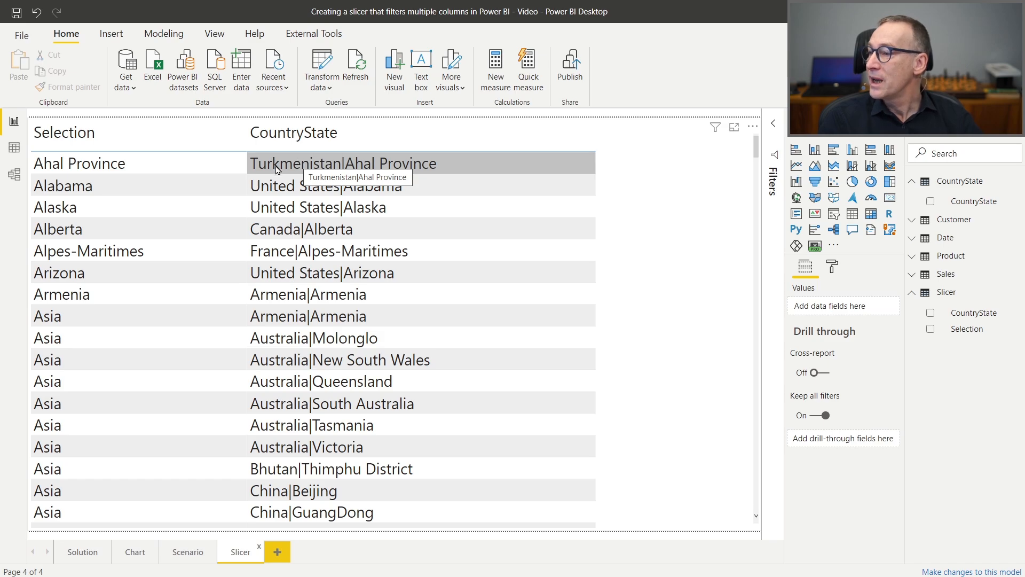
{"action": "left_click", "coordinate": [104, 194]}
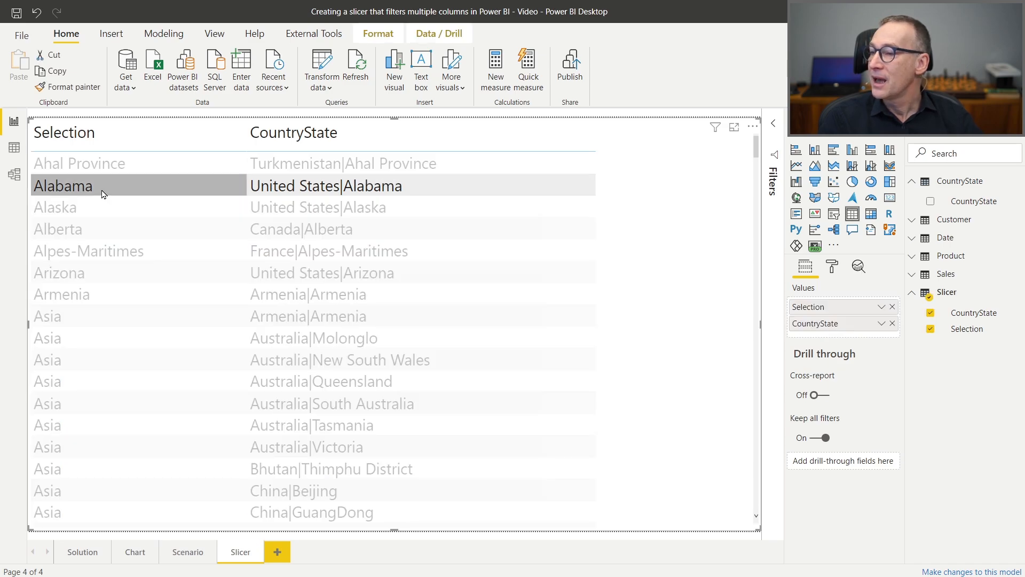
{"action": "left_click", "coordinate": [103, 194]}
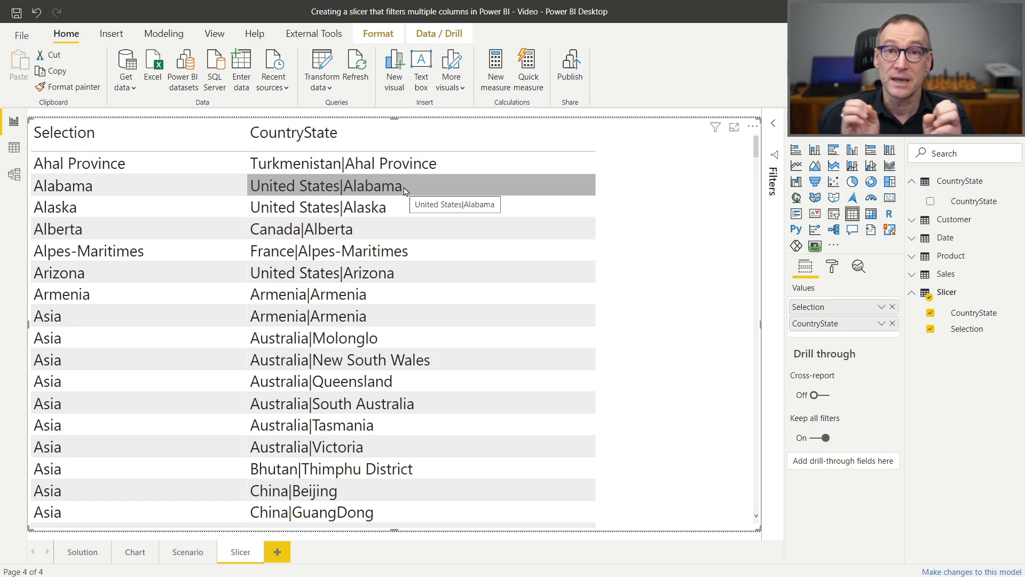
{"action": "left_click", "coordinate": [132, 317]}
{"action": "left_click", "coordinate": [132, 317]}
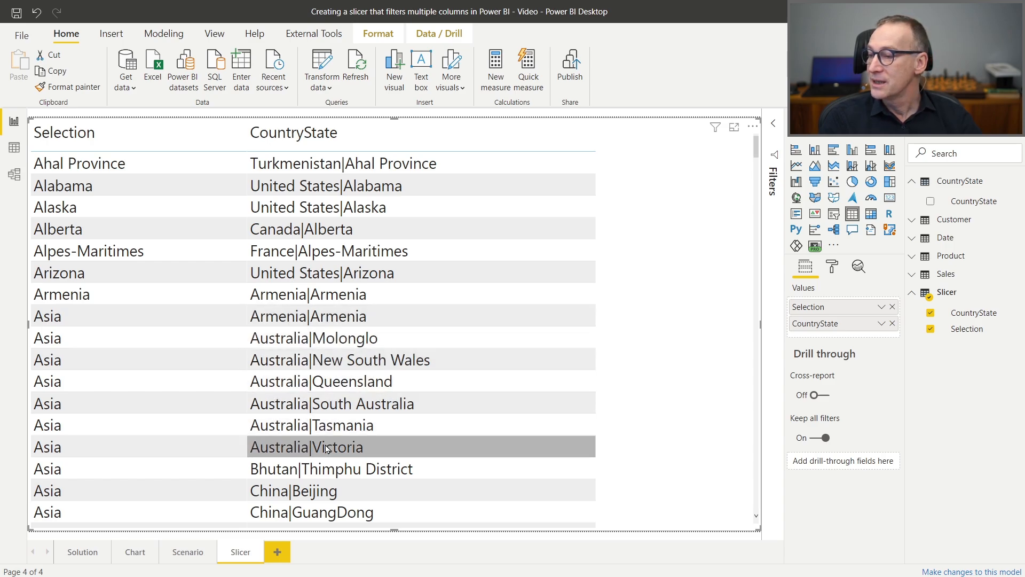
Examine which CountryState values pair with Asia further down the Slicer page's table.
{"action": "scroll", "coordinate": [324, 500], "scroll_direction": "down", "scroll_amount": 2}
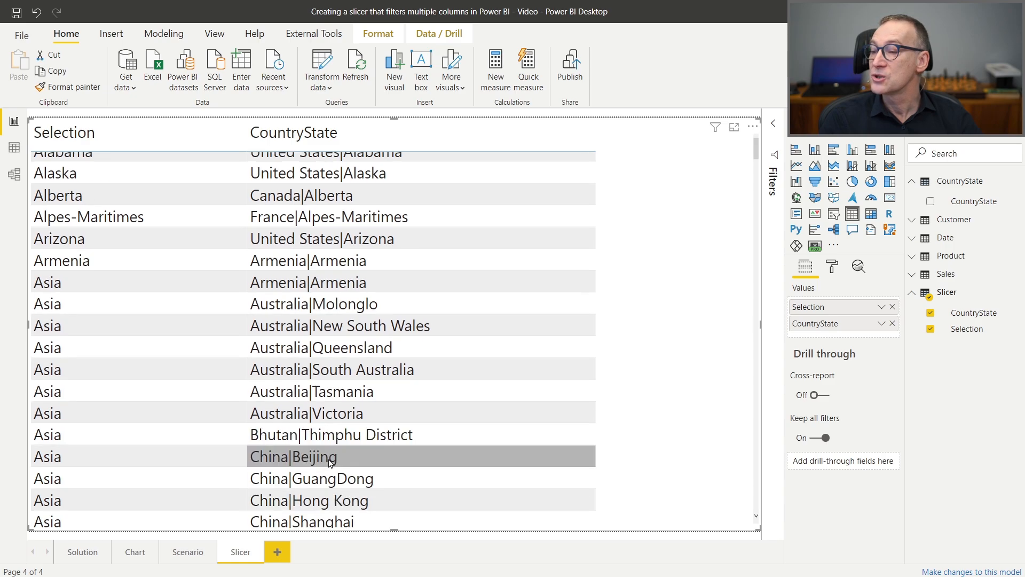
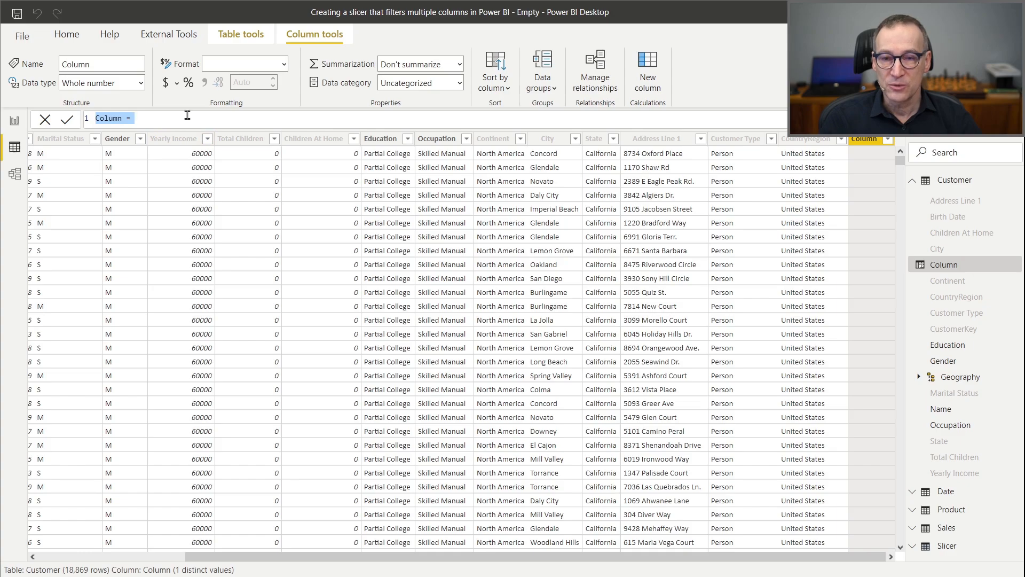
Name the new calculated column in the Customer table CountryState, enlarging the formula text for readability.
{"action": "scroll", "coordinate": [320, 123], "scroll_direction": "up", "scroll_amount": 3, "text": "ctrl"}
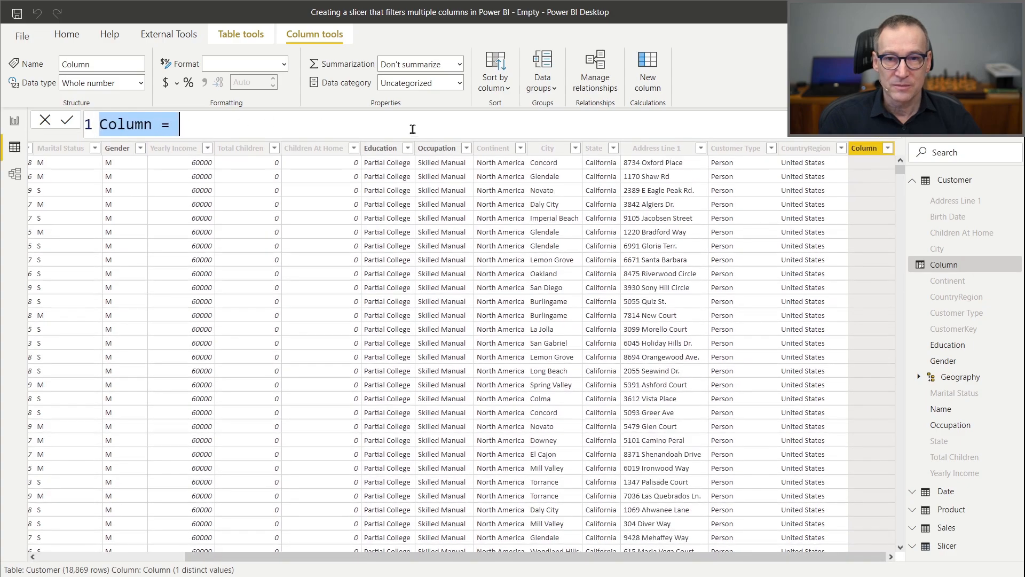
{"action": "type", "text": "CountrySatte"}
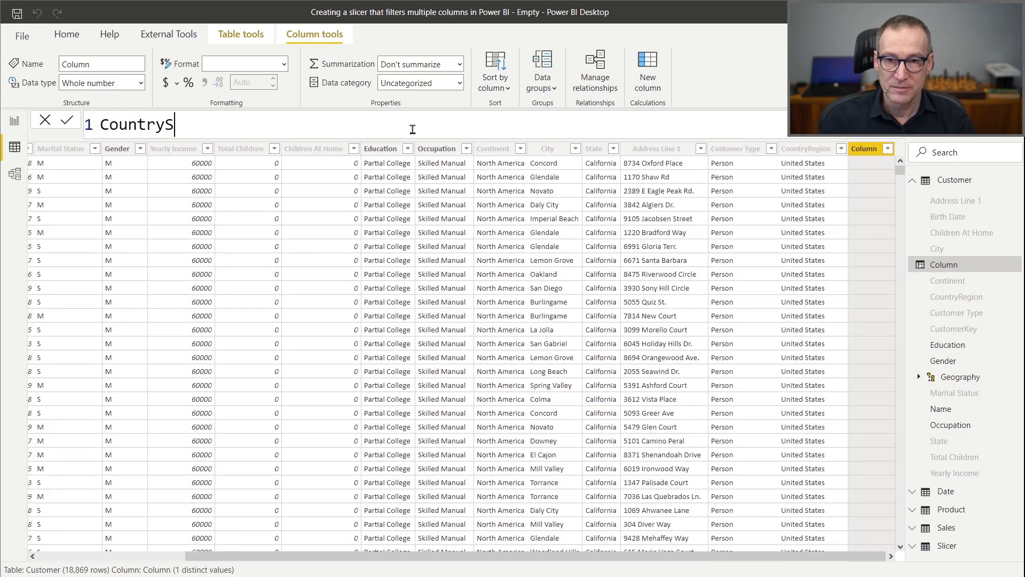
{"action": "key", "text": "BackSpace"}
{"action": "key", "text": "BackSpace"}
{"action": "key", "text": "BackSpace"}
{"action": "key", "text": "BackSpace"}
{"action": "type", "text": "tate ?"}
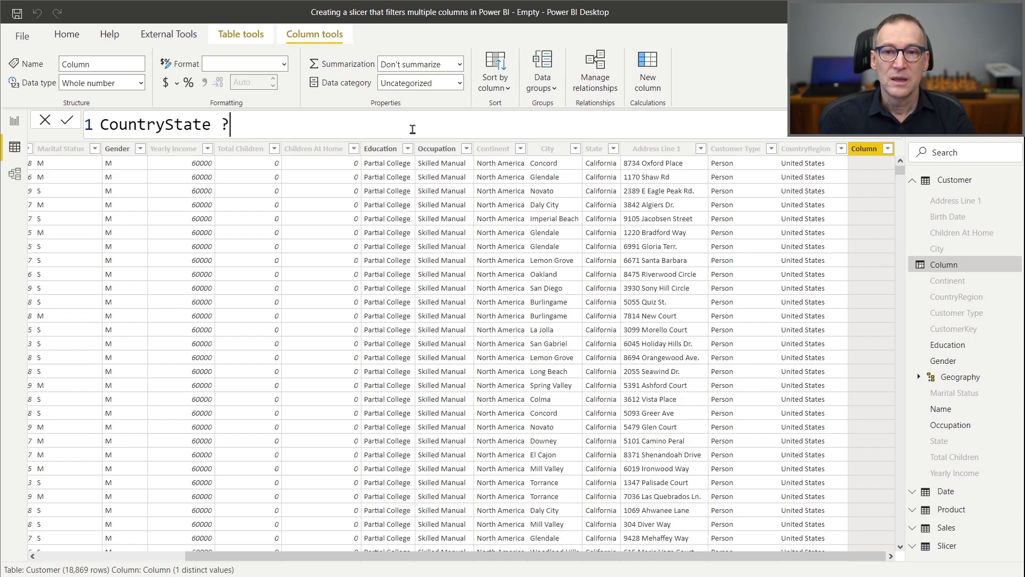
{"action": "key", "text": "BackSpace"}
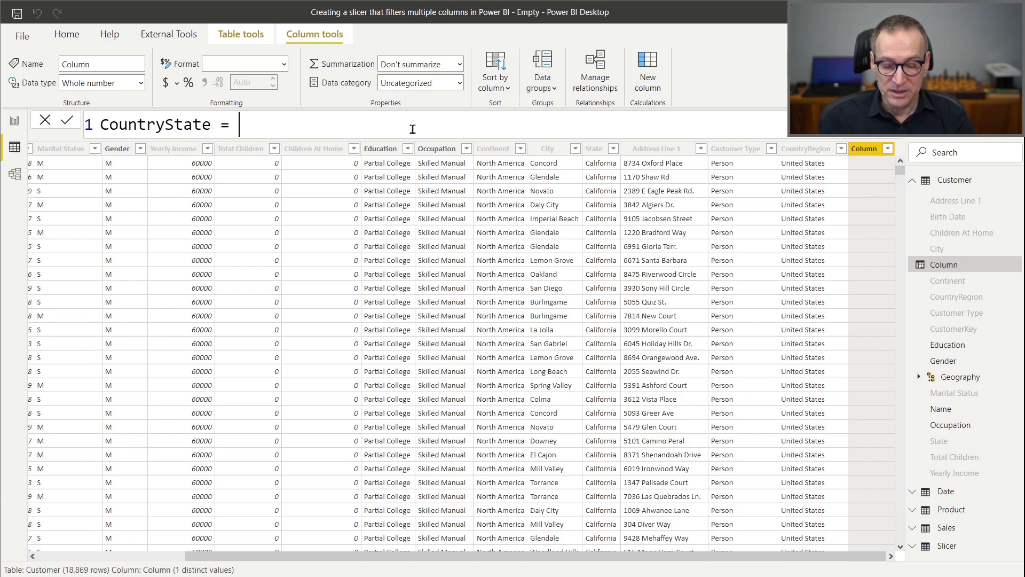
Begin the CountryState expression with the COMBINEVALUES function, using "|" as the delimiter.
{"action": "type", "text": "COMBIN"}
{"action": "key", "text": "Down"}
{"action": "key", "text": "Down"}
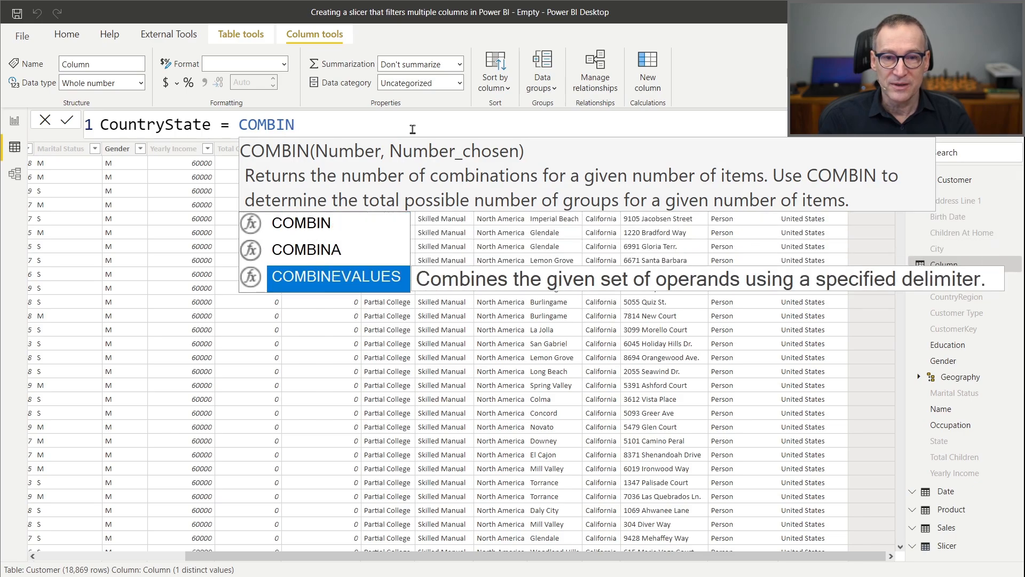
{"action": "key", "text": "Tab"}
{"action": "type", "text": "\""}
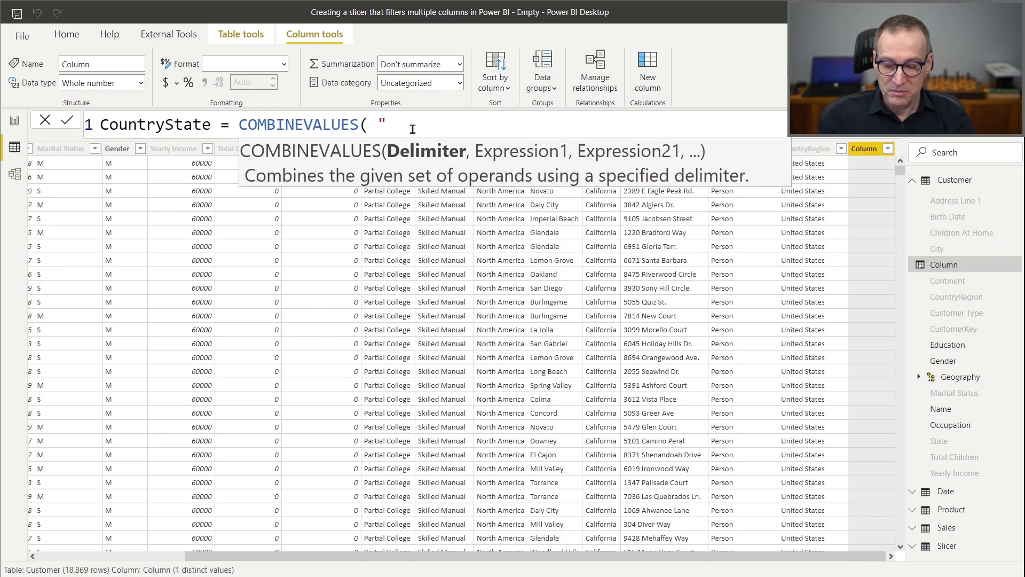
{"action": "type", "text": "|"}
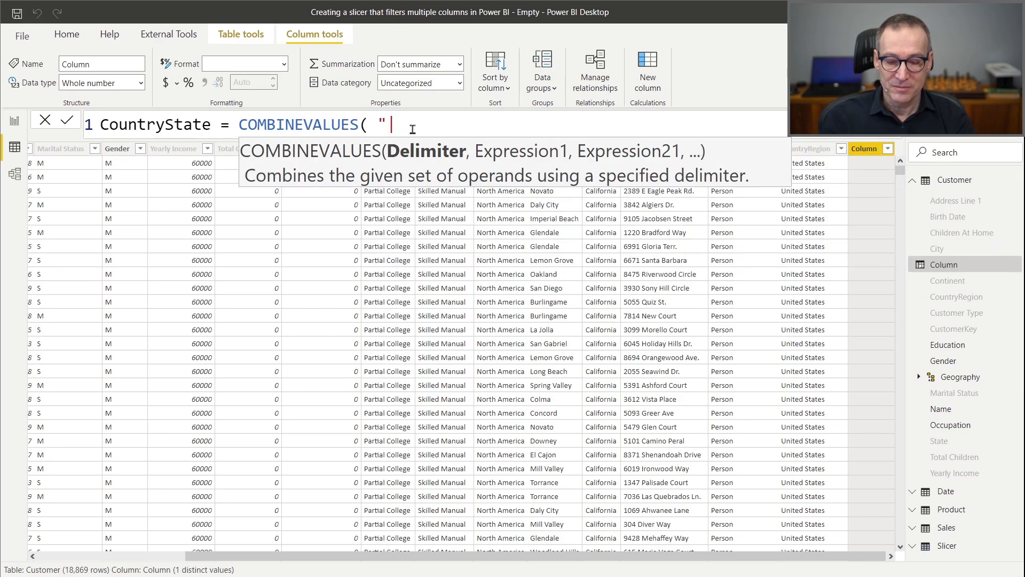
Complete COMBINEVALUES with Customer[CountryRegion] and Customer[State], commit the CountryState column and check its rows.
{"action": "type", "text": "!, Coun"}
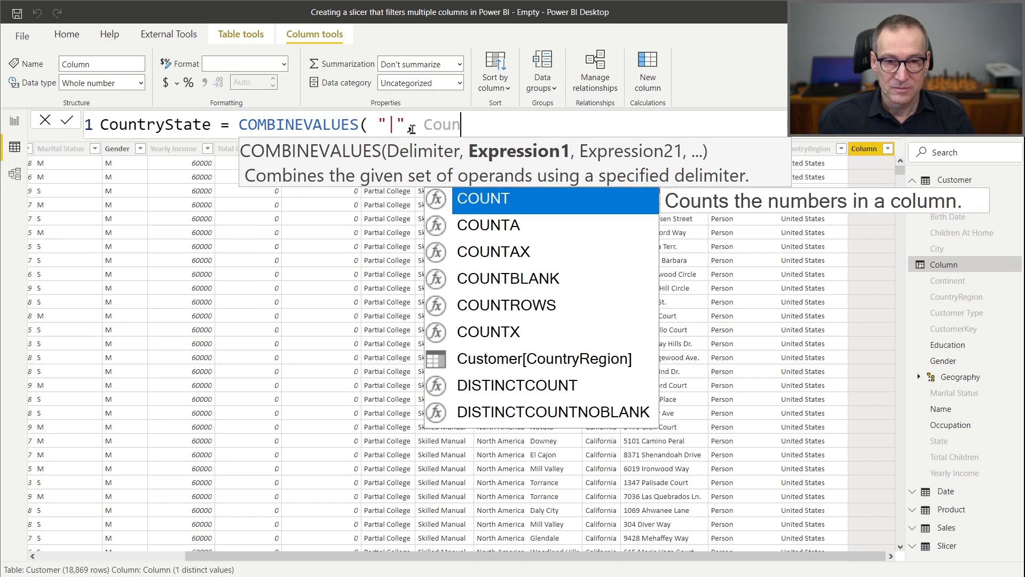
{"action": "key", "text": "Down"}
{"action": "key", "text": "Down"}
{"action": "key", "text": "Down"}
{"action": "key", "text": "Down"}
{"action": "key", "text": "Down"}
{"action": "key", "text": "Down"}
{"action": "key", "text": "Tab"}
{"action": "type", "text": ", "}
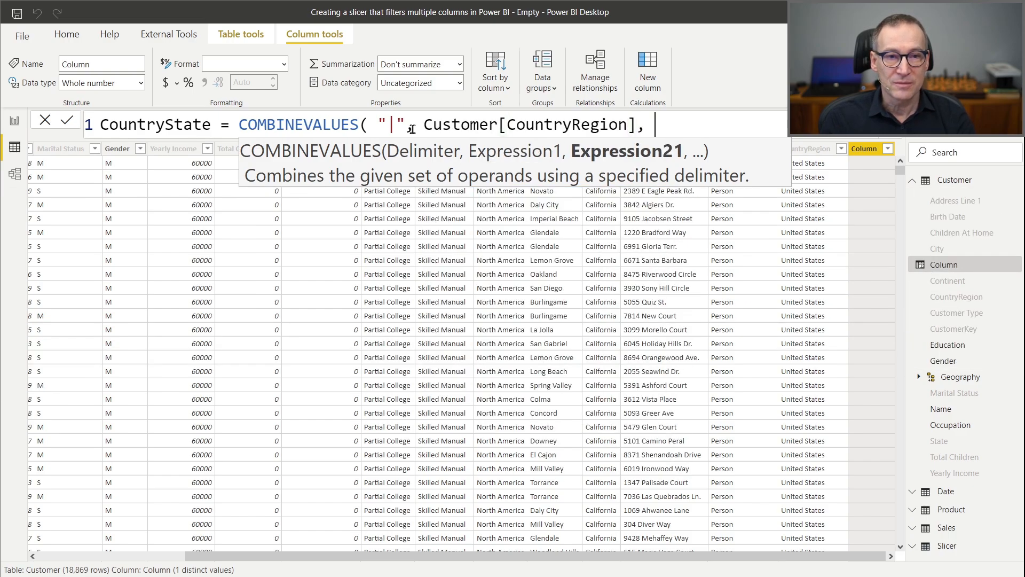
{"action": "type", "text": "S"}
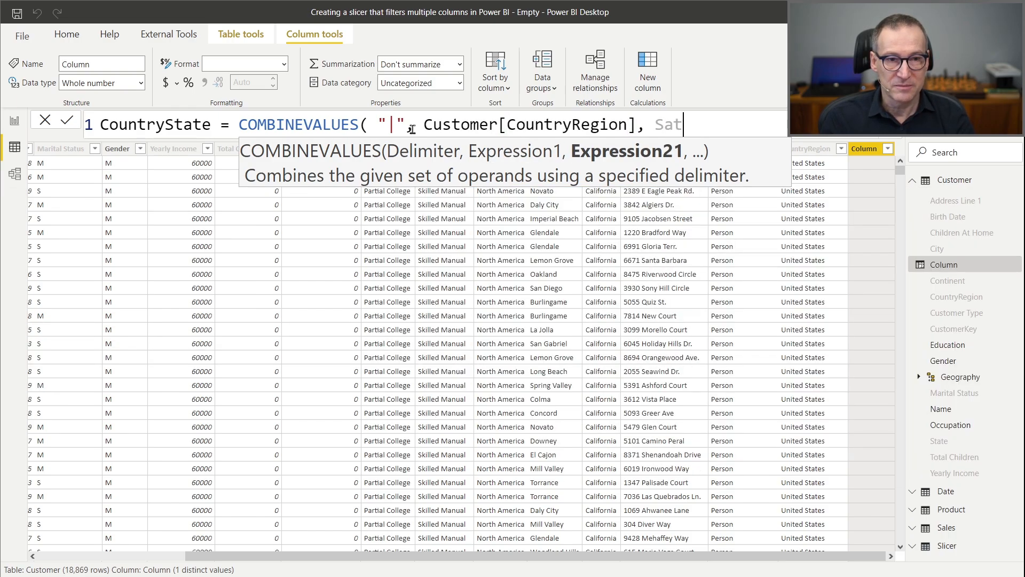
{"action": "type", "text": "tate"}
{"action": "key", "text": "Tab"}
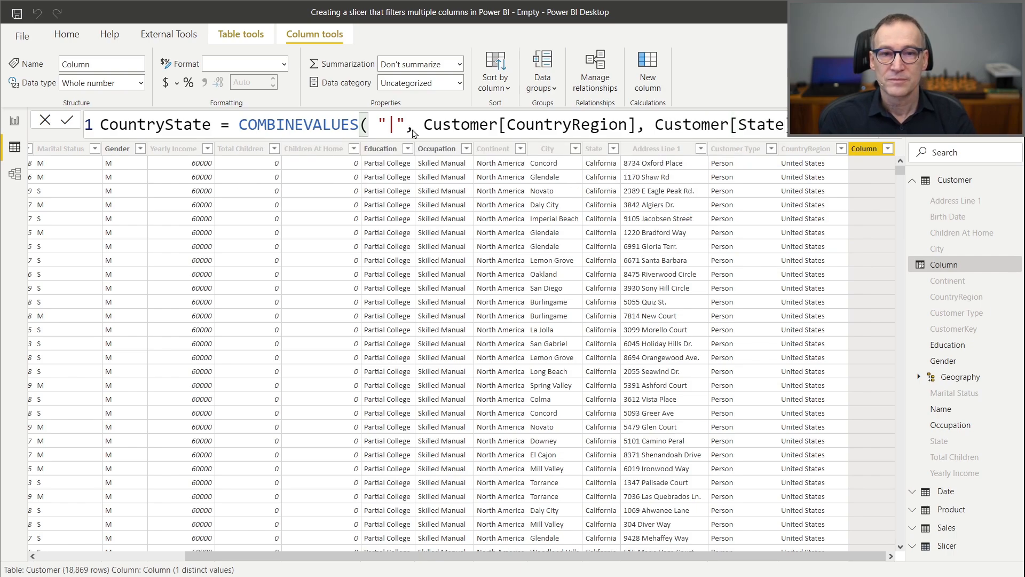
{"action": "key", "text": "Return"}
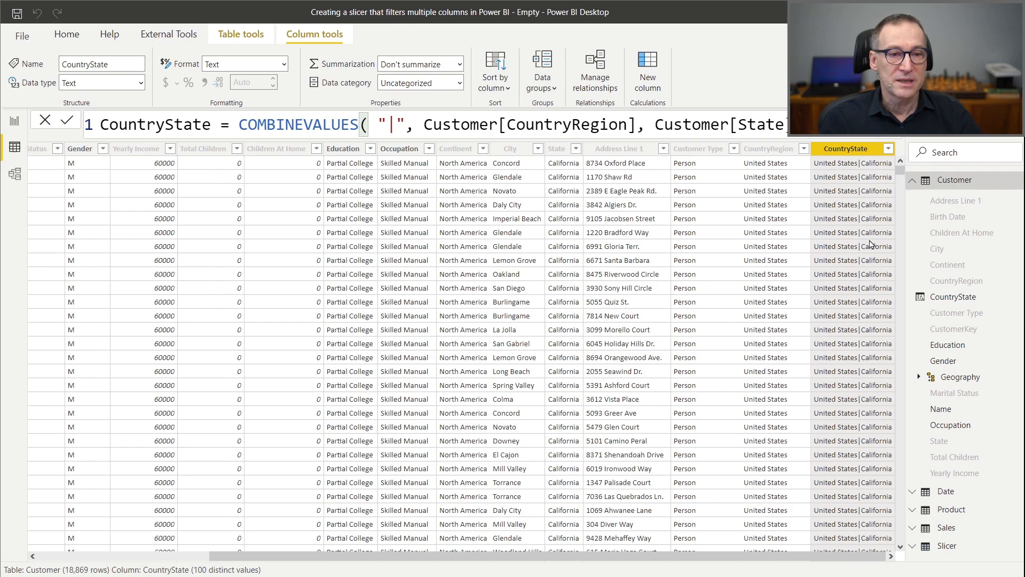
{"action": "scroll", "coordinate": [845, 405], "scroll_direction": "down", "scroll_amount": 10}
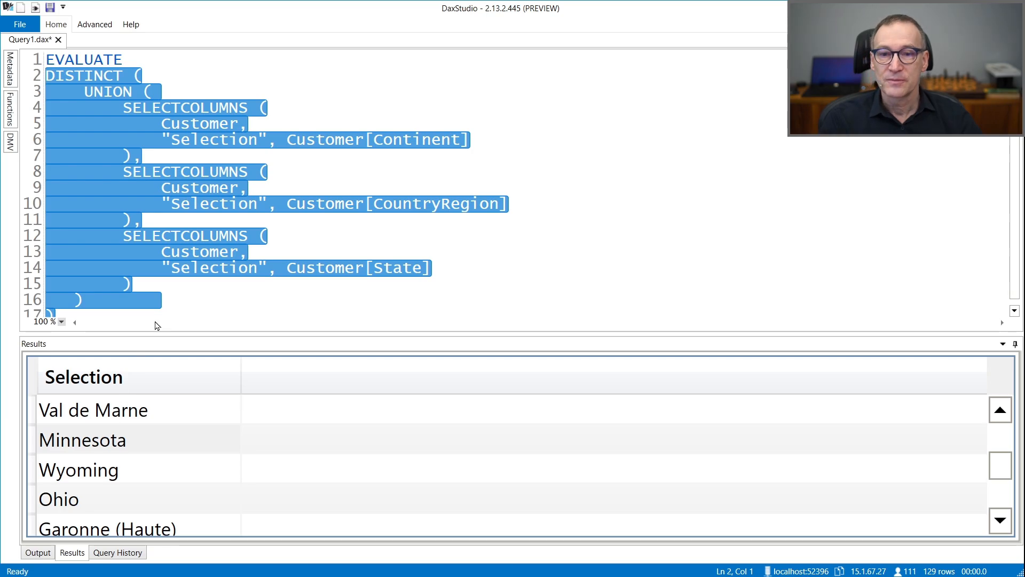
Add the column "CountryState", Customer[CountryState] after Customer[Continent] in the query's first SELECTCOLUMNS.
{"action": "left_click", "coordinate": [161, 302]}
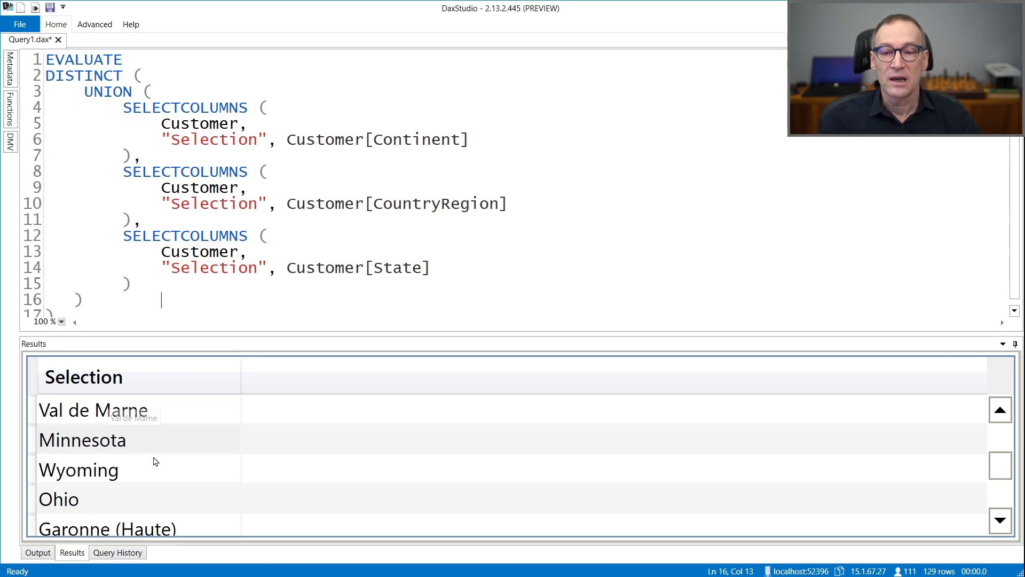
{"action": "left_click", "coordinate": [519, 139]}
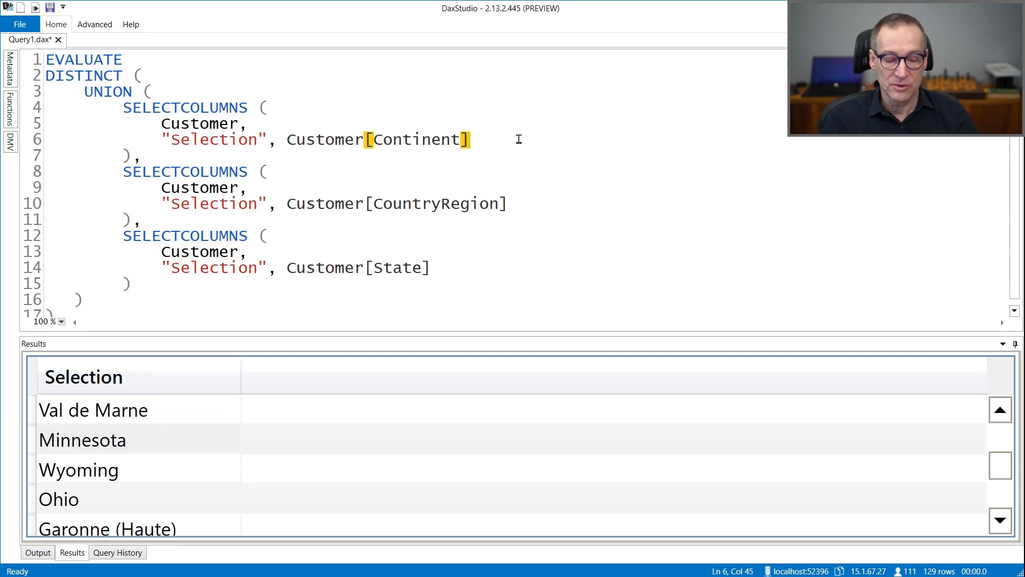
{"action": "type", "text": ","}
{"action": "key", "text": "Return"}
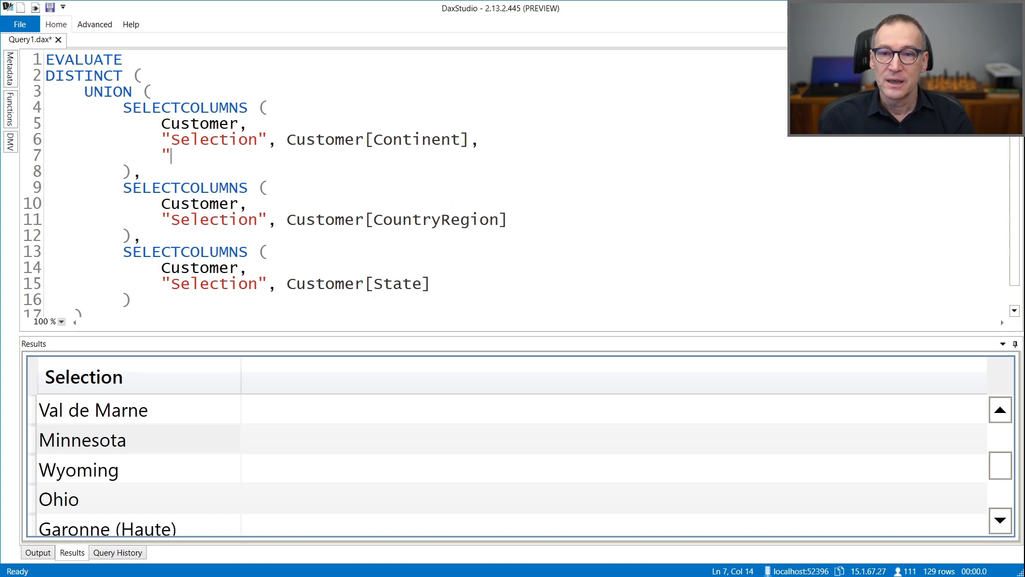
{"action": "type", "text": "\""}
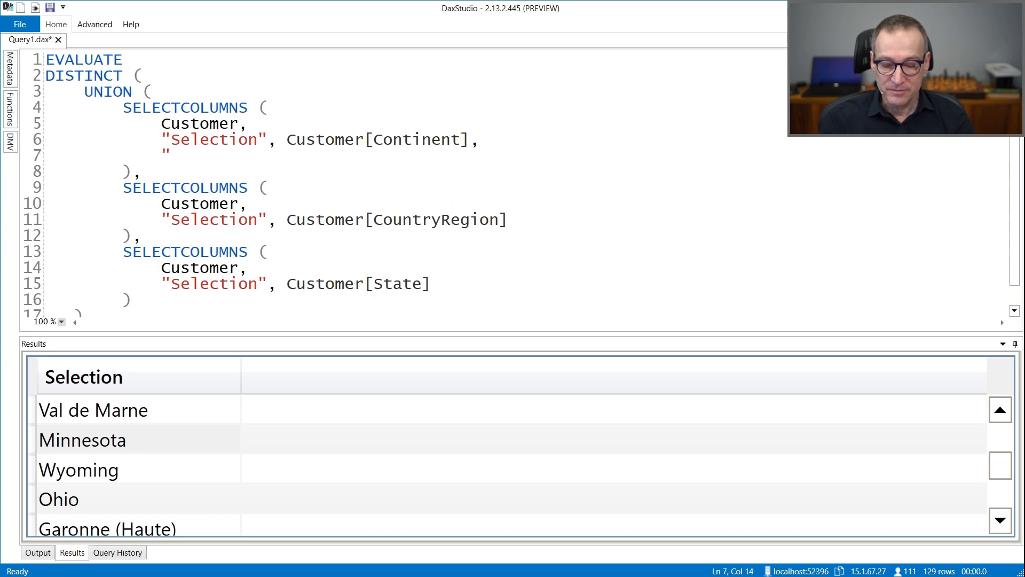
{"action": "type", "text": "CountrySatte"}
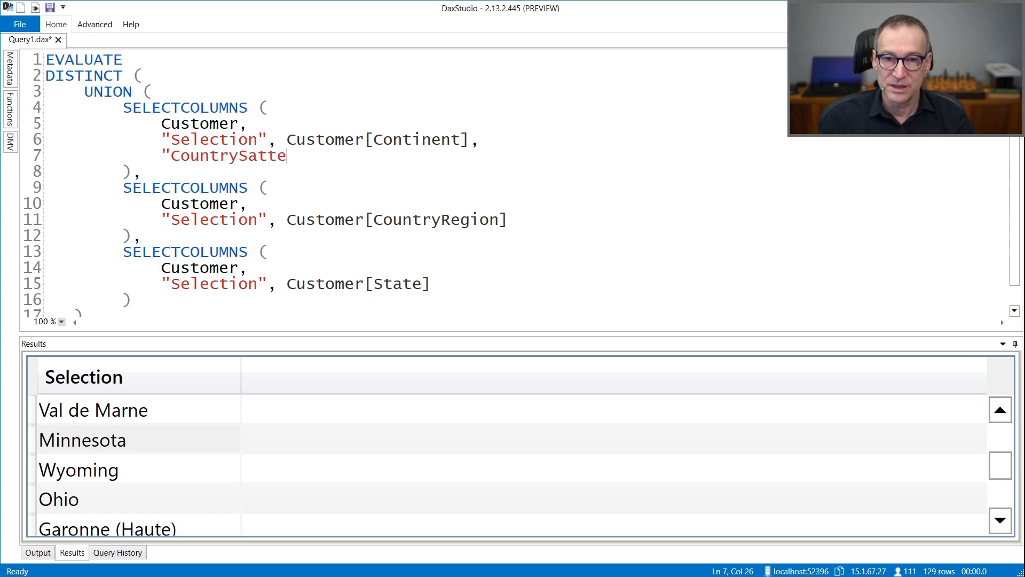
{"action": "key", "text": "BackSpace"}
{"action": "key", "text": "BackSpace"}
{"action": "key", "text": "BackSpace"}
{"action": "key", "text": "BackSpace"}
{"action": "type", "text": "tate\""}
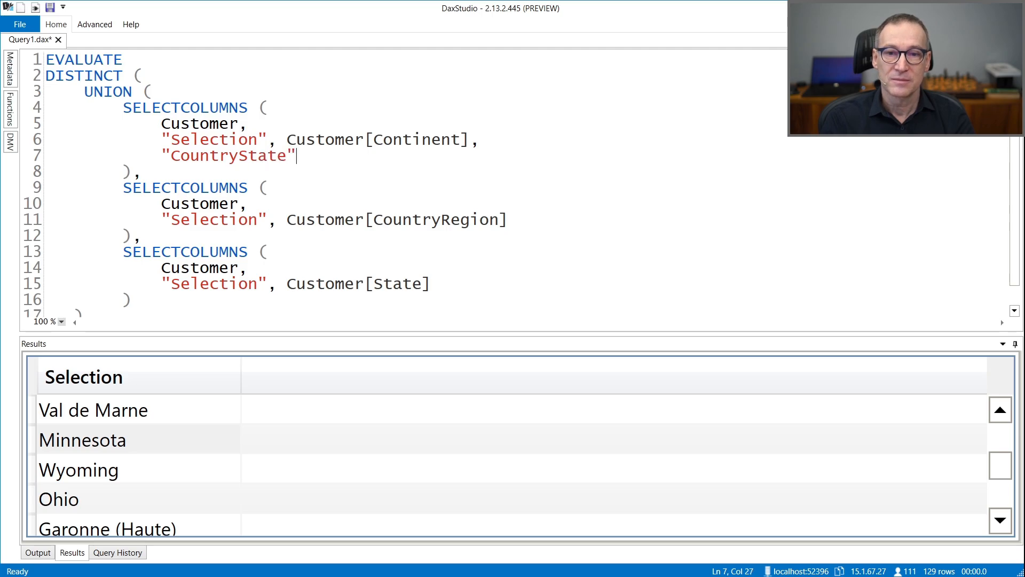
{"action": "type", "text": ", Customer["}
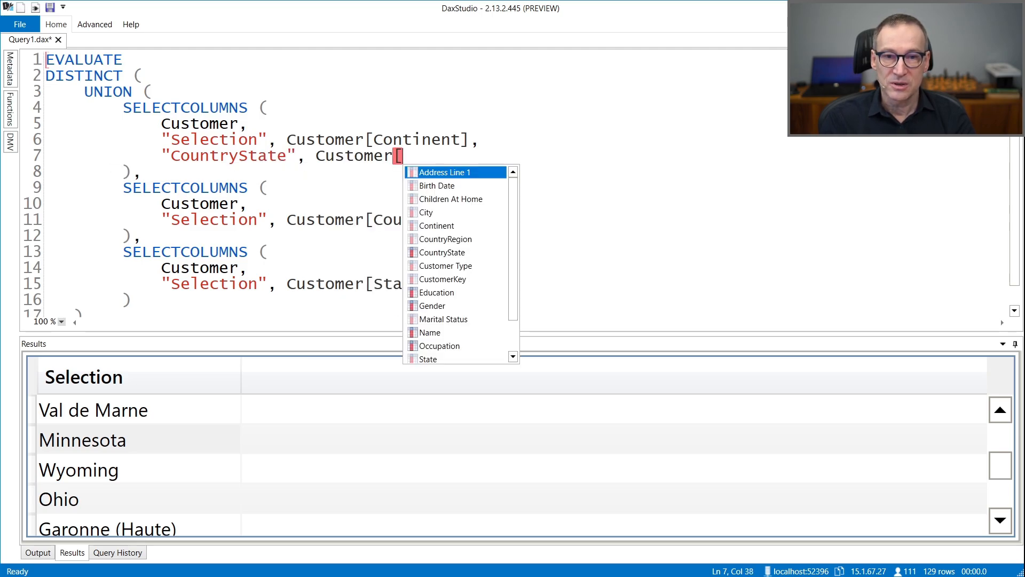
{"action": "type", "text": "Coun"}
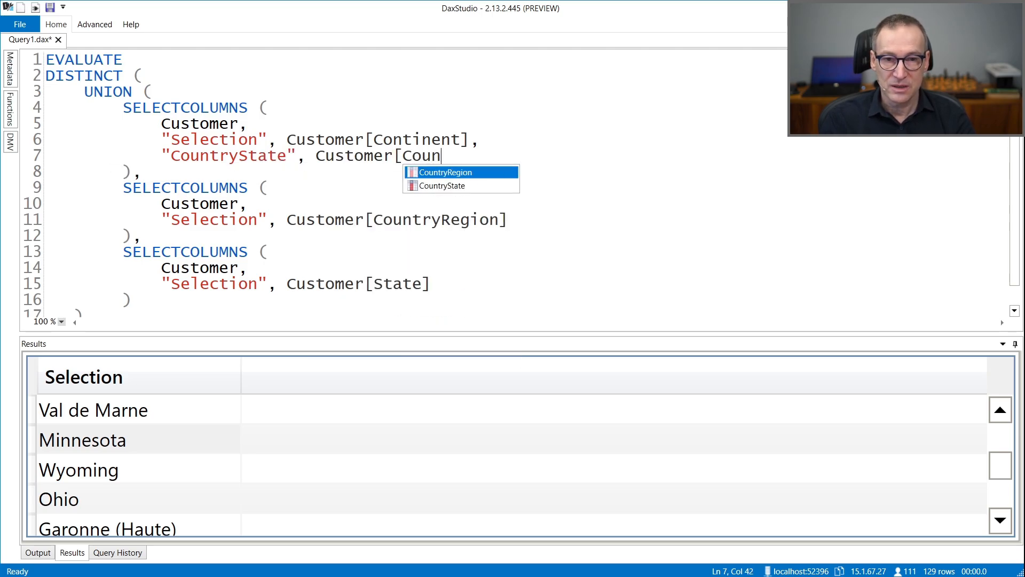
{"action": "key", "text": "Down"}
{"action": "key", "text": "Tab"}
Copy the "CountryState", Customer[CountryState] line into the CountryRegion and State SELECTCOLUMNS blocks.
{"action": "key", "text": "shift+Home"}
{"action": "key", "text": "shift+Home"}
{"action": "key", "text": "Menu"}
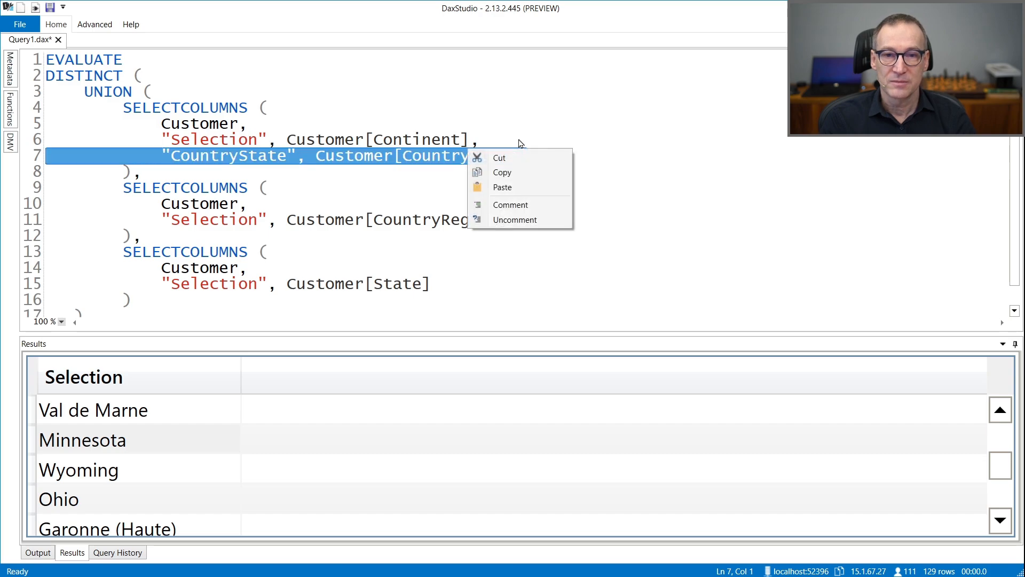
{"action": "key", "text": "Escape"}
{"action": "key", "text": "Up"}
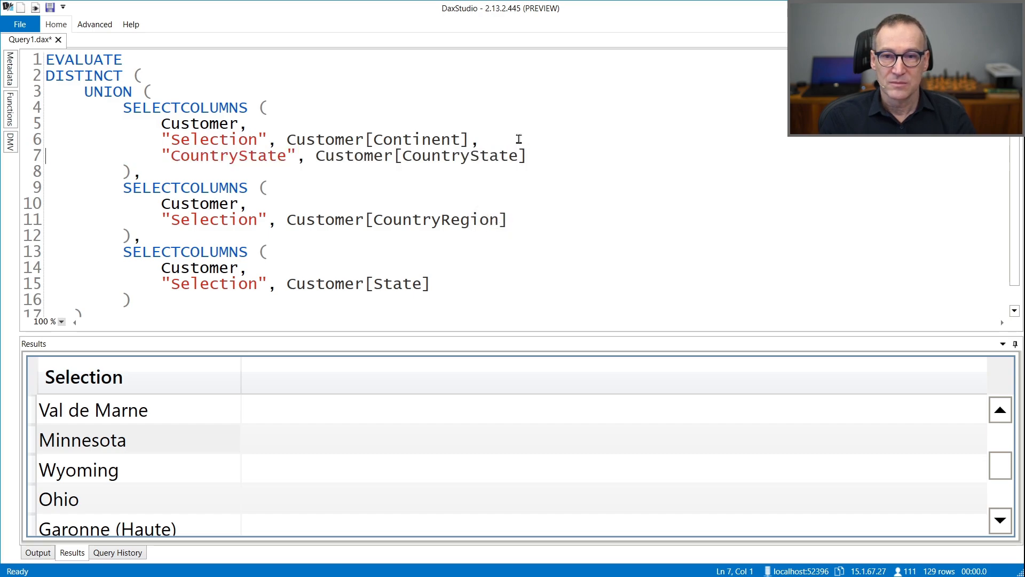
{"action": "key", "text": "shift+Down"}
{"action": "key", "text": "ctrl+c"}
{"action": "key", "text": "Down"}
{"action": "key", "text": "Down"}
{"action": "key", "text": "Down"}
{"action": "key", "text": "ctrl+v"}
{"action": "key", "text": "Down"}
{"action": "key", "text": "Down"}
{"action": "key", "text": "Down"}
{"action": "key", "text": "Down"}
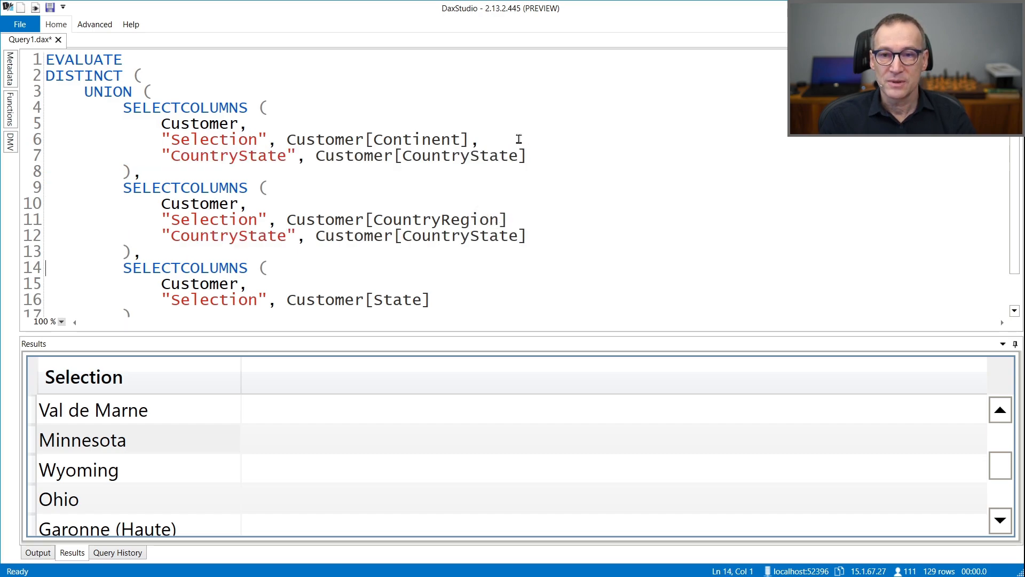
{"action": "key", "text": "ctrl+v"}
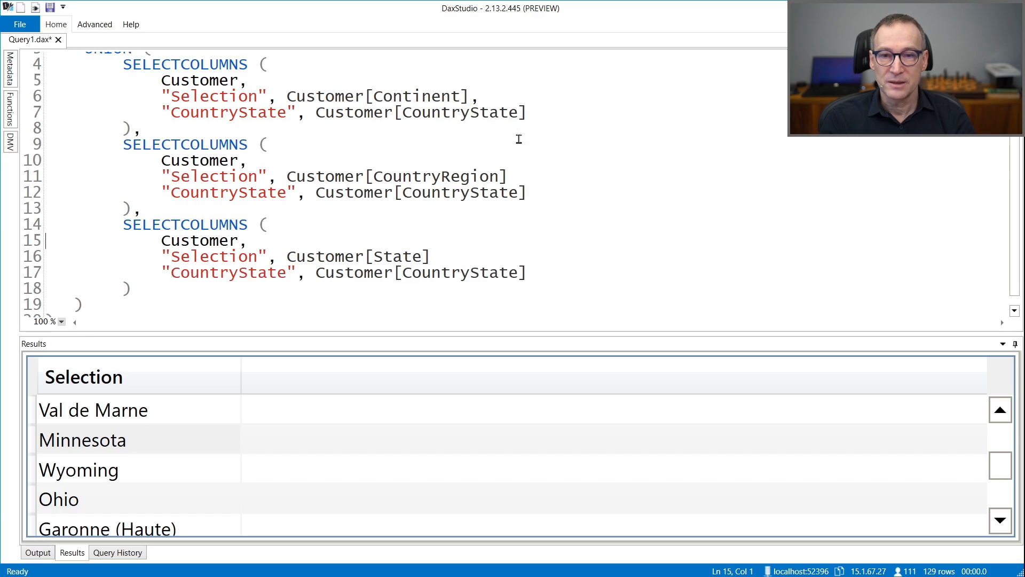
Add the missing commas after Customer[CountryRegion] and Customer[State], and run the query.
{"action": "key", "text": "Left"}
{"action": "type", "text": ","}
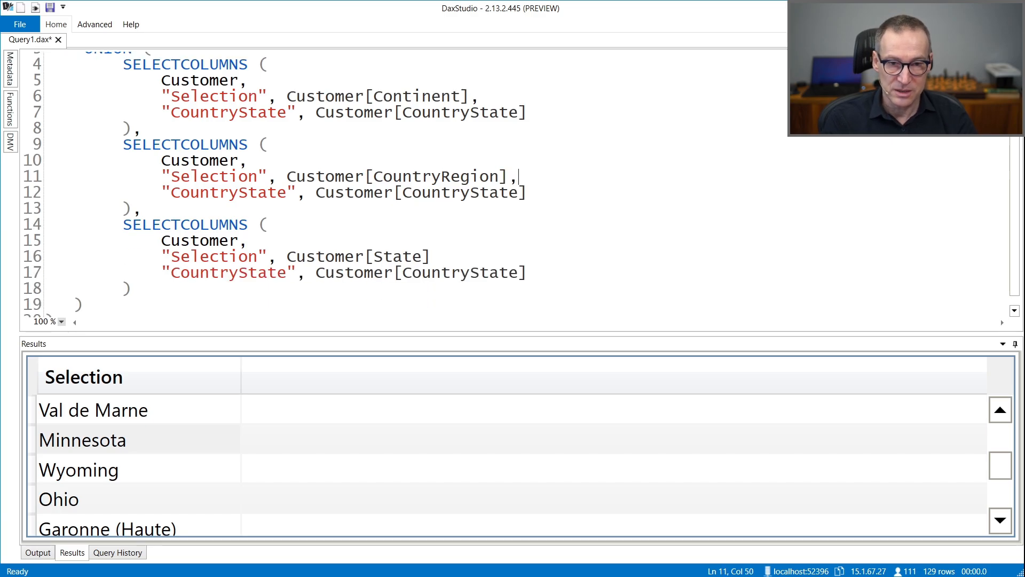
{"action": "key", "text": "Down"}
{"action": "key", "text": "Down"}
{"action": "key", "text": "Down"}
{"action": "key", "text": "Down"}
{"action": "key", "text": "Down"}
{"action": "type", "text": ","}
{"action": "key", "text": "ctrl+Home"}
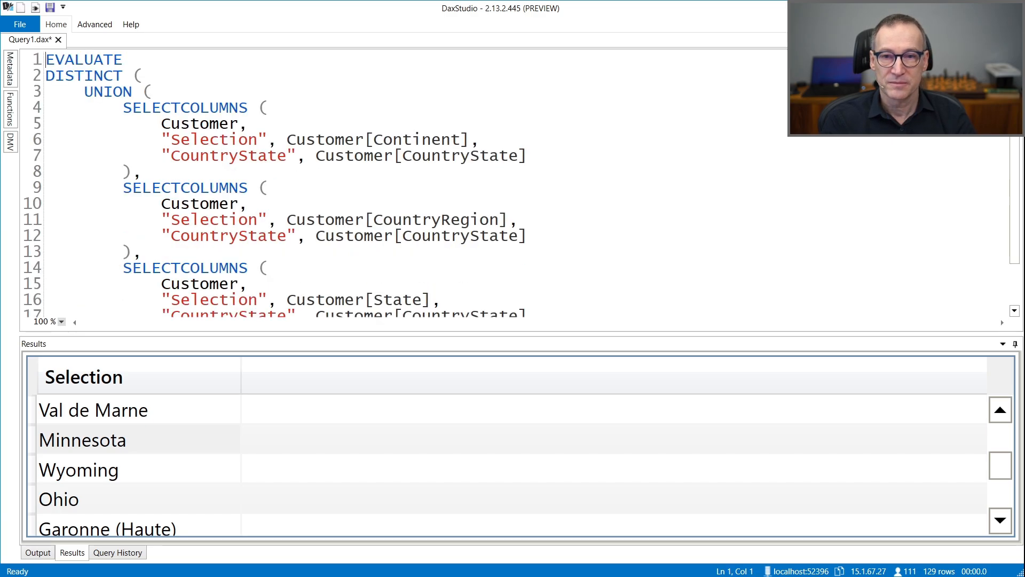
{"action": "key", "text": "F5"}
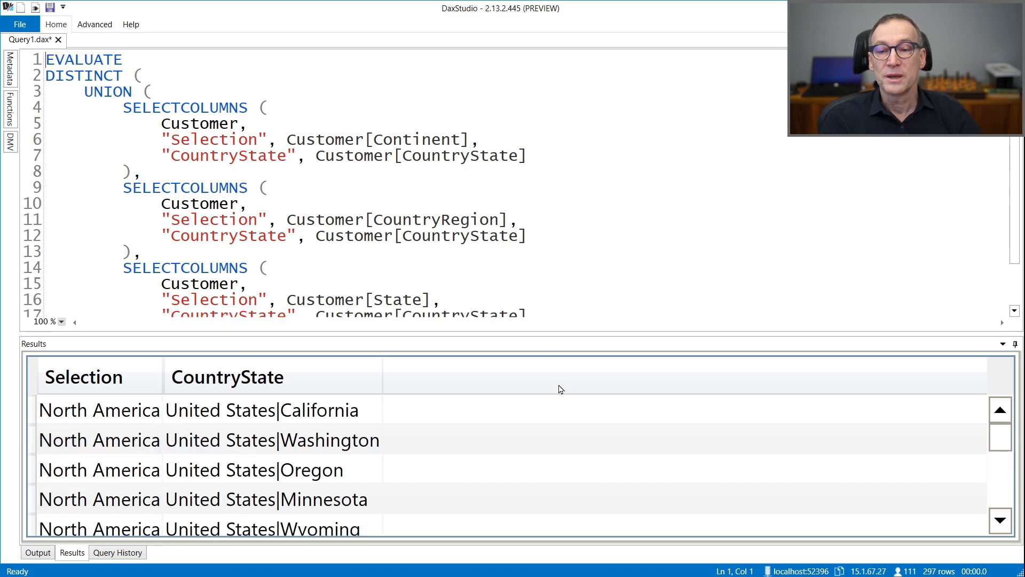
Examine how the Selection values pair with CountryState across the continent and country rows of the query results.
{"action": "left_click", "coordinate": [110, 415]}
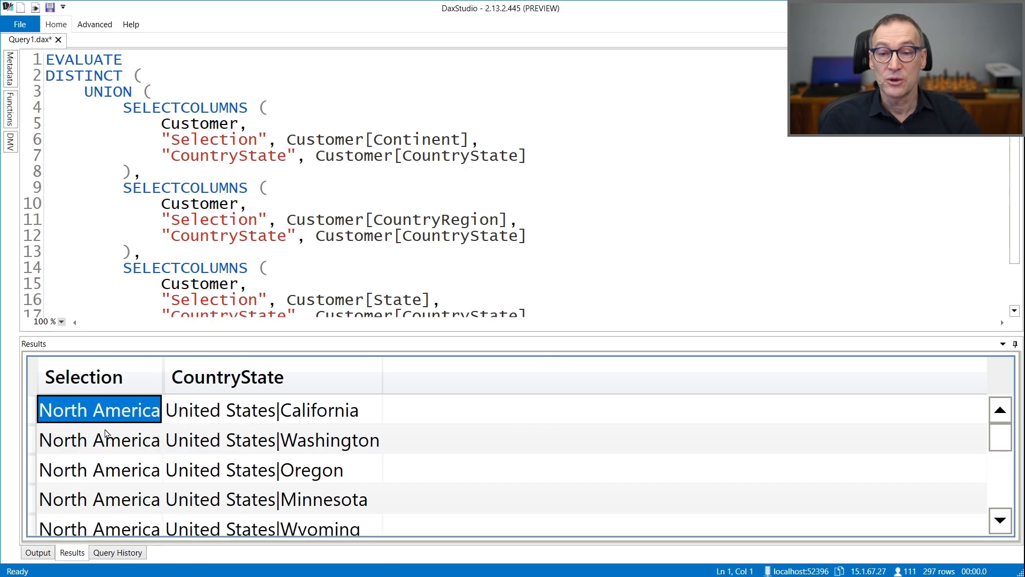
{"action": "left_click", "coordinate": [263, 409]}
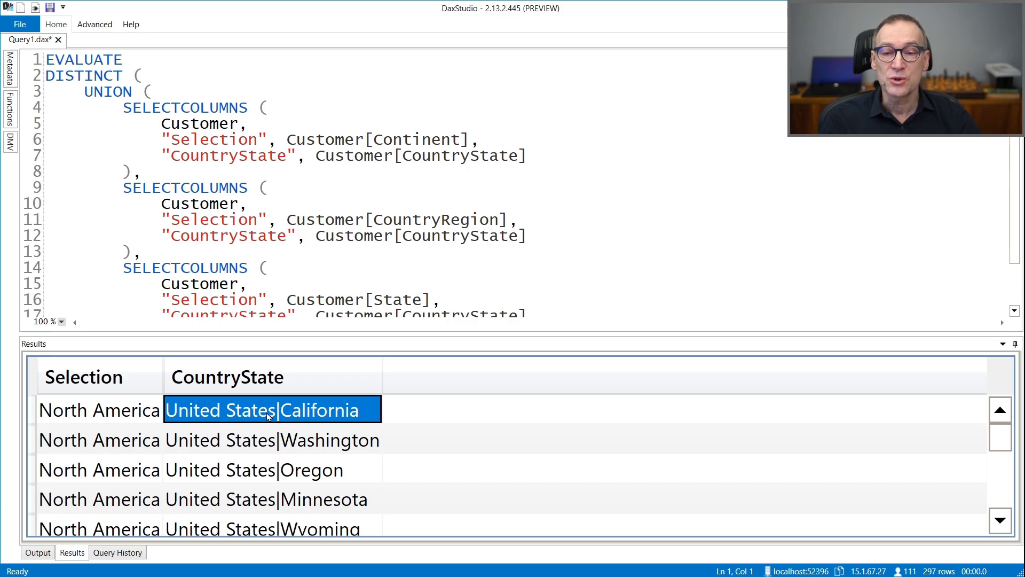
{"action": "scroll", "coordinate": [267, 431], "scroll_direction": "down", "scroll_amount": 20}
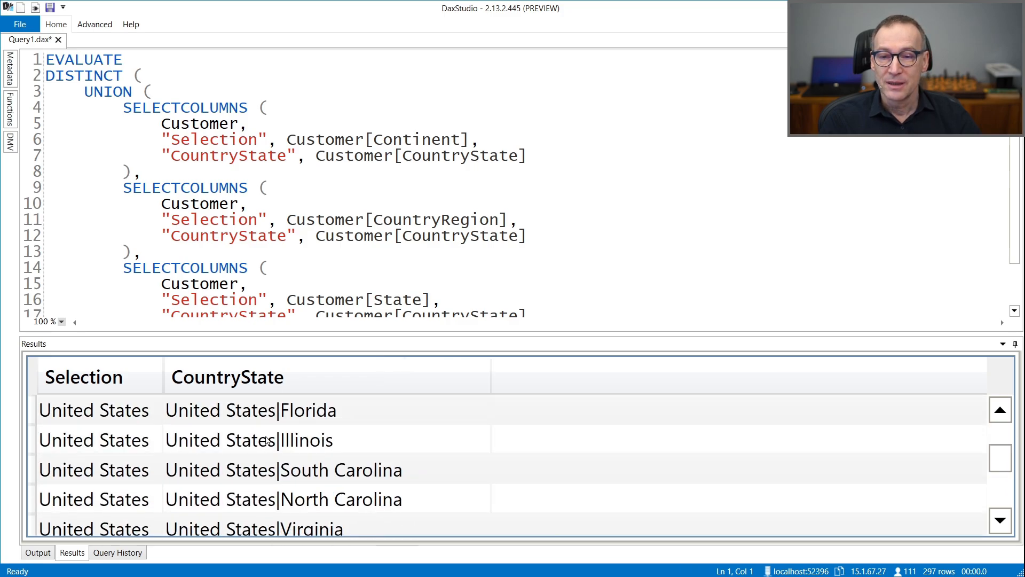
{"action": "scroll", "coordinate": [283, 427], "scroll_direction": "up", "scroll_amount": 5}
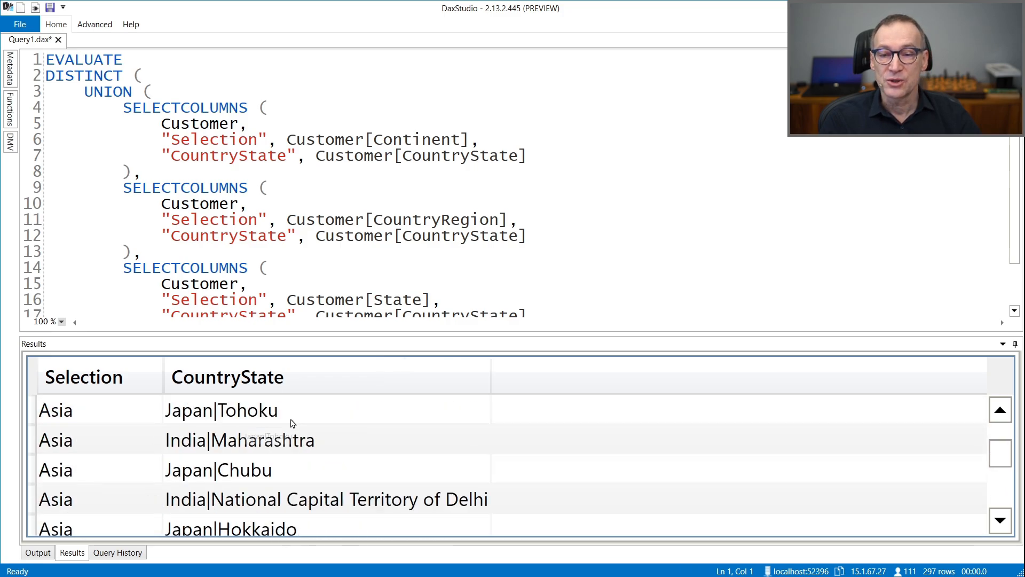
{"action": "scroll", "coordinate": [269, 439], "scroll_direction": "down", "scroll_amount": 2}
{"action": "scroll", "coordinate": [268, 438], "scroll_direction": "up", "scroll_amount": 1}
{"action": "scroll", "coordinate": [269, 439], "scroll_direction": "down", "scroll_amount": 2}
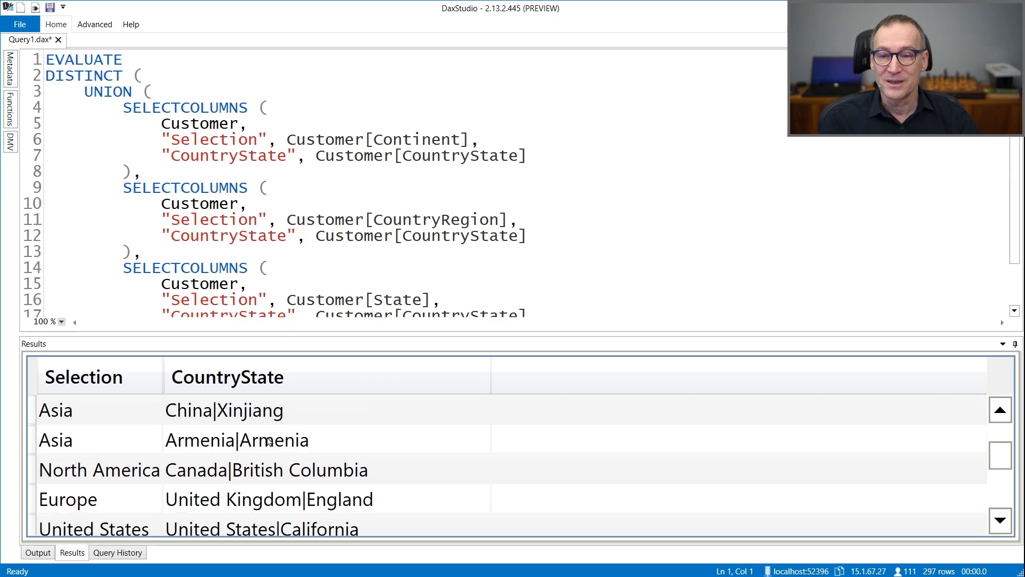
Read further down the query results to compare the country rows' Selection values, such as France, with their CountryState entries.
{"action": "scroll", "coordinate": [236, 427], "scroll_direction": "down", "scroll_amount": 5}
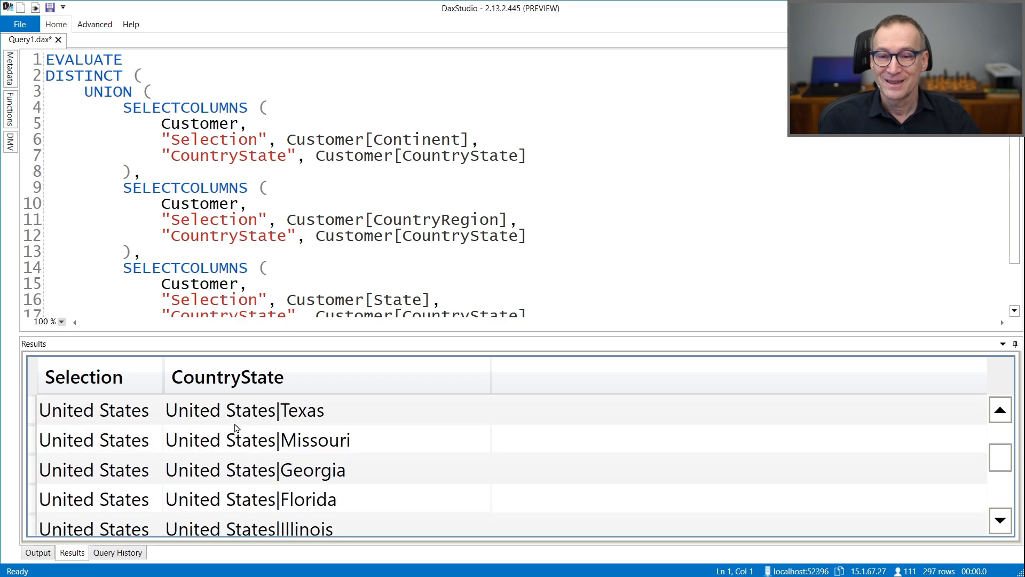
{"action": "scroll", "coordinate": [235, 427], "scroll_direction": "down", "scroll_amount": 3}
{"action": "scroll", "coordinate": [158, 454], "scroll_direction": "down", "scroll_amount": 1}
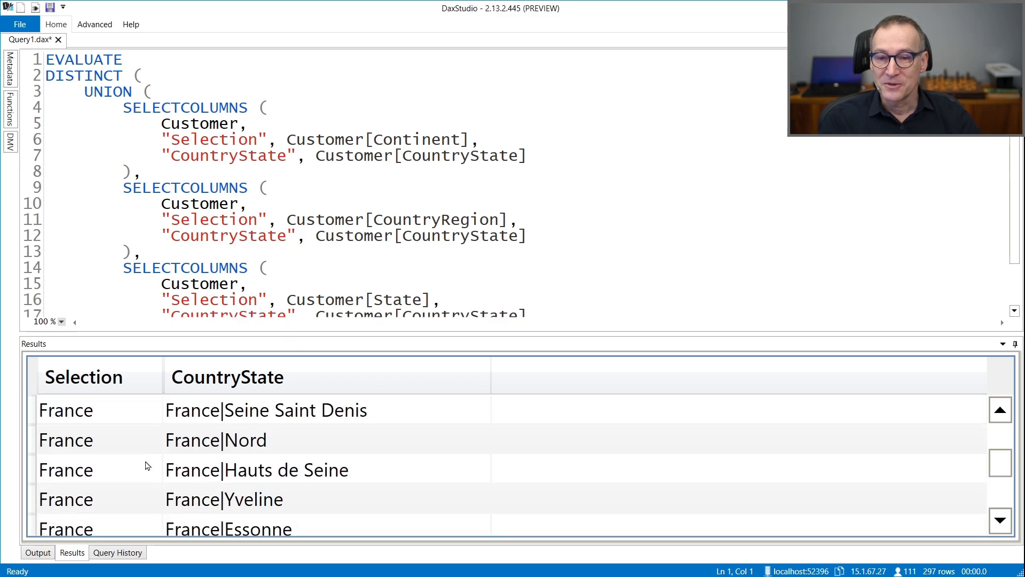
{"action": "left_click", "coordinate": [190, 419]}
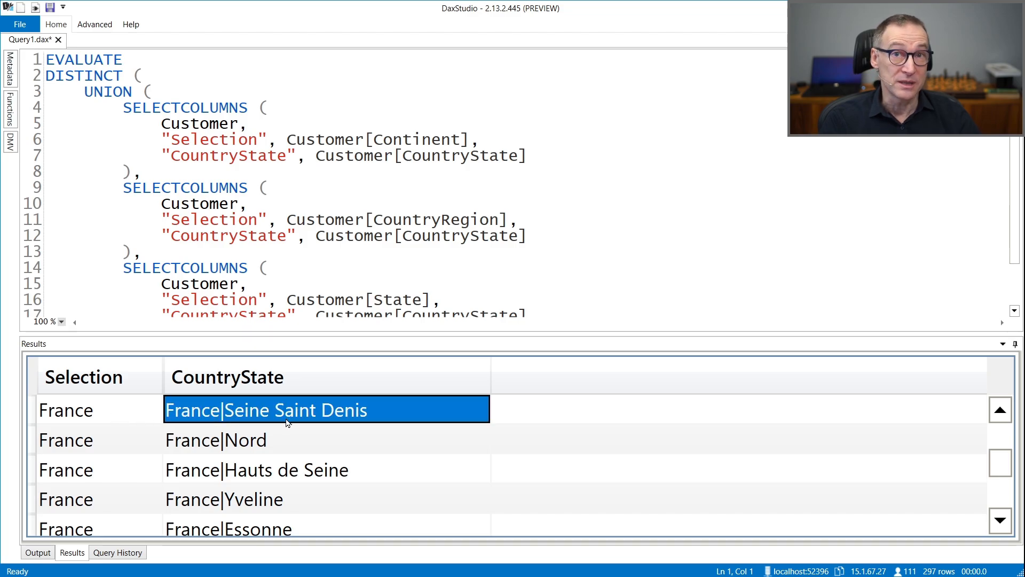
{"action": "scroll", "coordinate": [262, 443], "scroll_direction": "down", "scroll_amount": 8}
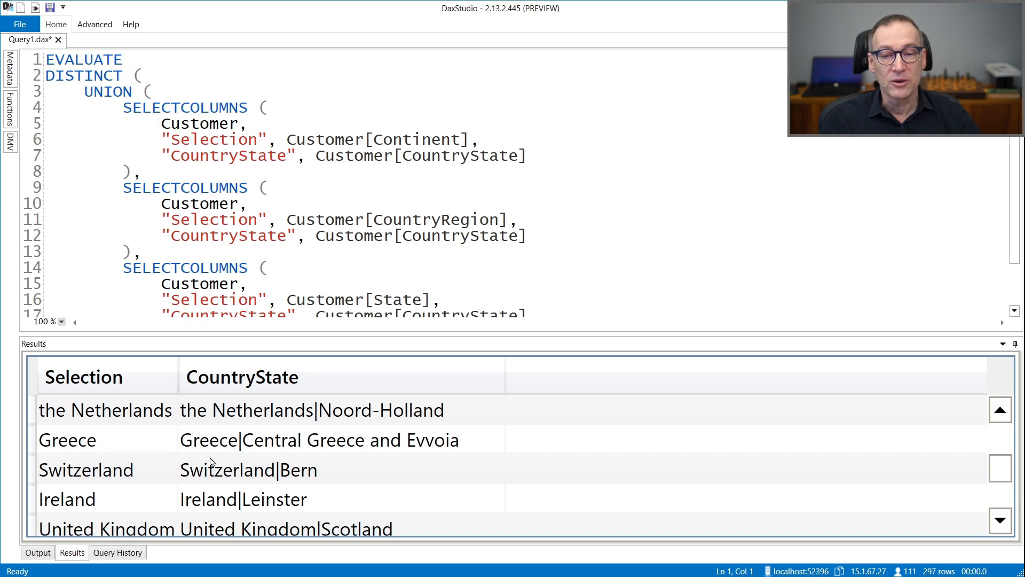
{"action": "scroll", "coordinate": [211, 461], "scroll_direction": "down", "scroll_amount": 3}
{"action": "left_click", "coordinate": [293, 220]}
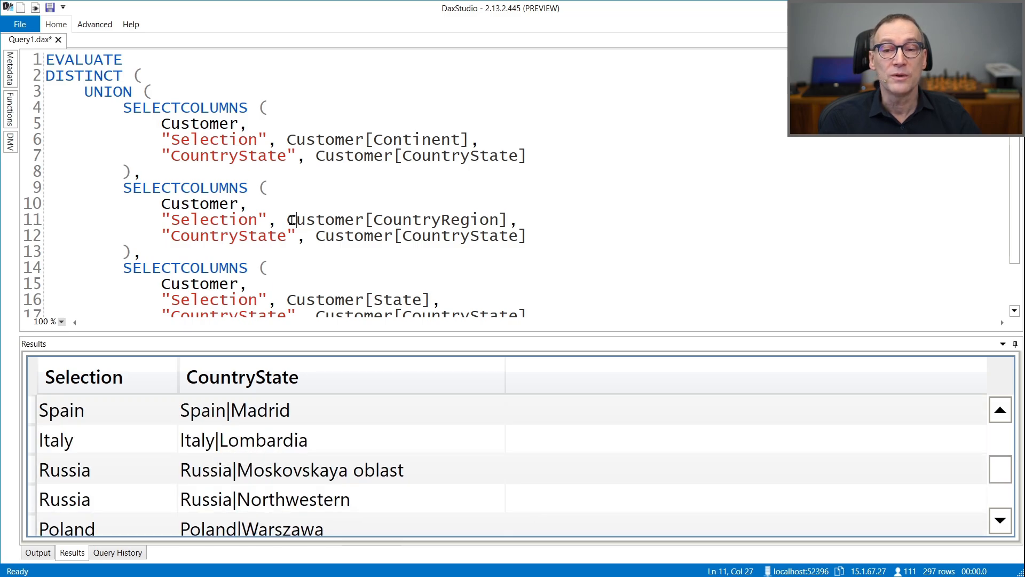
Copy the query's table expression from DISTINCT to the end and open the Slicer table's formula in Power BI Desktop.
{"action": "scroll", "coordinate": [286, 238], "scroll_direction": "down", "scroll_amount": 1}
{"action": "left_click_drag", "start_coordinate": [111, 314], "coordinate": [34, 82]}
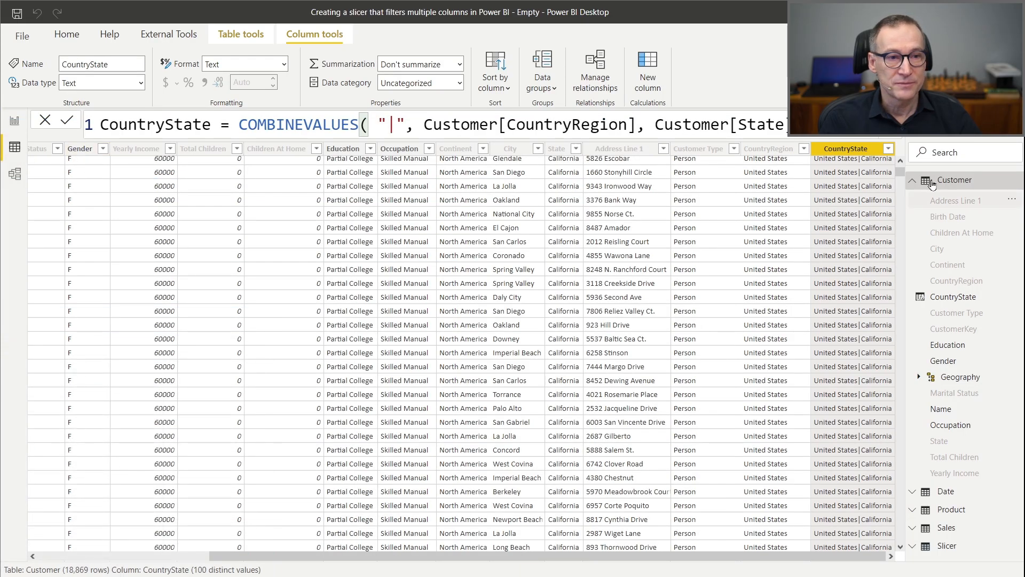
{"action": "left_click", "coordinate": [915, 181]}
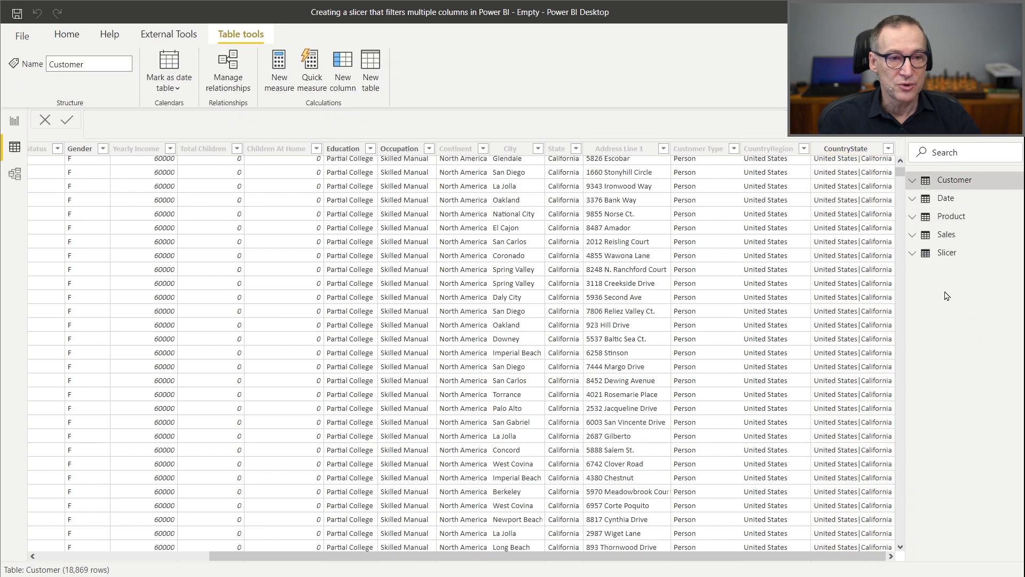
{"action": "left_click", "coordinate": [947, 252]}
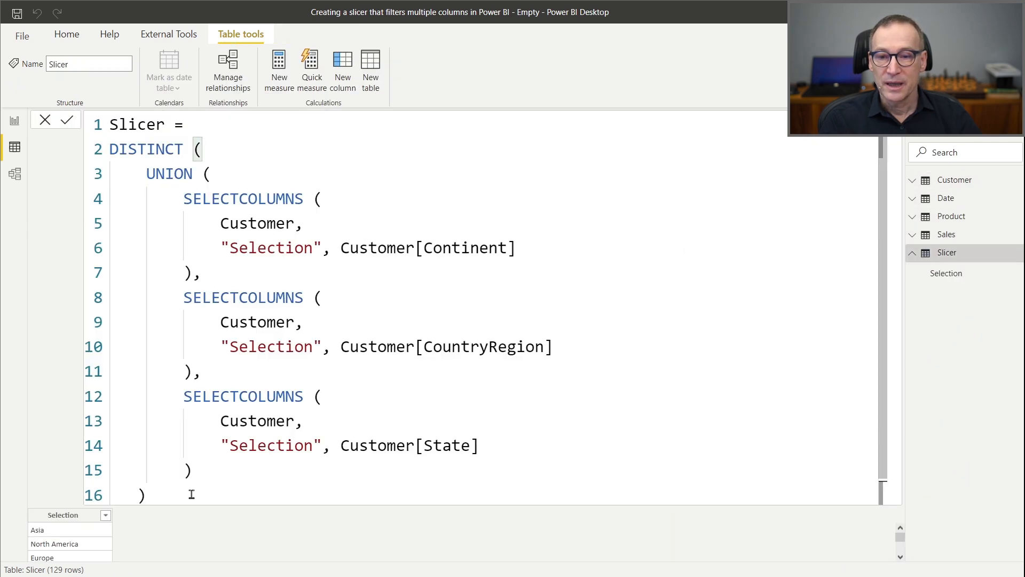
Replace the Slicer table's expression with the copied DISTINCT query containing Selection and CountryState, commit it, and collapse the formula.
{"action": "left_click_drag", "start_coordinate": [191, 494], "coordinate": [105, 128]}
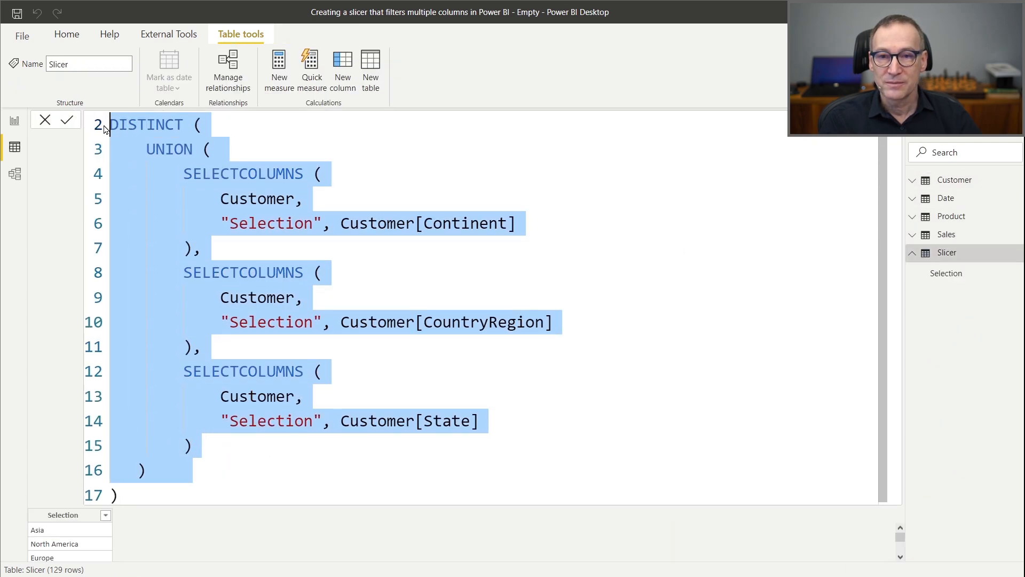
{"action": "key", "text": "Delete"}
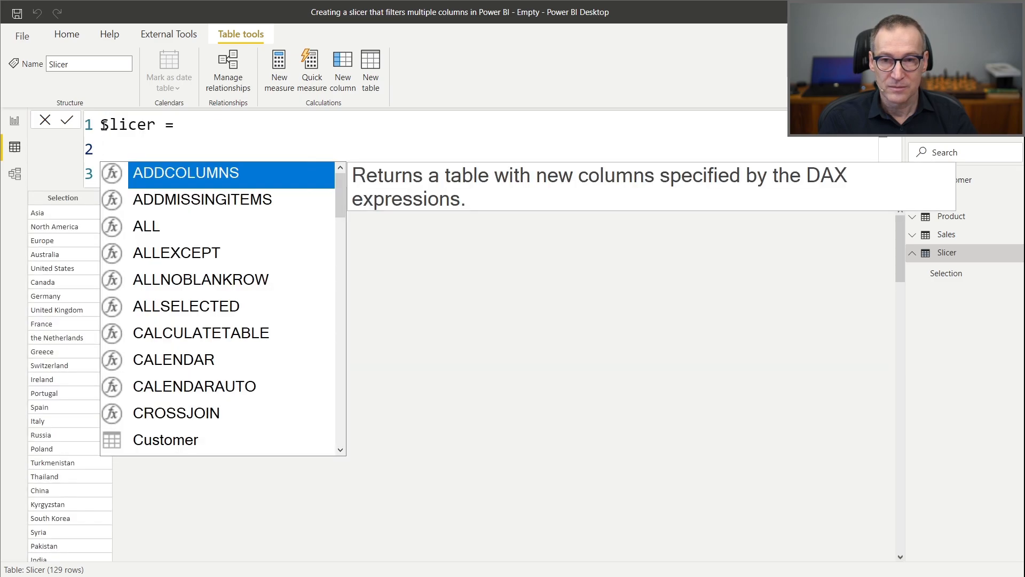
{"action": "key", "text": "shift+Down"}
{"action": "key", "text": "Delete"}
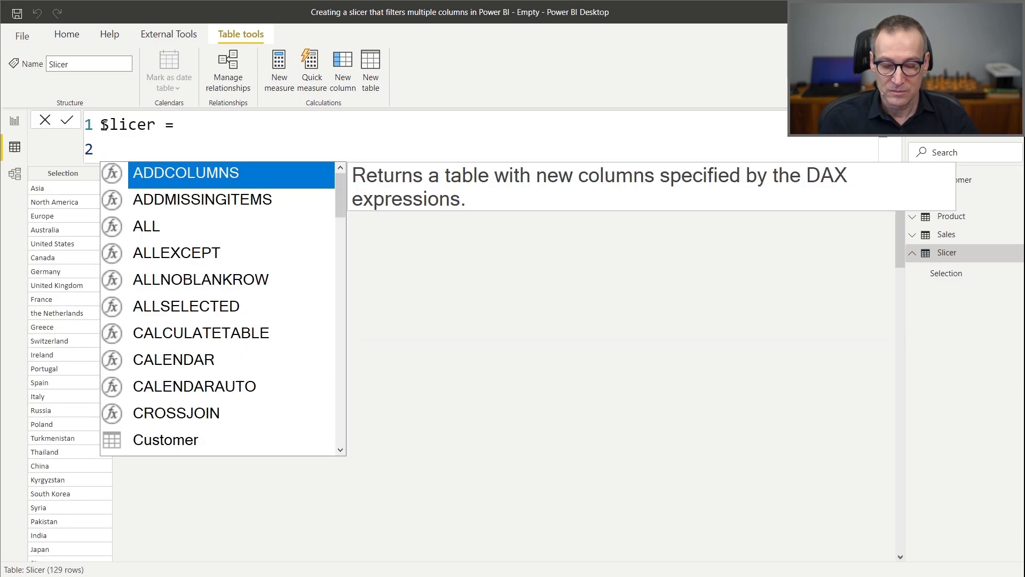
{"action": "key", "text": "ctrl+v"}
{"action": "scroll", "coordinate": [405, 199], "scroll_direction": "up", "scroll_amount": 2}
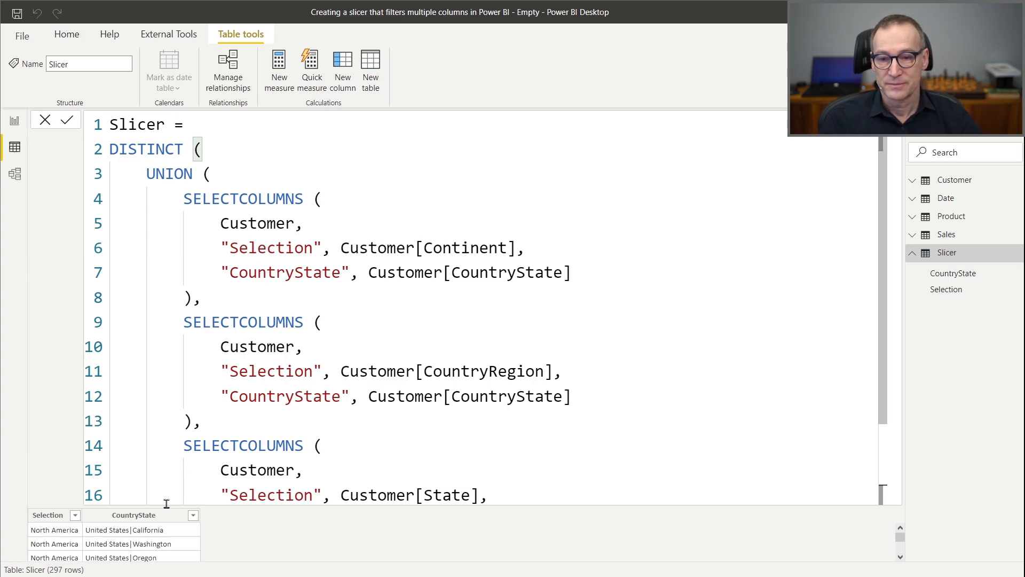
{"action": "left_click", "coordinate": [893, 120]}
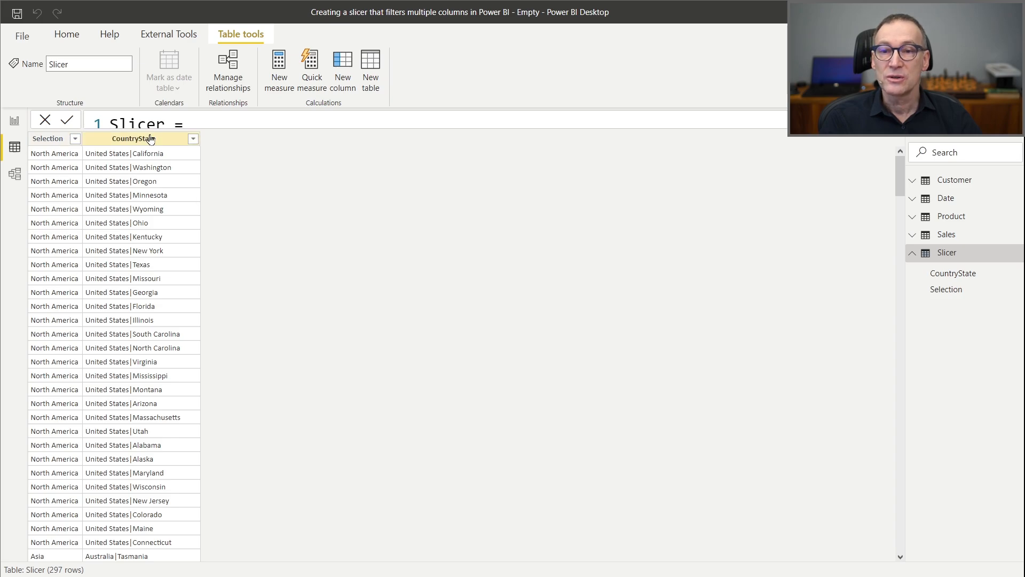
Create a many-to-many relationship between CountryState in Slicer and CountryState in Customer, with cross filter direction Single (Slicer filters Customer).
{"action": "left_click", "coordinate": [14, 120]}
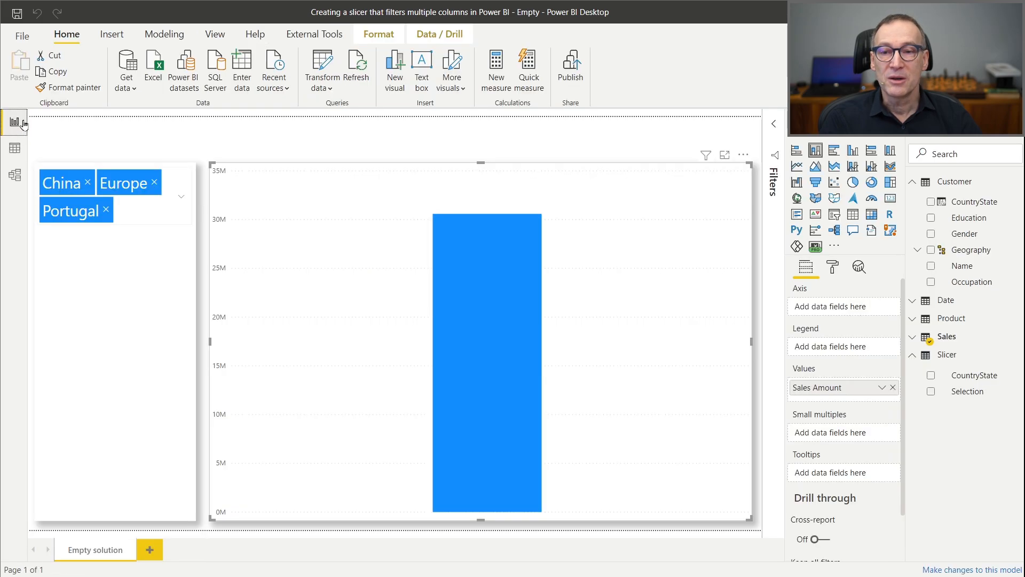
{"action": "left_click", "coordinate": [139, 246]}
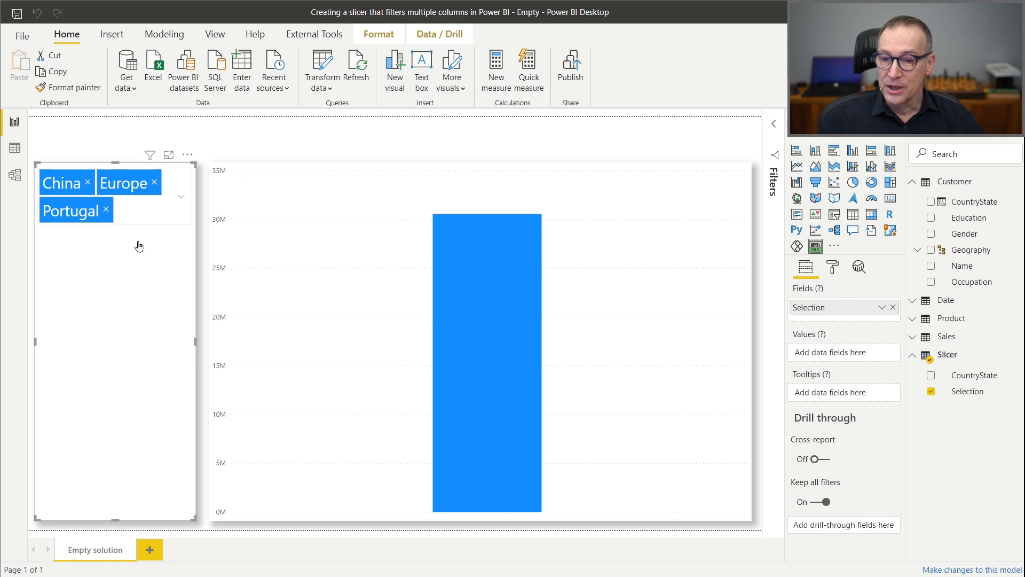
{"action": "left_click", "coordinate": [14, 174]}
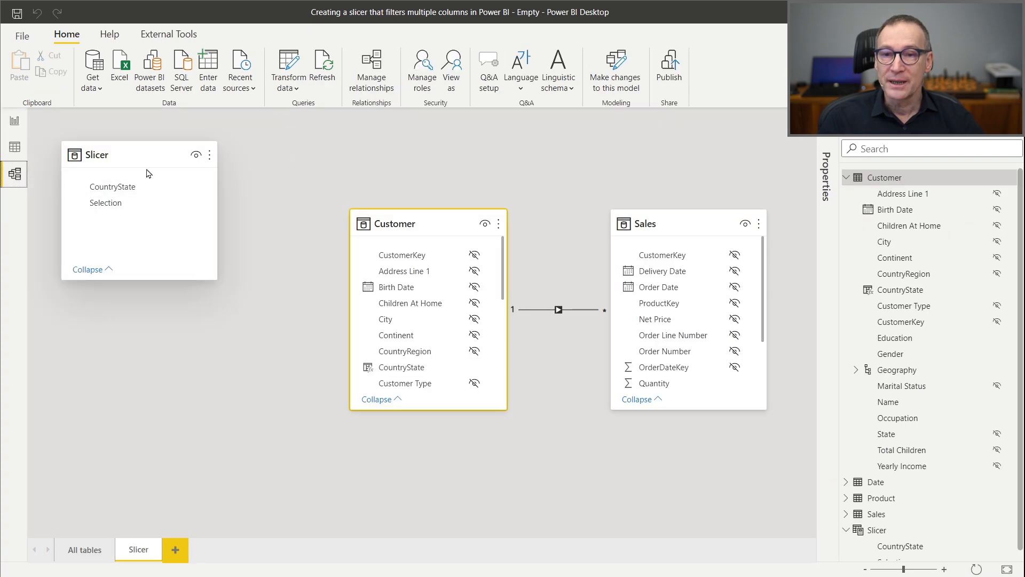
{"action": "left_click", "coordinate": [114, 187]}
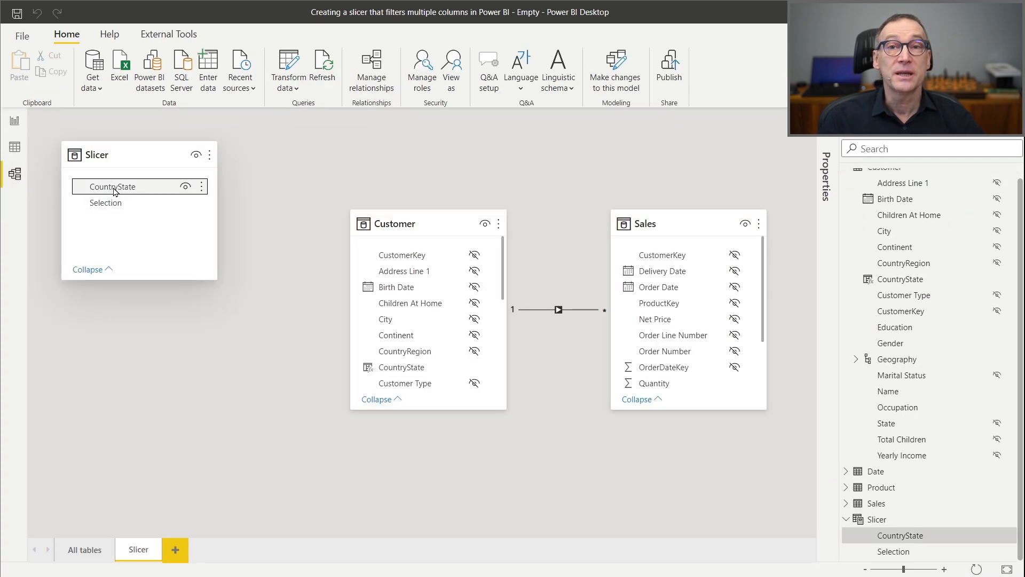
{"action": "left_click", "coordinate": [427, 223]}
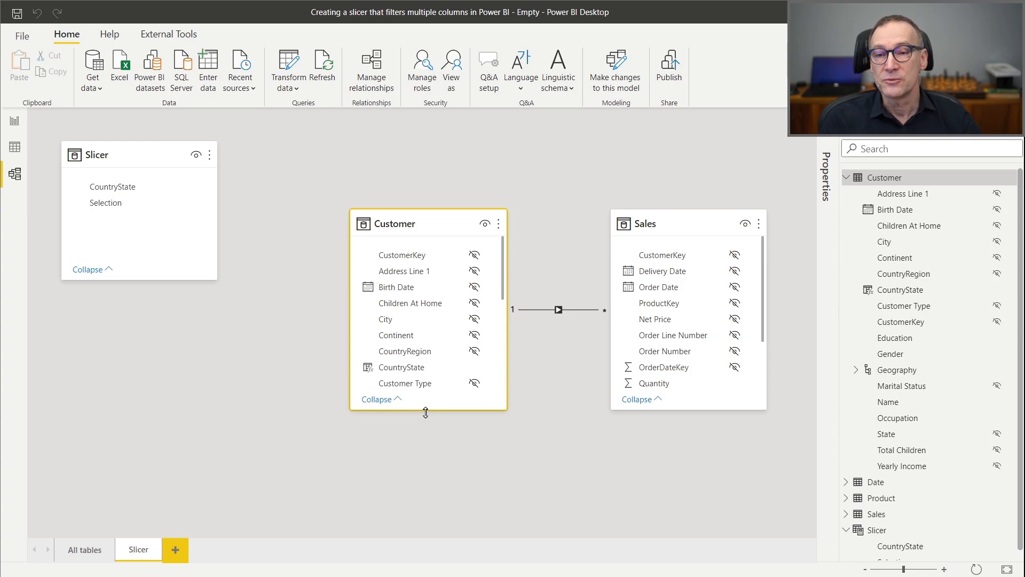
{"action": "scroll", "coordinate": [434, 384], "scroll_direction": "down", "scroll_amount": 3}
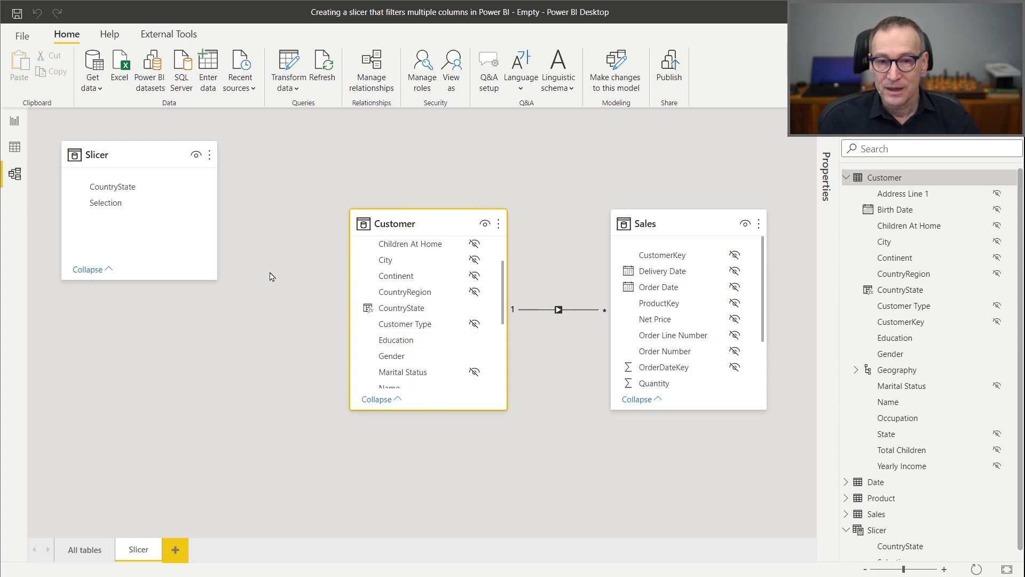
{"action": "left_click_drag", "start_coordinate": [104, 191], "coordinate": [399, 310]}
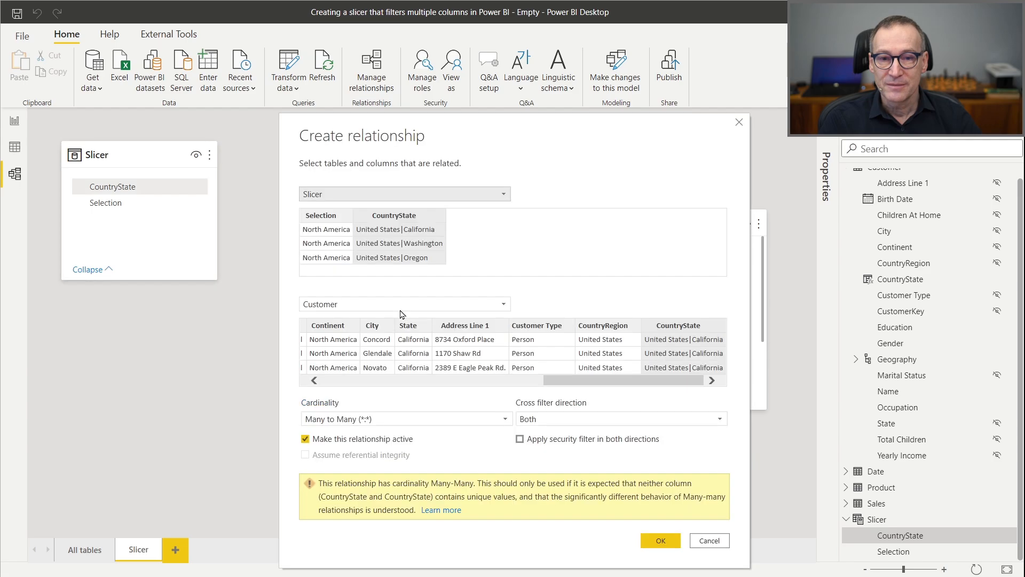
{"action": "left_click_drag", "start_coordinate": [505, 134], "coordinate": [484, 84]}
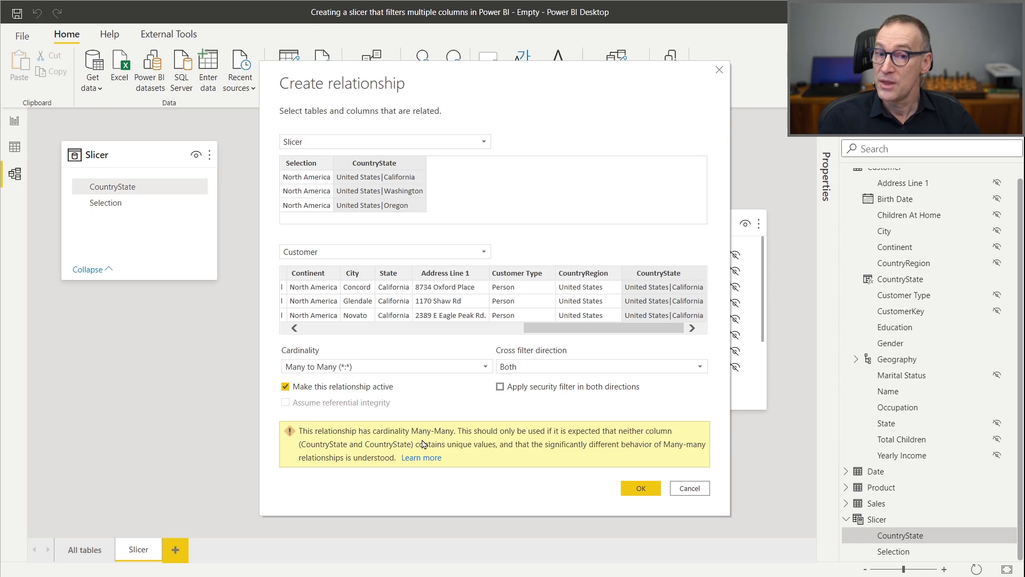
{"action": "left_click", "coordinate": [543, 367]}
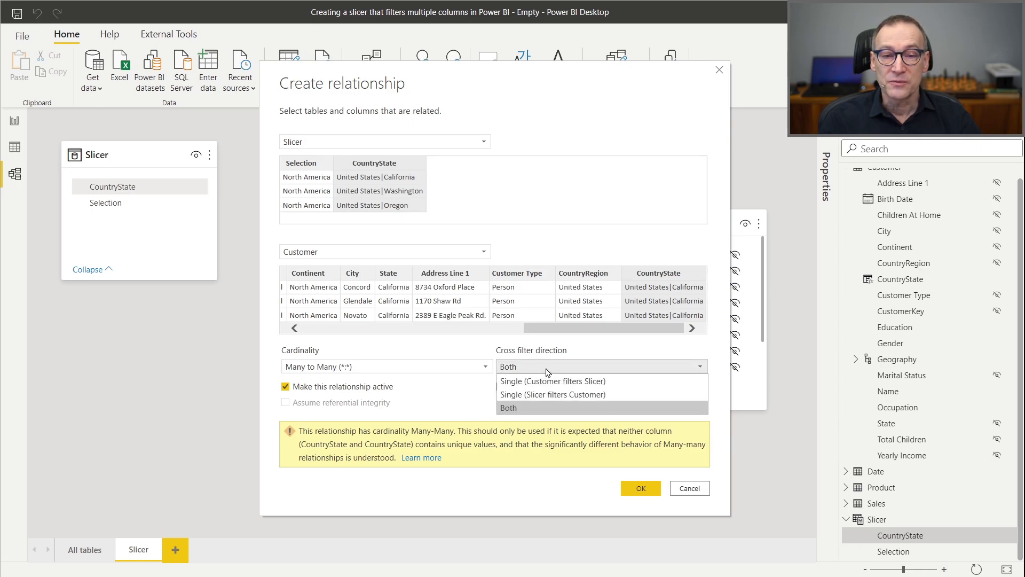
{"action": "left_click", "coordinate": [559, 396]}
{"action": "left_click", "coordinate": [642, 489]}
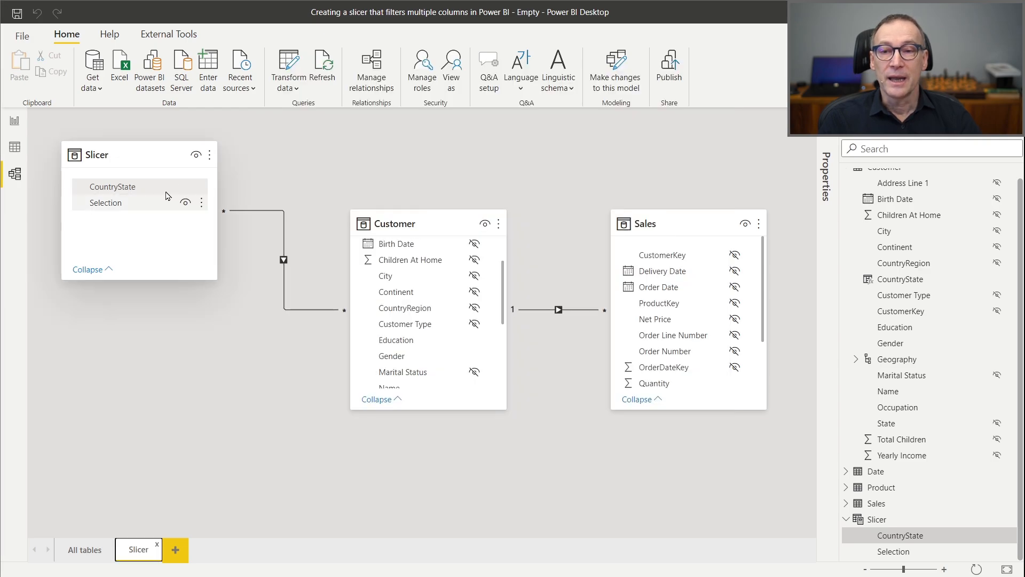
Return to the report and test the slicer by removing Portugal from its selection and adding it back.
{"action": "left_click", "coordinate": [142, 156]}
{"action": "left_click", "coordinate": [359, 218]}
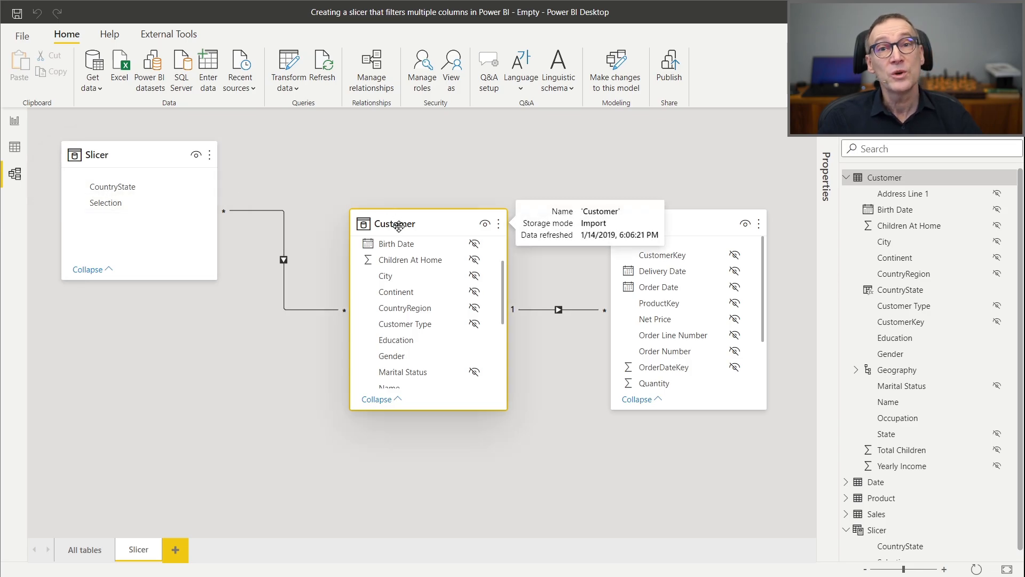
{"action": "left_click", "coordinate": [14, 121]}
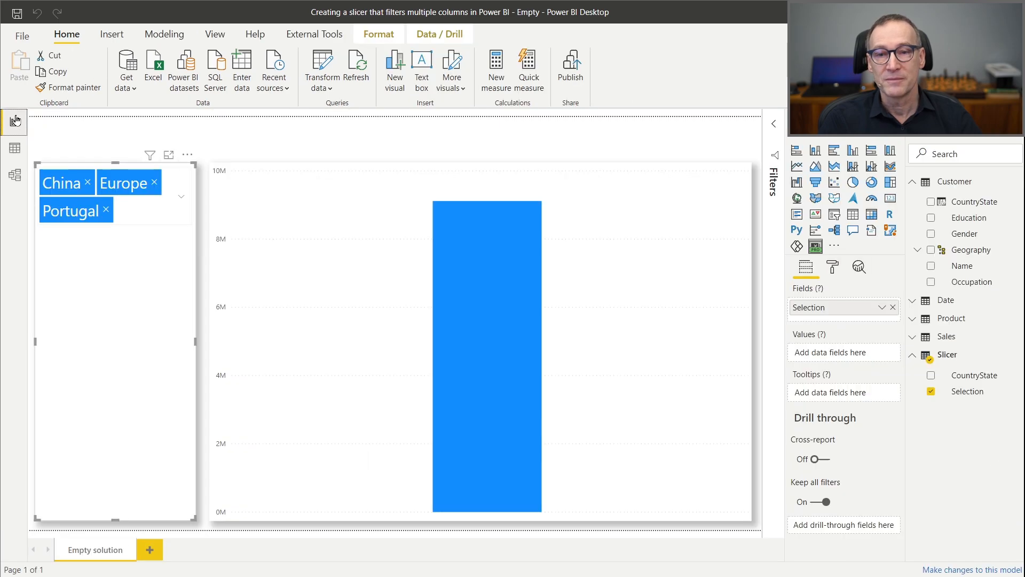
{"action": "left_click", "coordinate": [106, 210]}
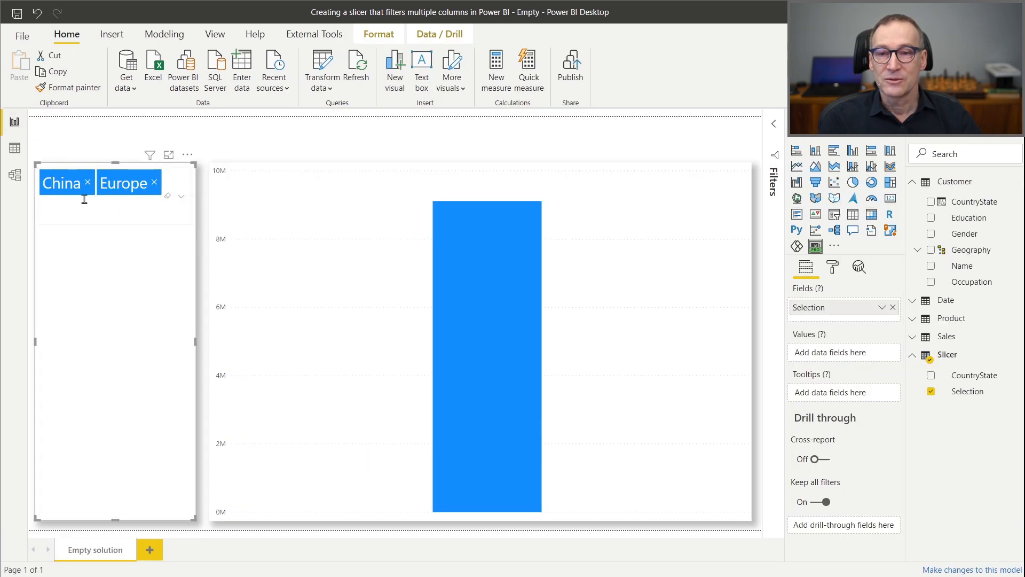
{"action": "type", "text": "portugal"}
{"action": "key", "text": "Return"}
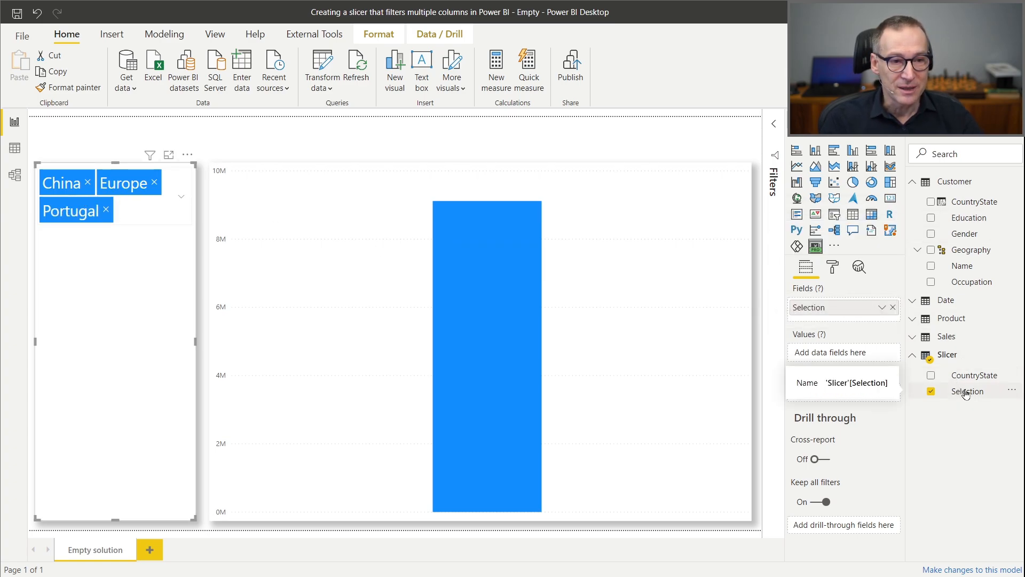
Add the Slicer table's Selection field to the column chart's axis and replace Europe with Colorado in the slicer selection.
{"action": "left_click_drag", "start_coordinate": [966, 394], "coordinate": [639, 409]}
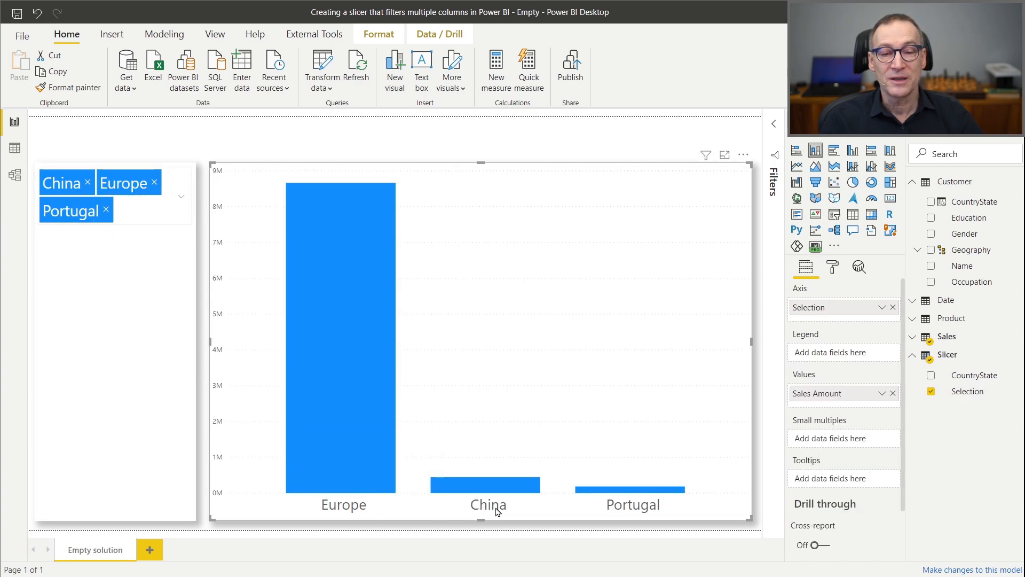
{"action": "left_click", "coordinate": [155, 183]}
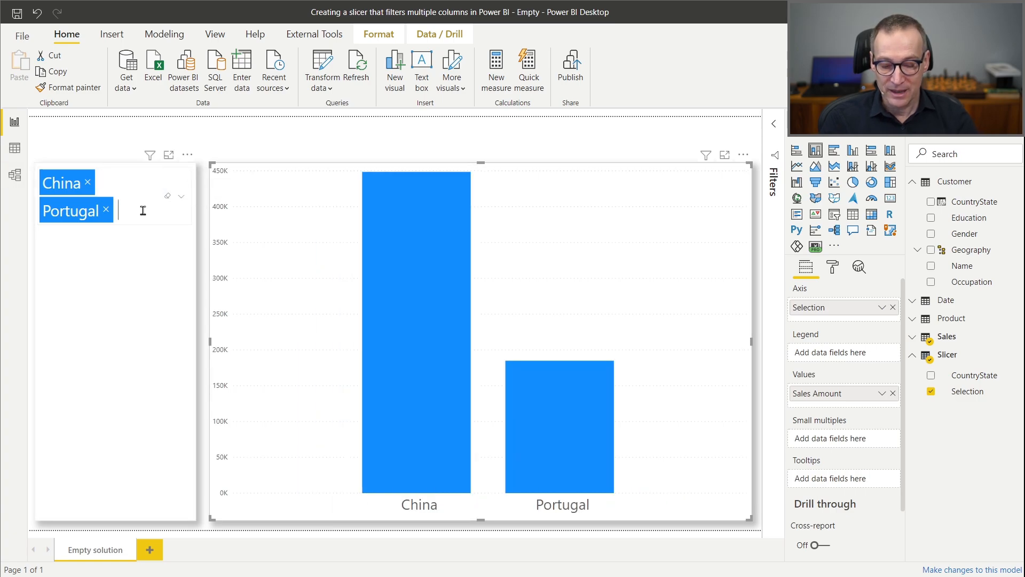
{"action": "type", "text": "color"}
{"action": "key", "text": "Return"}
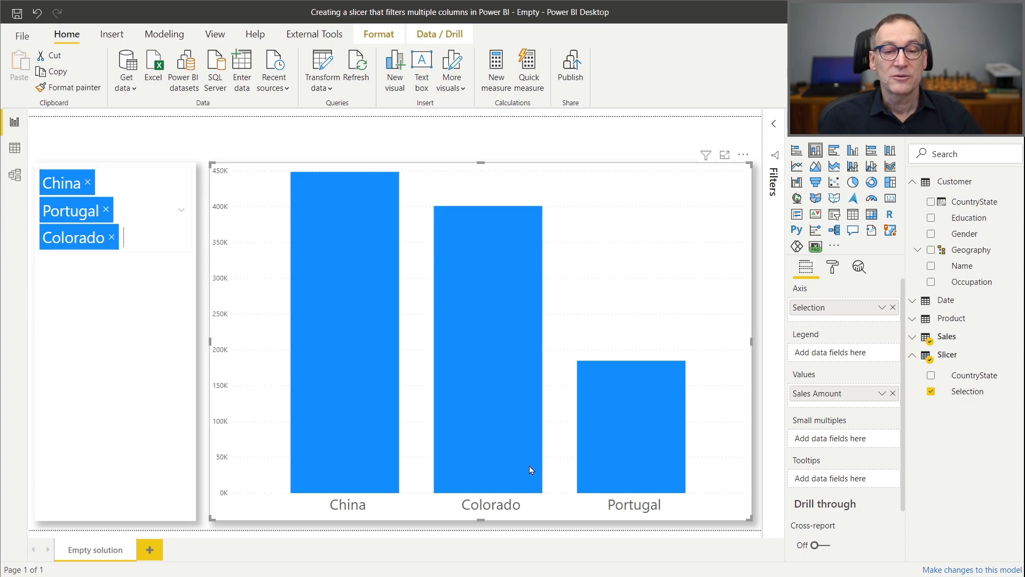
{"action": "mouse_move", "coordinate": [635, 466]}
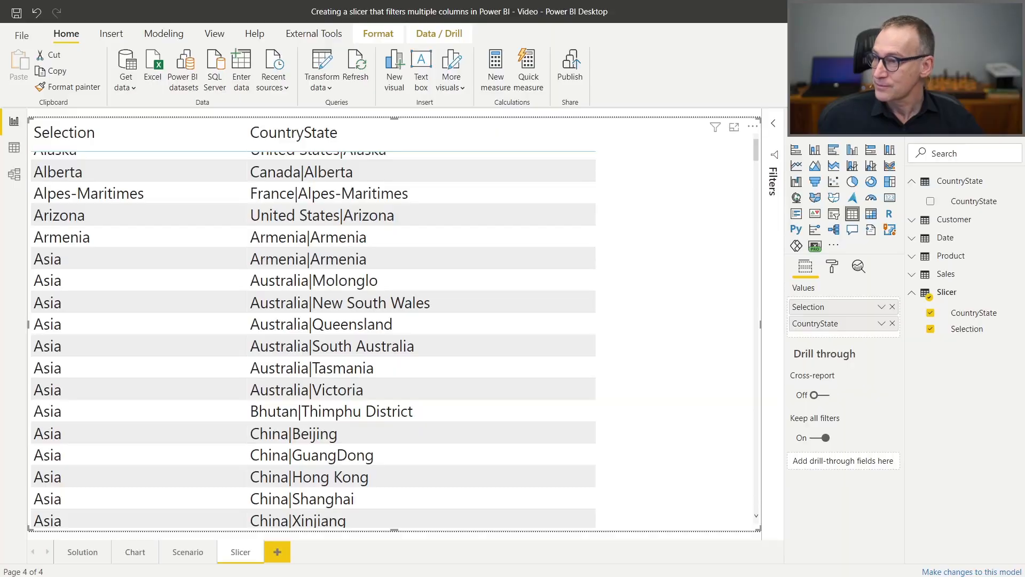
Examine the Video file's model diagram, following the relationships from Slicer through the CountryState table to Customer.
{"action": "left_click", "coordinate": [14, 174]}
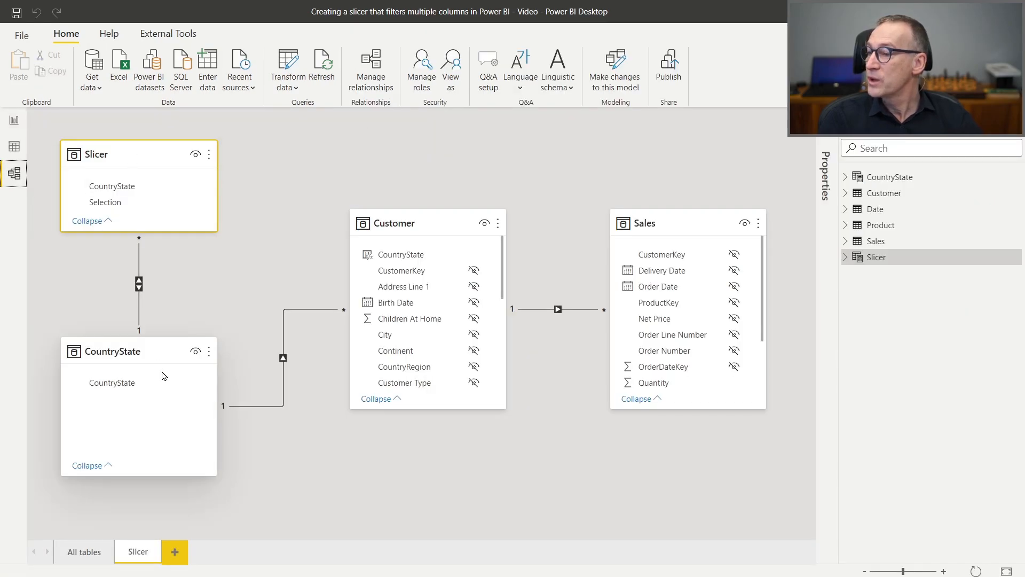
{"action": "left_click", "coordinate": [154, 351]}
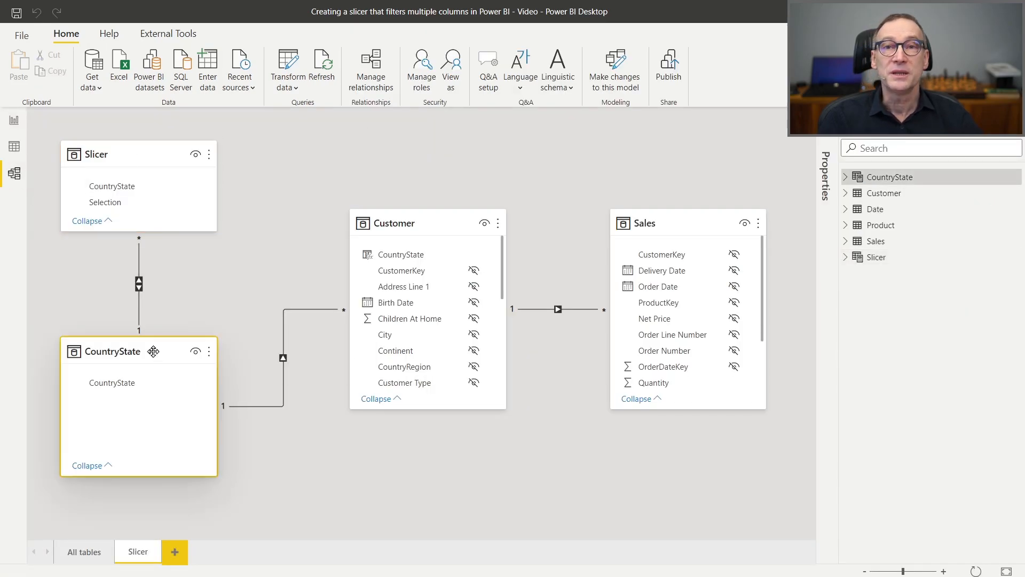
{"action": "left_click", "coordinate": [128, 155]}
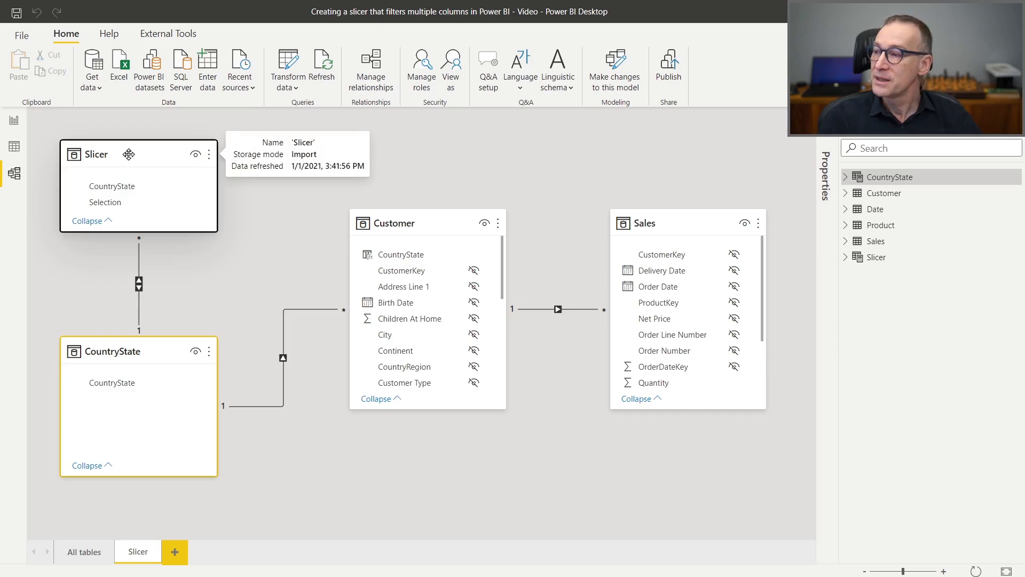
{"action": "left_click", "coordinate": [416, 227]}
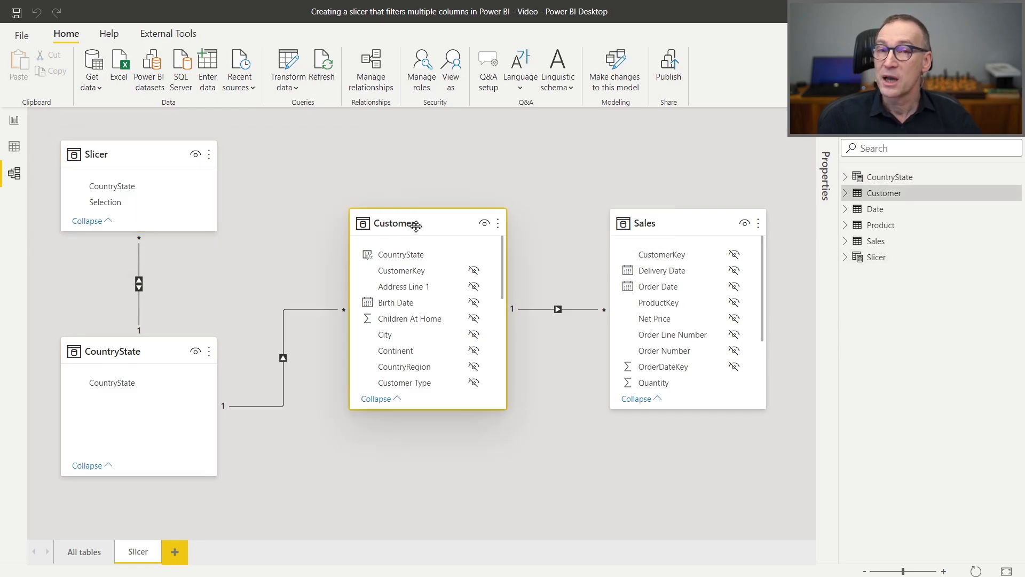
Compare the roles of the Slicer, CountryState and Customer tables in the Video file's model diagram.
{"action": "left_click", "coordinate": [154, 156]}
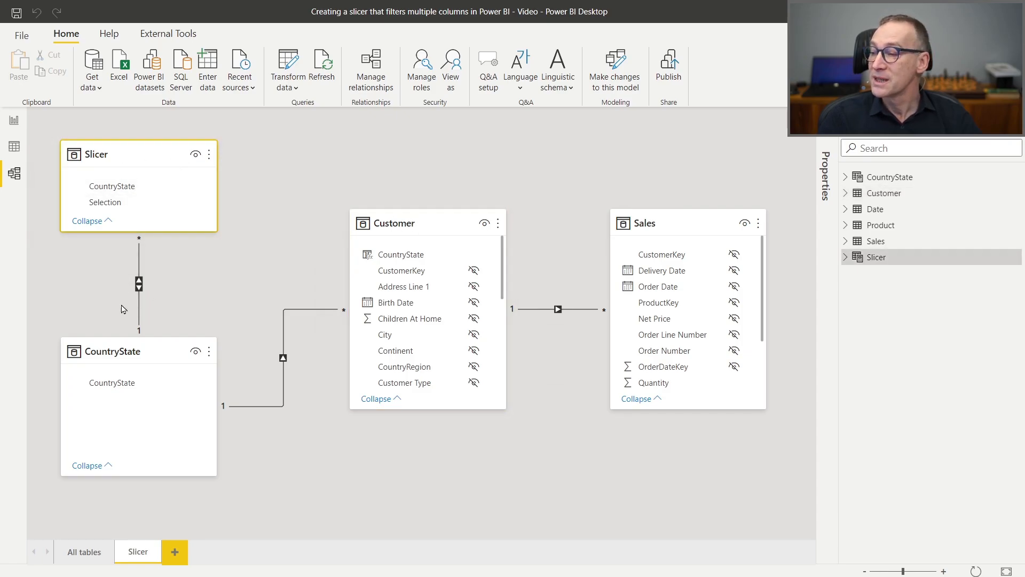
{"action": "left_click", "coordinate": [120, 346]}
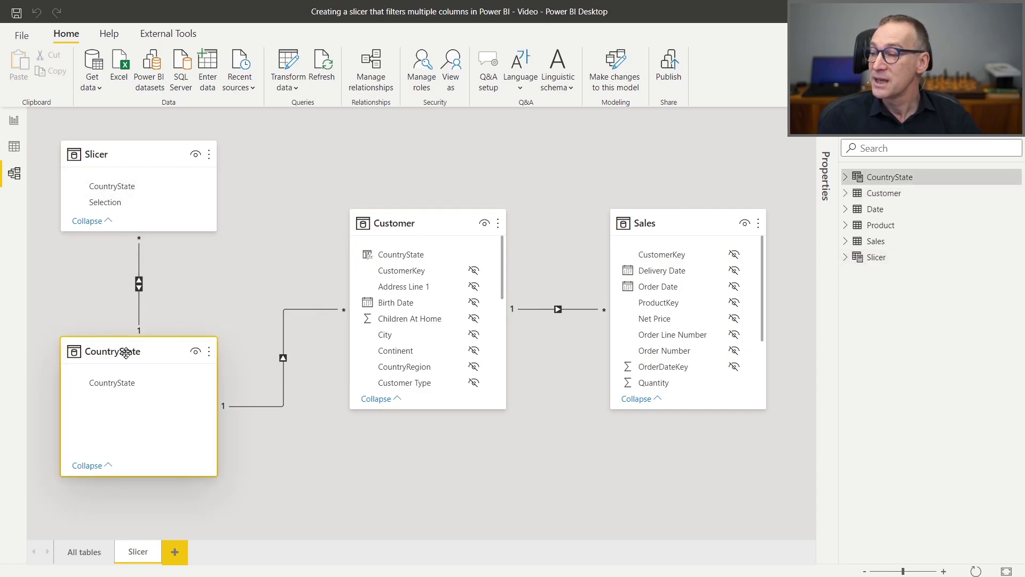
{"action": "left_click", "coordinate": [421, 223]}
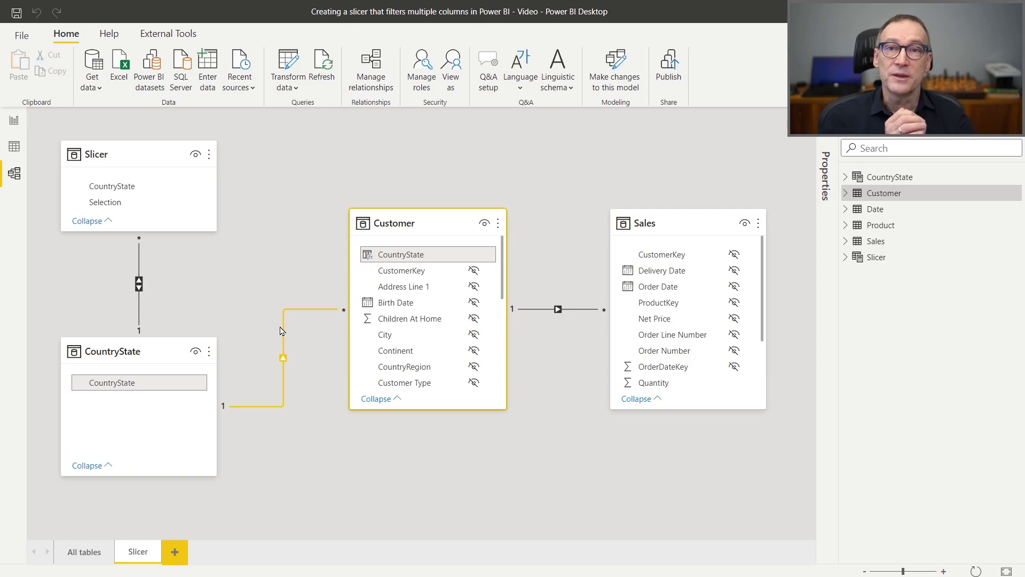
{"action": "left_click", "coordinate": [132, 352]}
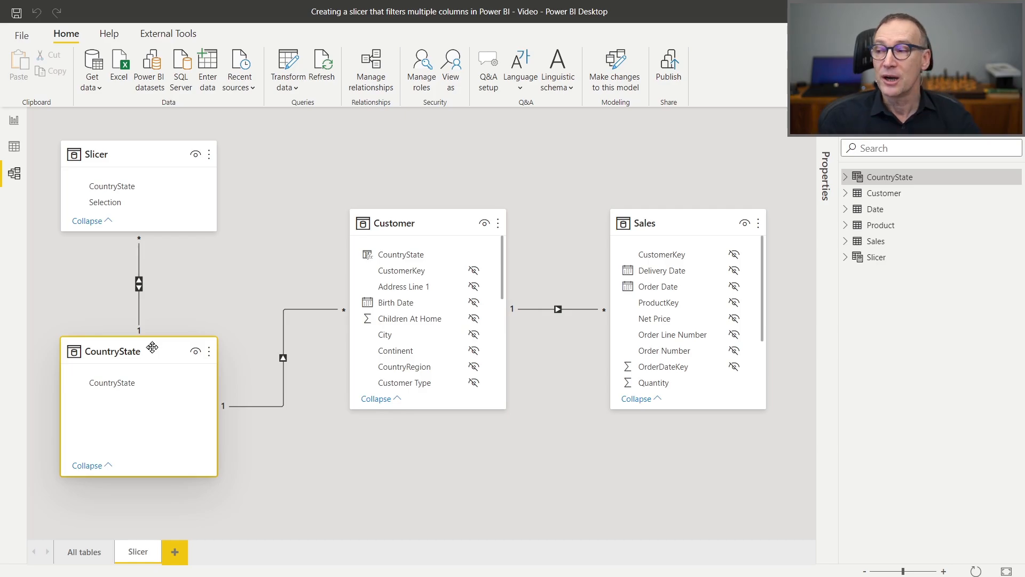
{"action": "left_click", "coordinate": [111, 154]}
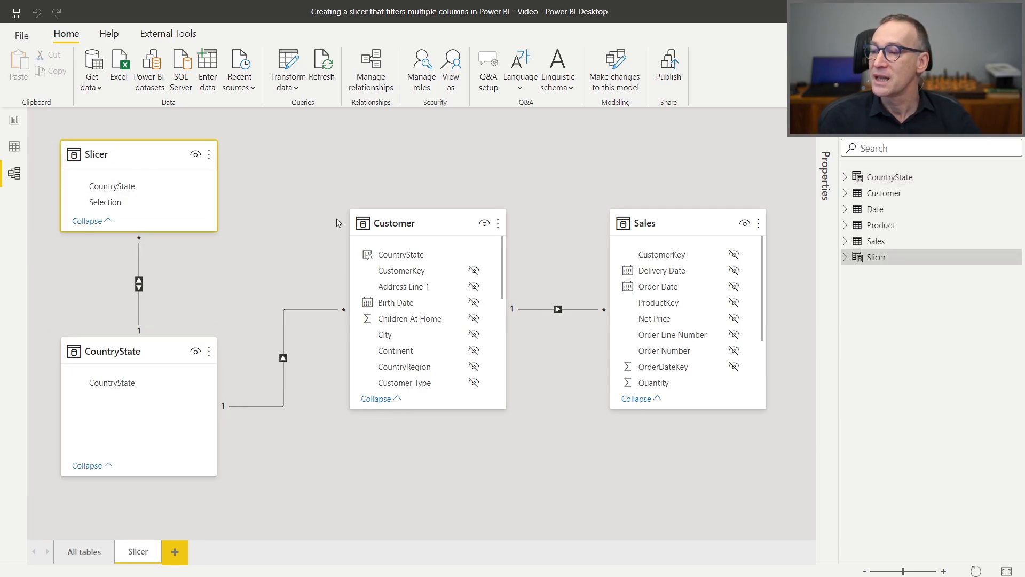
{"action": "left_click", "coordinate": [415, 225]}
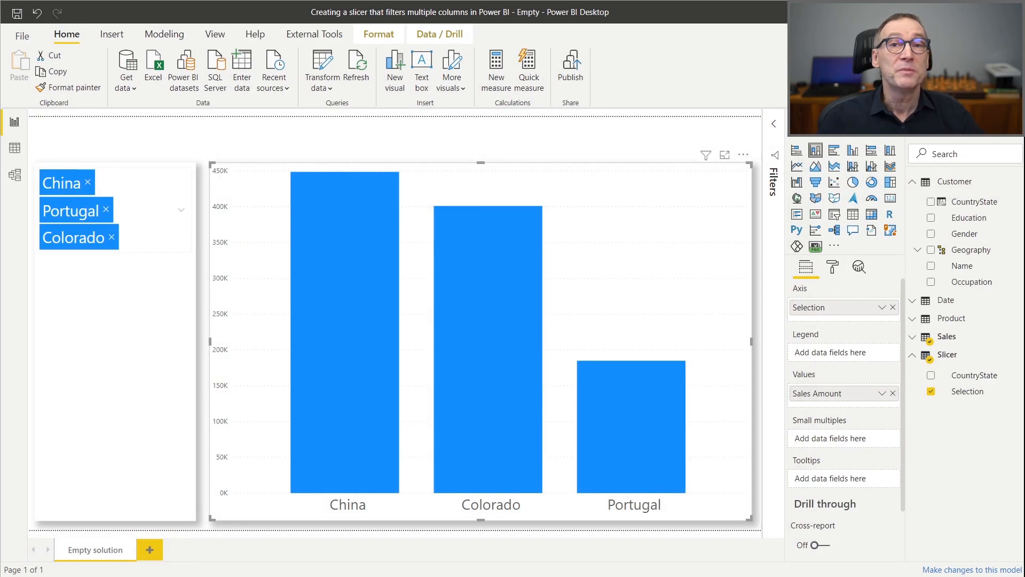
In the Empty file's model, delete the direct relationship between the Slicer and Customer tables.
{"action": "left_click", "coordinate": [16, 176]}
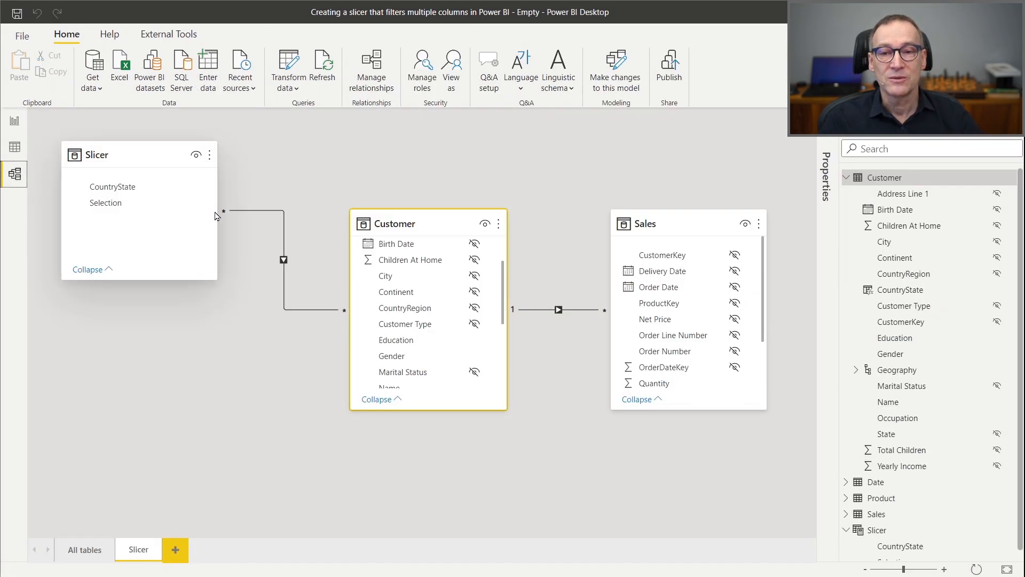
{"action": "right_click", "coordinate": [265, 215]}
{"action": "left_click", "coordinate": [295, 219]}
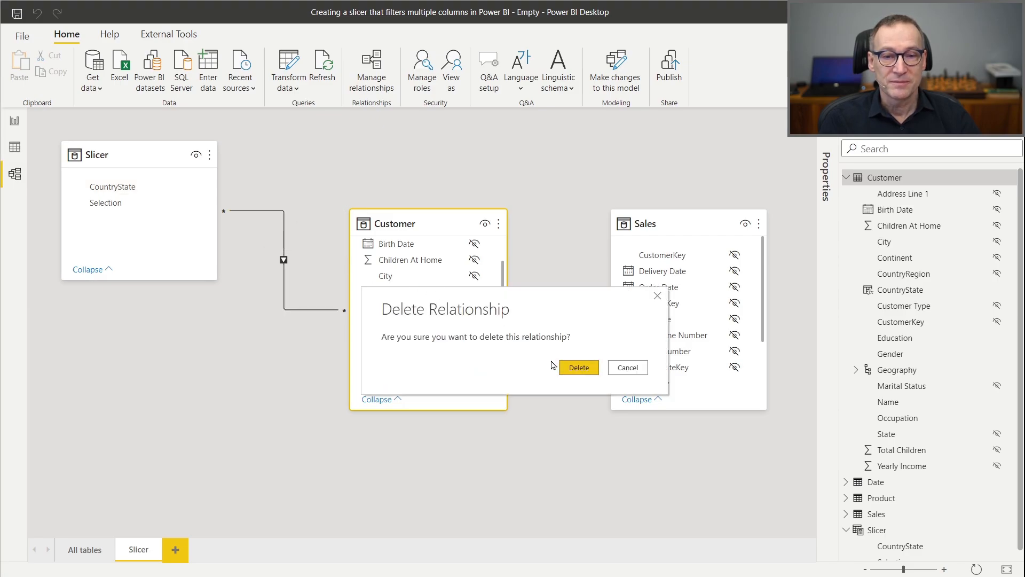
{"action": "left_click", "coordinate": [572, 369]}
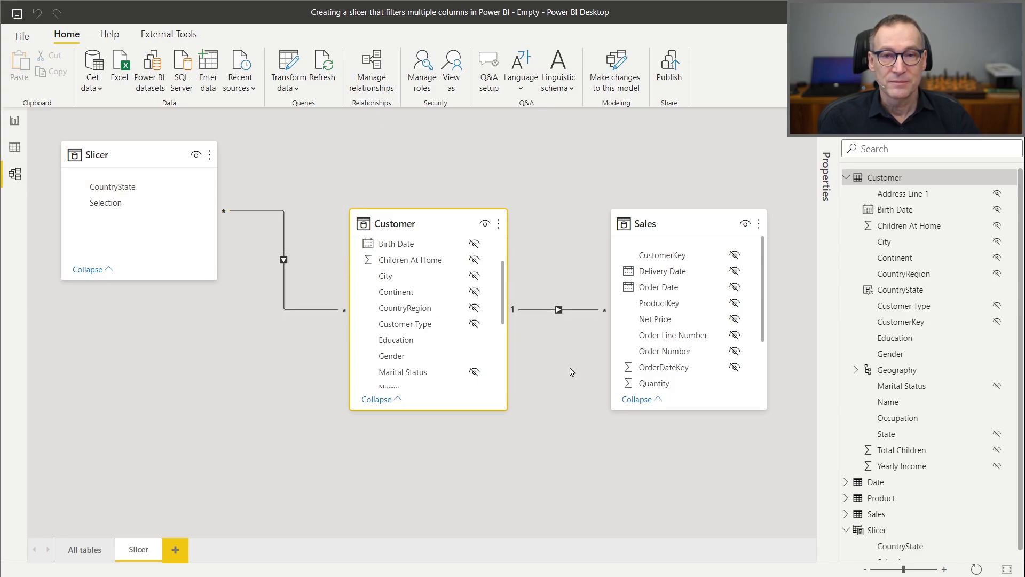
Create a calculated table with the formula CountryState = DISTINCT ( Customer[CountryState] ).
{"action": "left_click", "coordinate": [14, 148]}
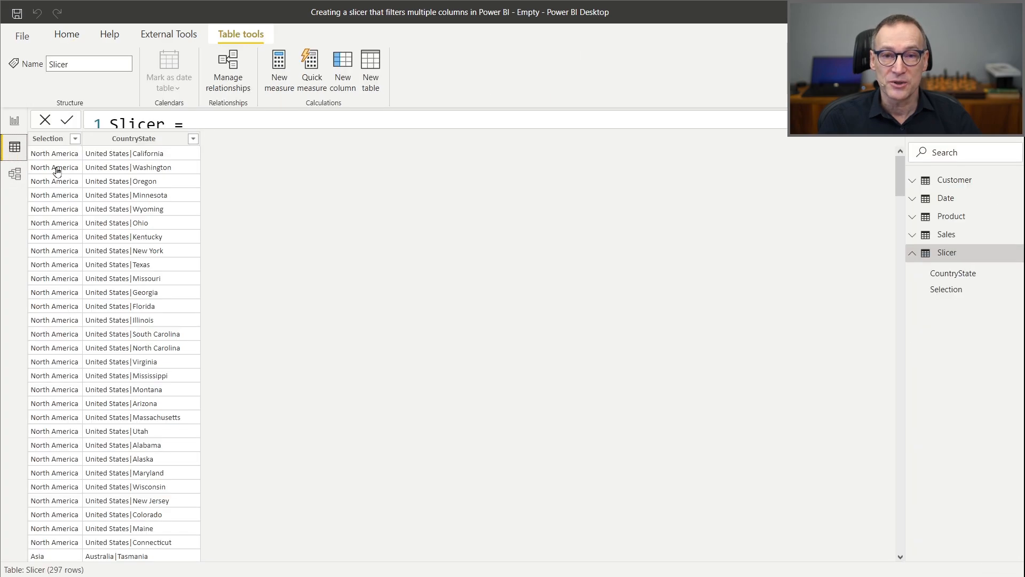
{"action": "left_click", "coordinate": [370, 72]}
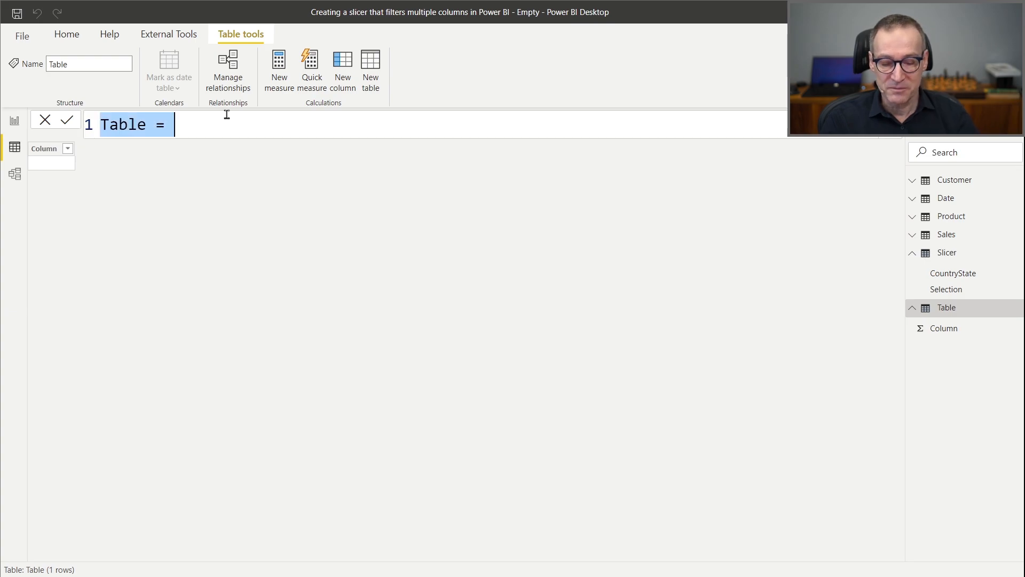
{"action": "type", "text": "Count"}
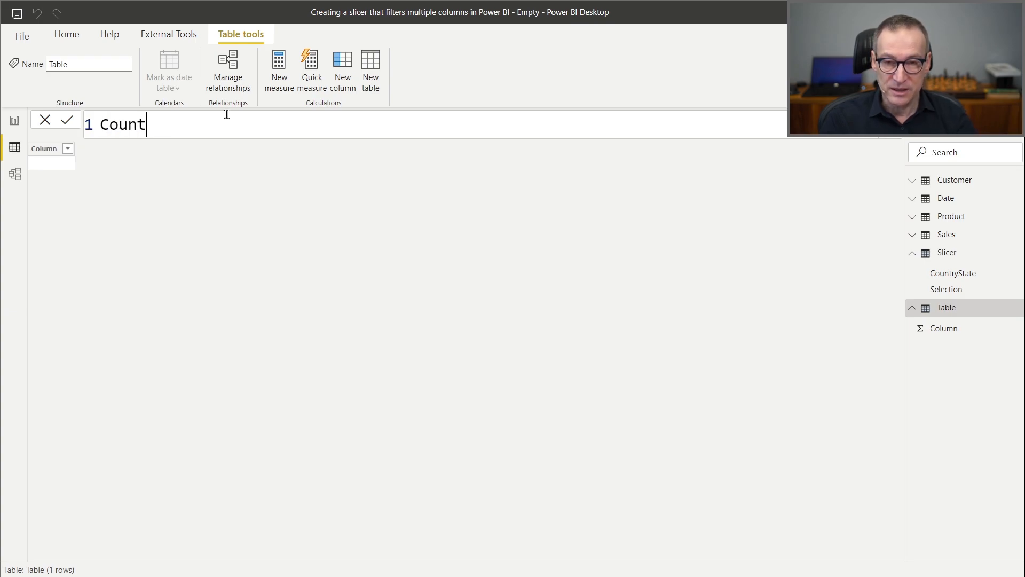
{"action": "type", "text": "rySat"}
{"action": "key", "text": "BackSpace"}
{"action": "key", "text": "BackSpace"}
{"action": "type", "text": "ta"}
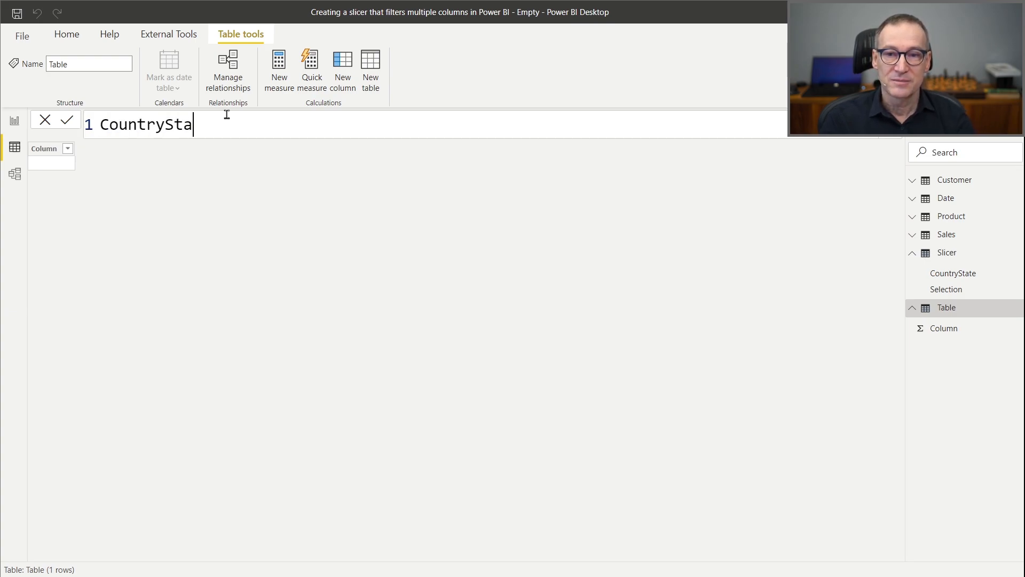
{"action": "type", "text": "te = DISTINCT("}
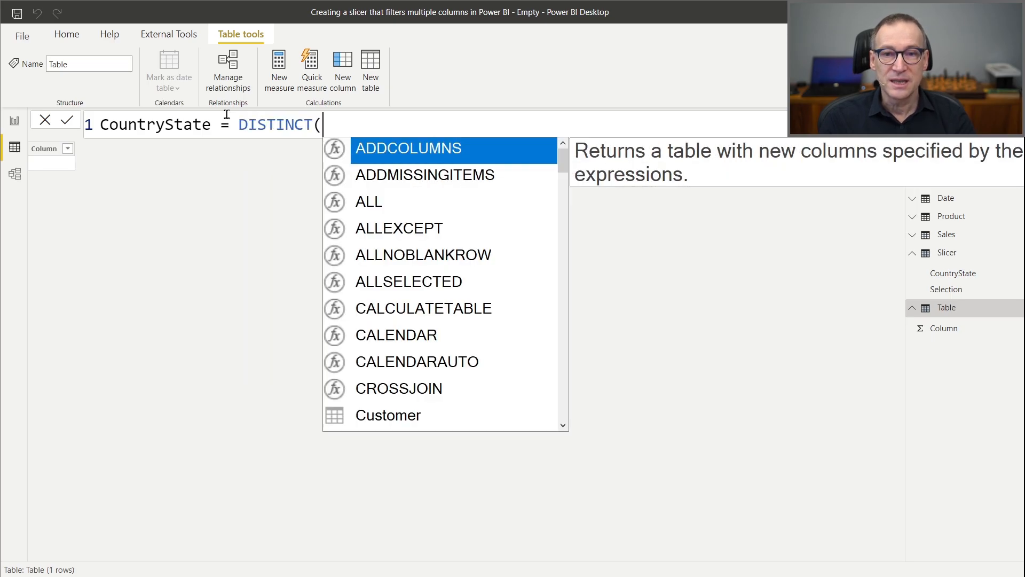
{"action": "key", "text": "BackSpace"}
{"action": "type", "text": "( Cus"}
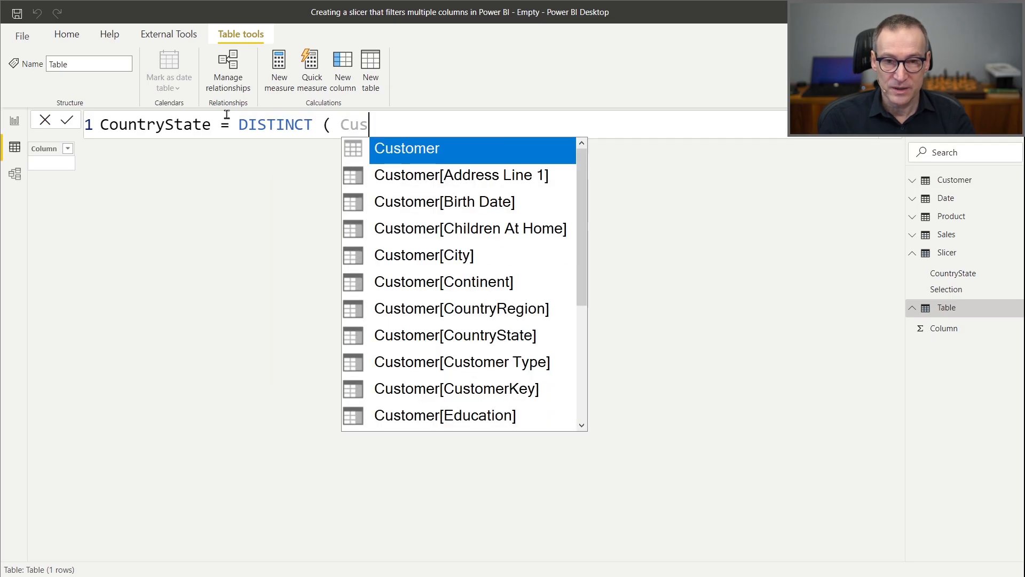
{"action": "key", "text": "Down"}
{"action": "key", "text": "Down"}
{"action": "key", "text": "Down"}
{"action": "key", "text": "Down"}
{"action": "key", "text": "Down"}
{"action": "key", "text": "Down"}
{"action": "key", "text": "Down"}
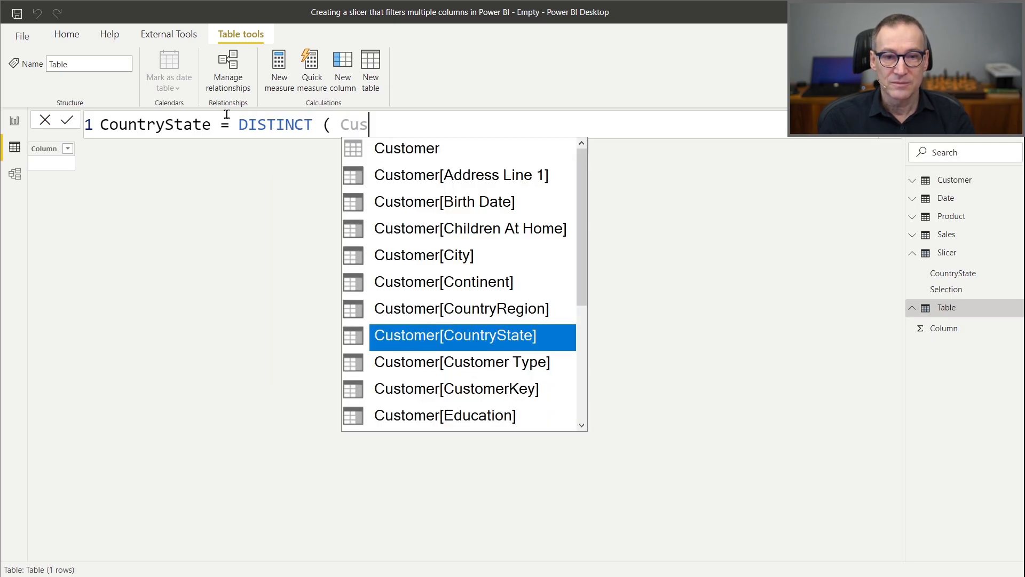
{"action": "key", "text": "Tab"}
{"action": "type", "text": "("}
{"action": "key", "text": "BackSpace"}
{"action": "type", "text": ")"}
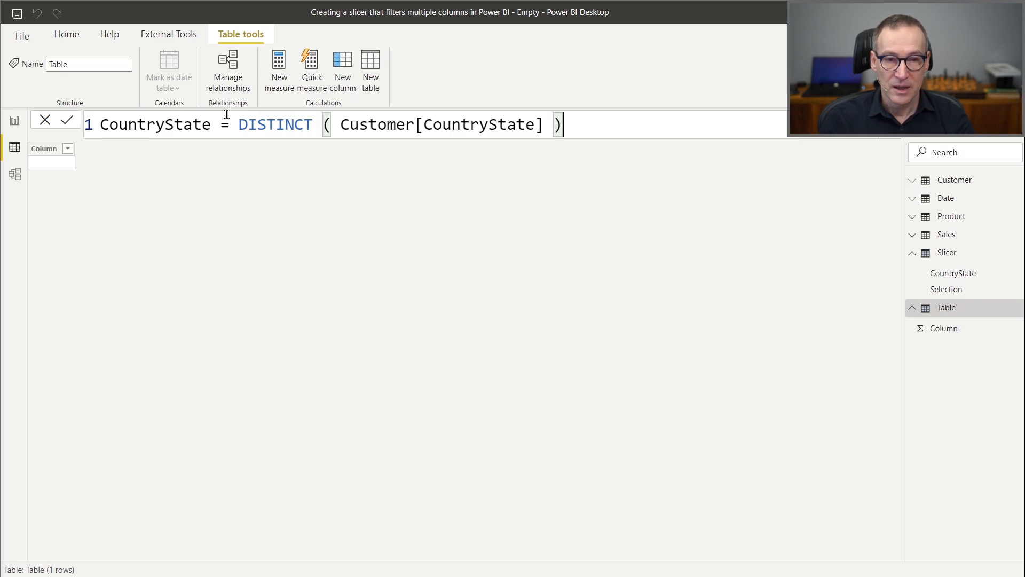
{"action": "key", "text": "Return"}
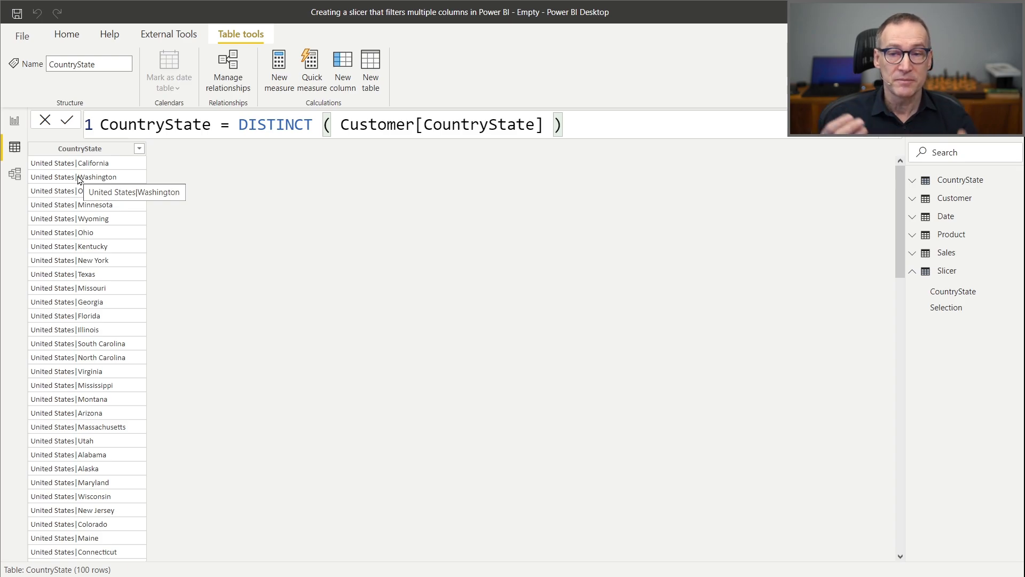
Place the CountryState table beneath Slicer in the model diagram and relate its CountryState column to CountryState in both Slicer and Customer.
{"action": "left_click", "coordinate": [16, 176]}
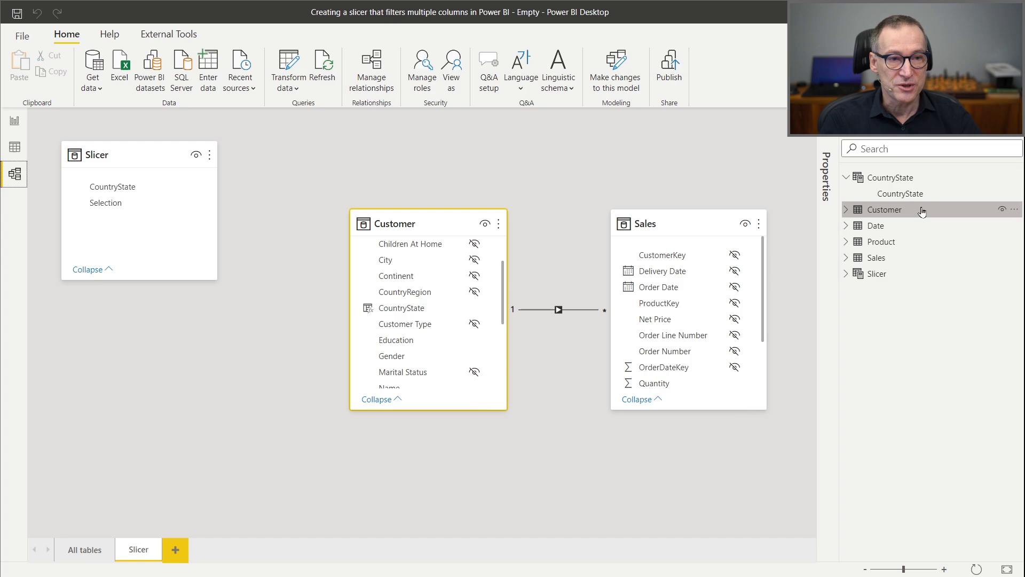
{"action": "left_click_drag", "start_coordinate": [901, 181], "coordinate": [156, 357]}
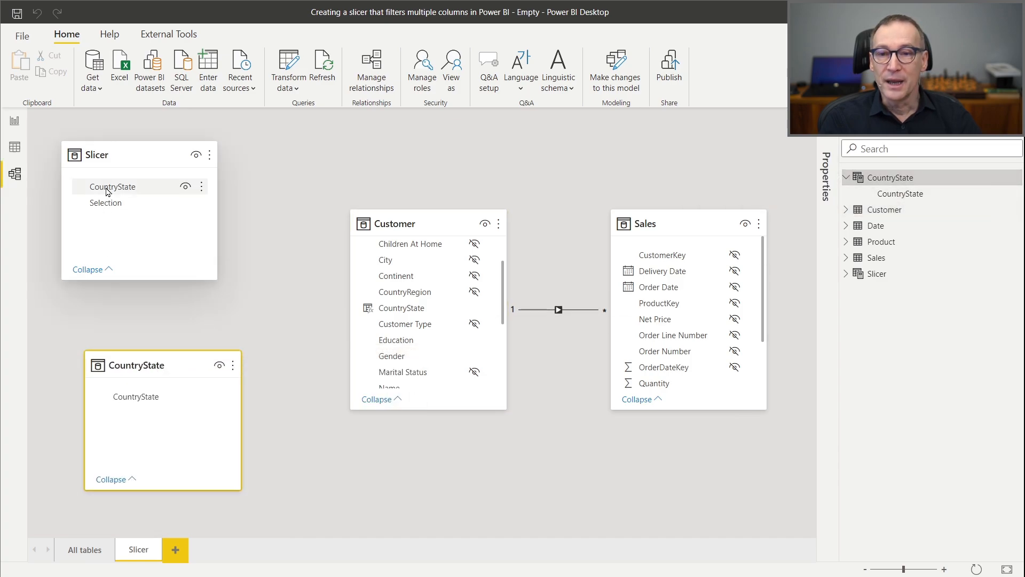
{"action": "left_click_drag", "start_coordinate": [105, 187], "coordinate": [160, 404]}
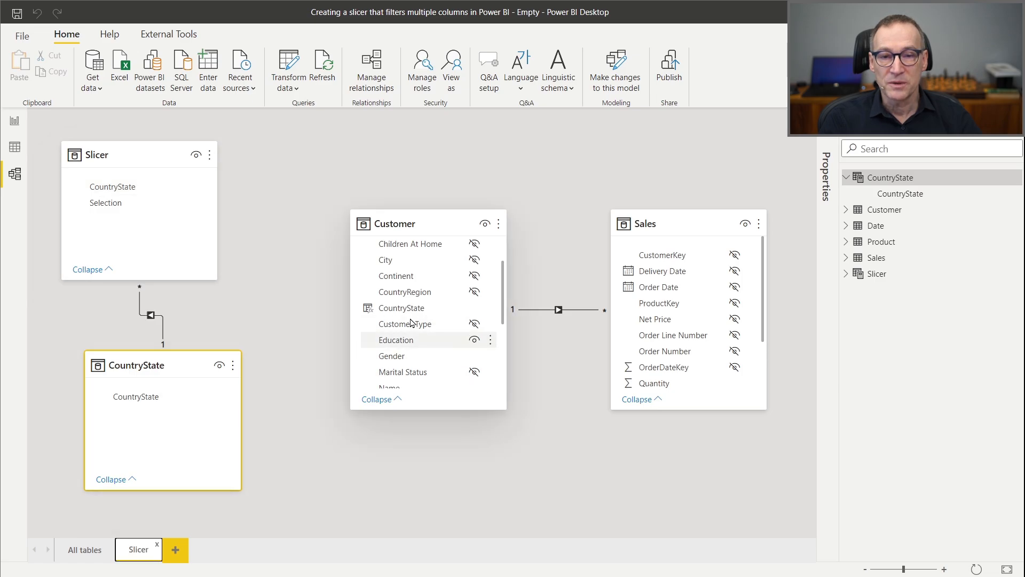
{"action": "left_click_drag", "start_coordinate": [435, 305], "coordinate": [172, 399]}
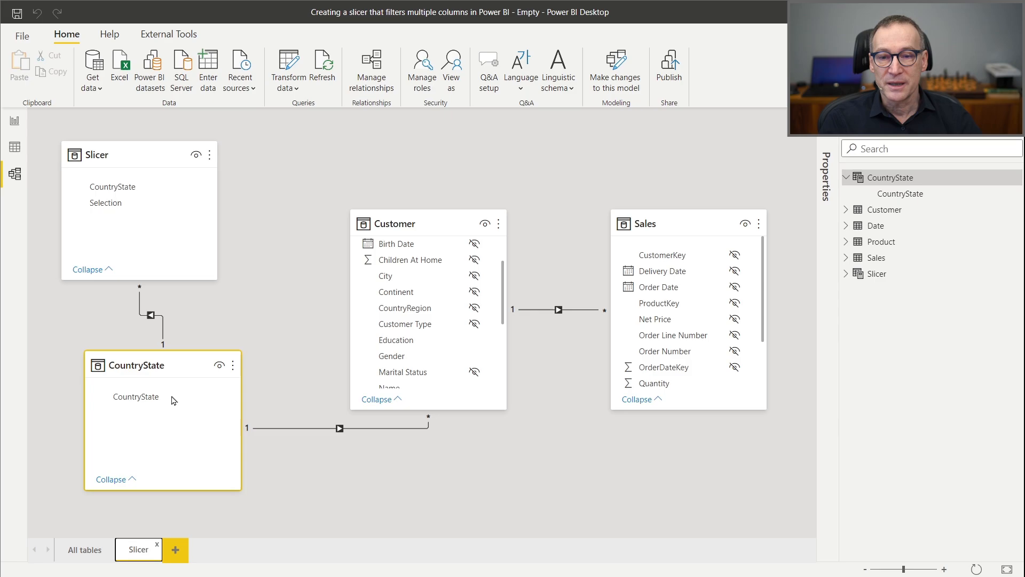
{"action": "left_click_drag", "start_coordinate": [162, 364], "coordinate": [139, 381]}
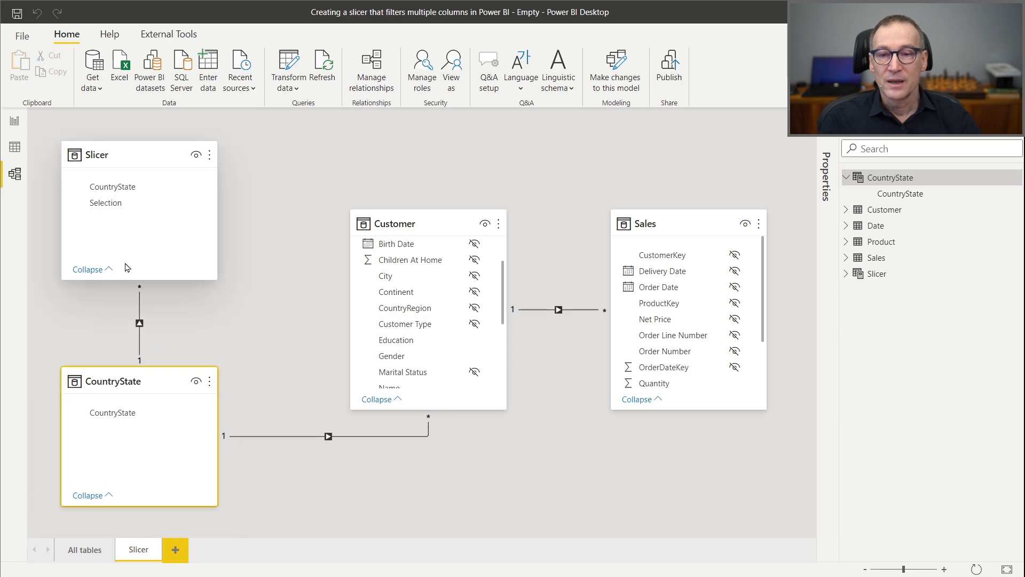
Trace the filter path from Slicer through CountryState to Customer, and check the column chart in the report.
{"action": "left_click", "coordinate": [146, 162]}
{"action": "left_click", "coordinate": [142, 382]}
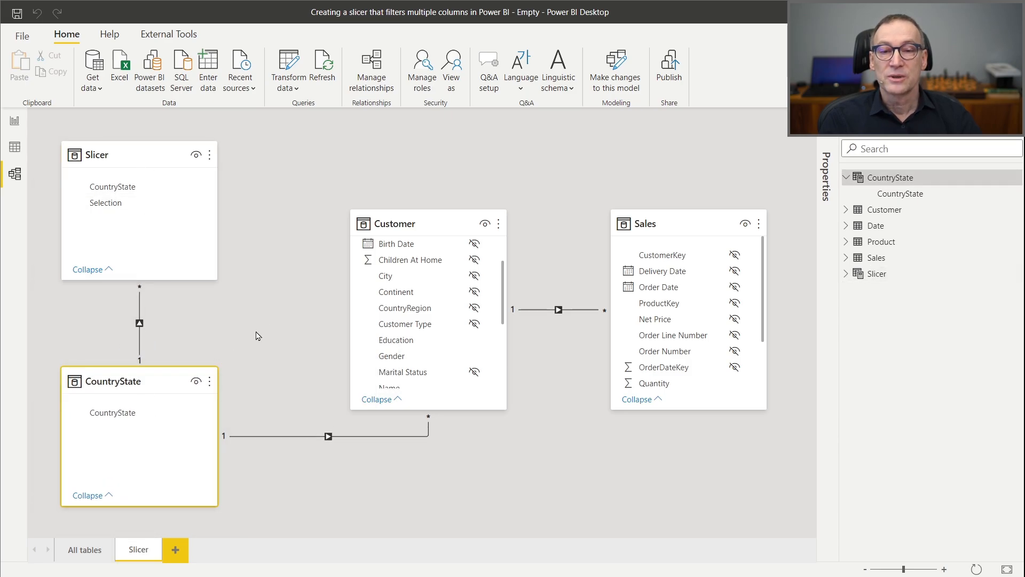
{"action": "left_click", "coordinate": [399, 233]}
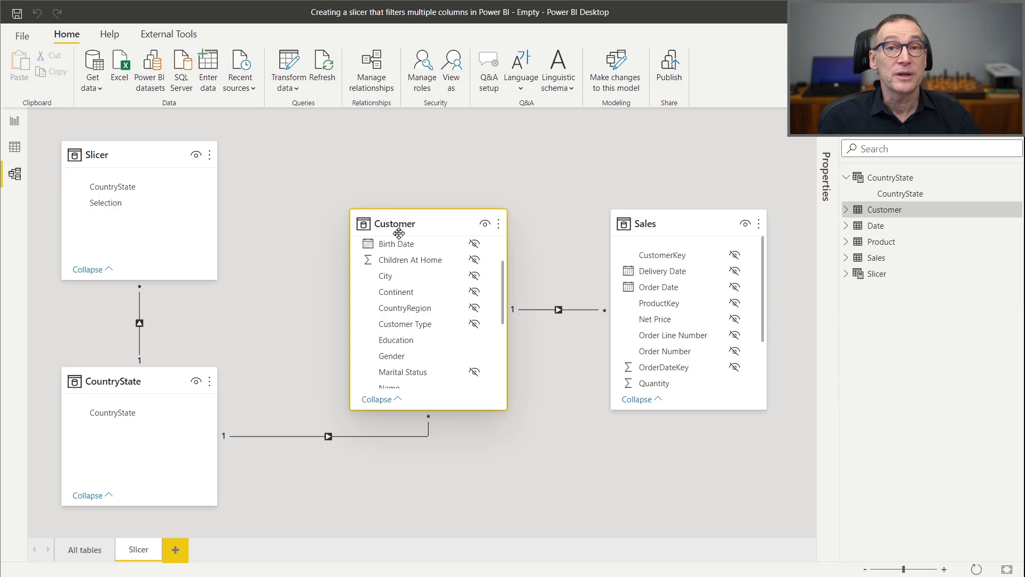
{"action": "left_click", "coordinate": [10, 122]}
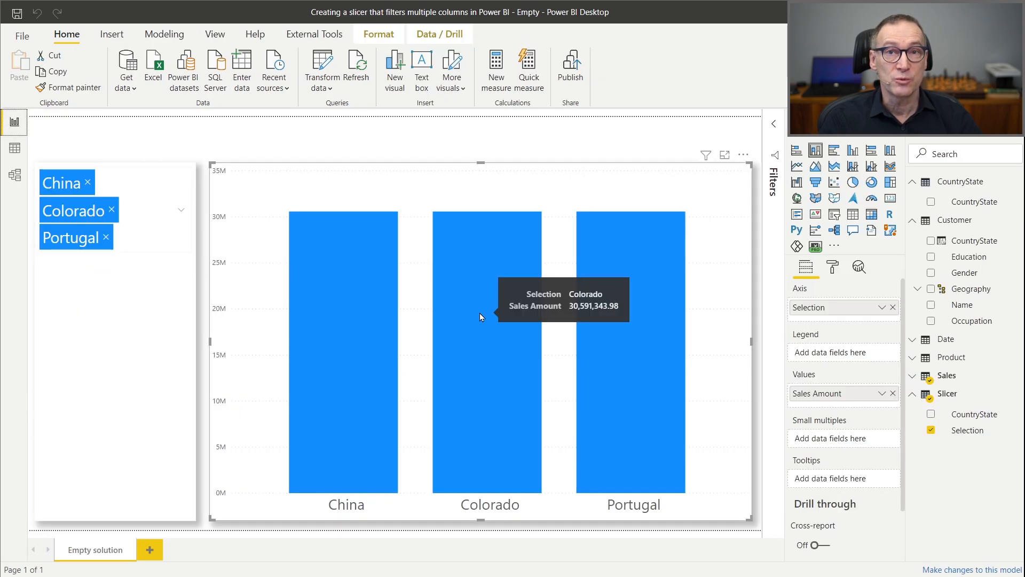
Set the cross filter direction of the relationship between Slicer and CountryState to Both.
{"action": "left_click", "coordinate": [8, 180]}
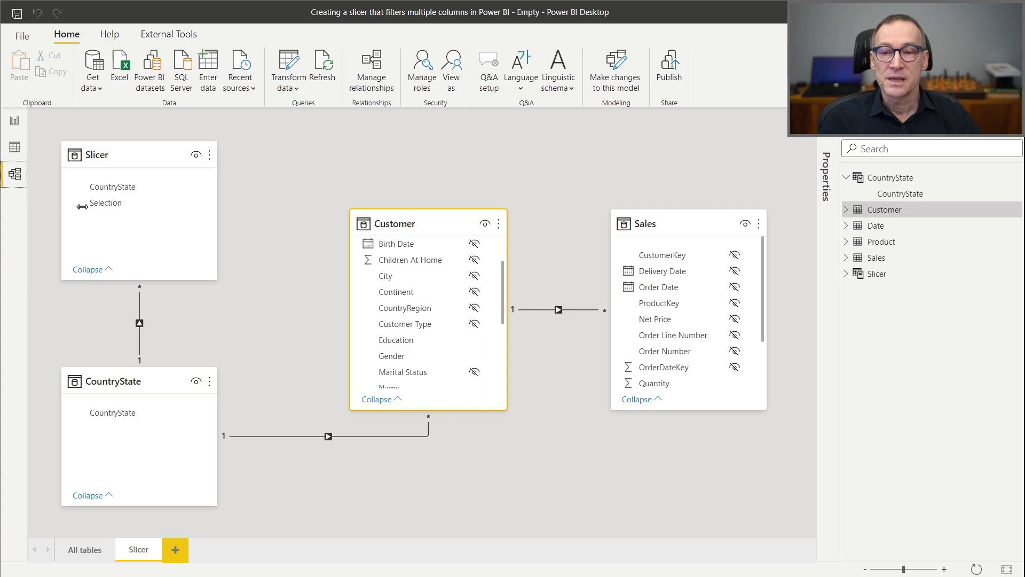
{"action": "left_click", "coordinate": [128, 155]}
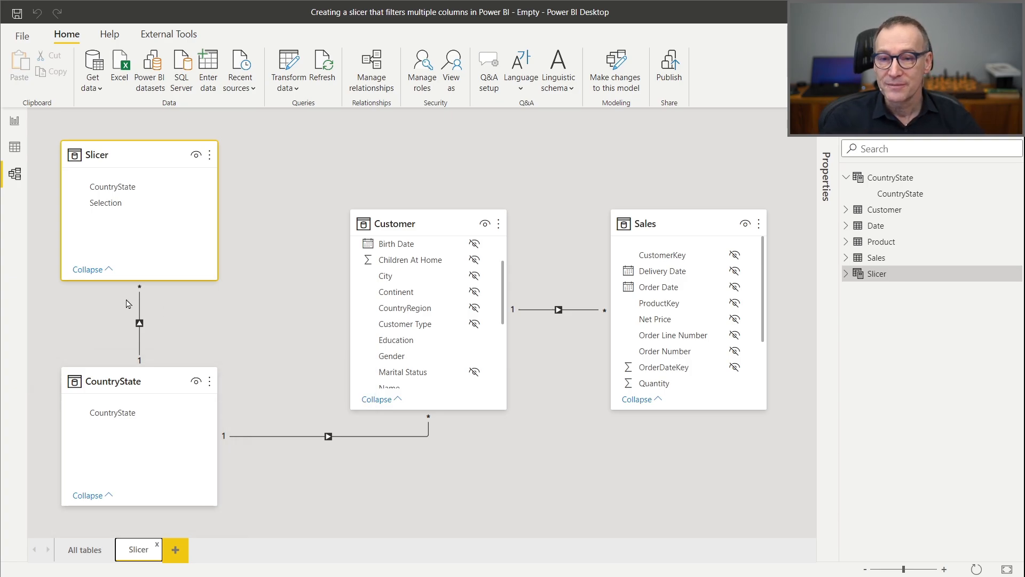
{"action": "double_click", "coordinate": [140, 309]}
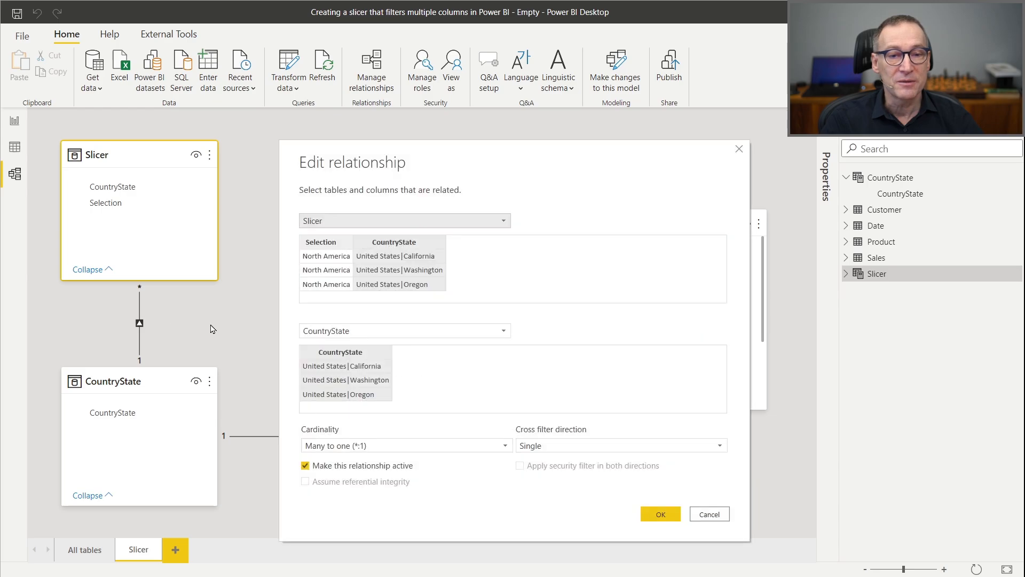
{"action": "left_click", "coordinate": [632, 446]}
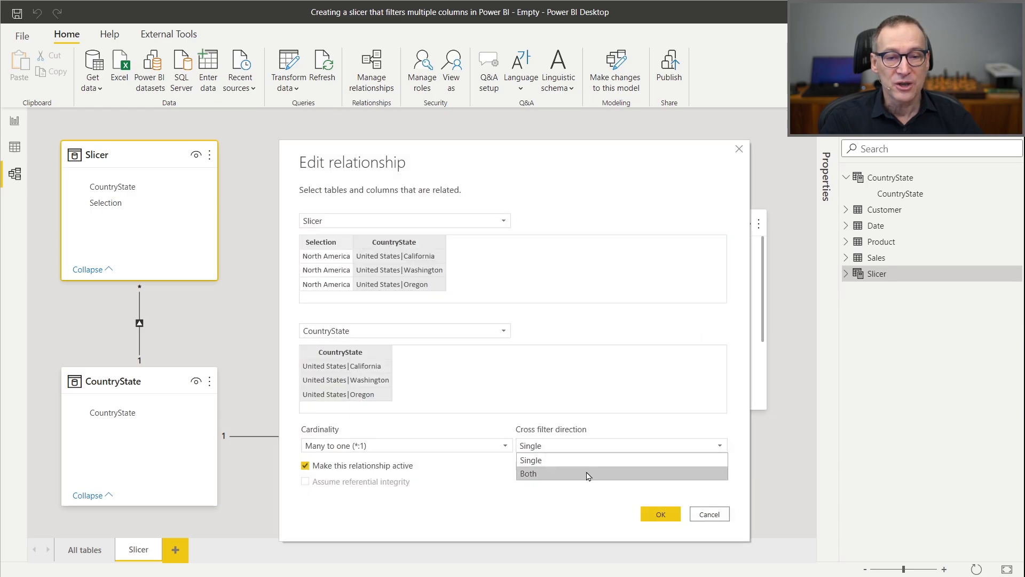
{"action": "left_click", "coordinate": [588, 475]}
{"action": "left_click", "coordinate": [661, 514]}
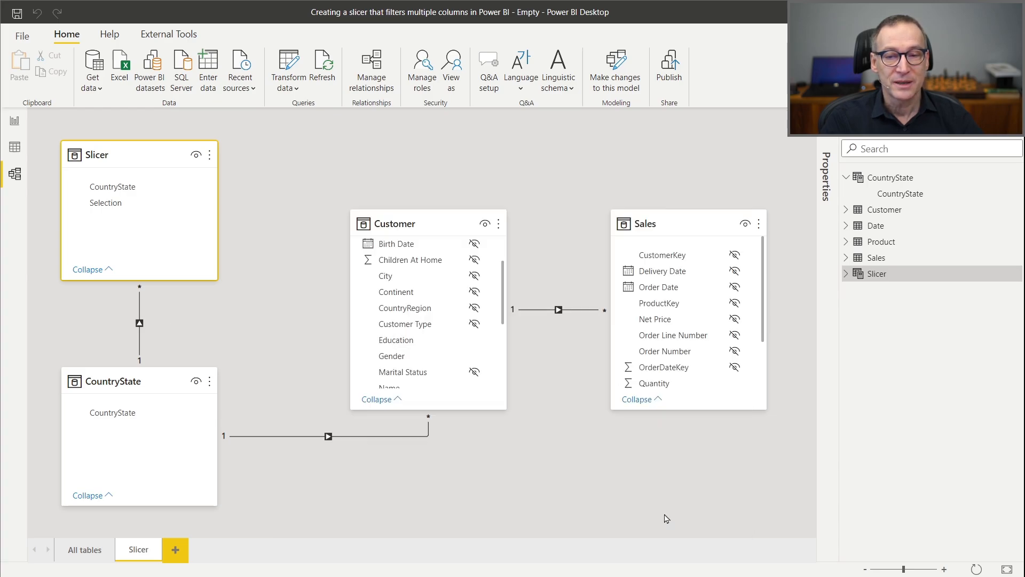
Return to the report and add Italy to the slicer selection.
{"action": "left_click", "coordinate": [15, 124]}
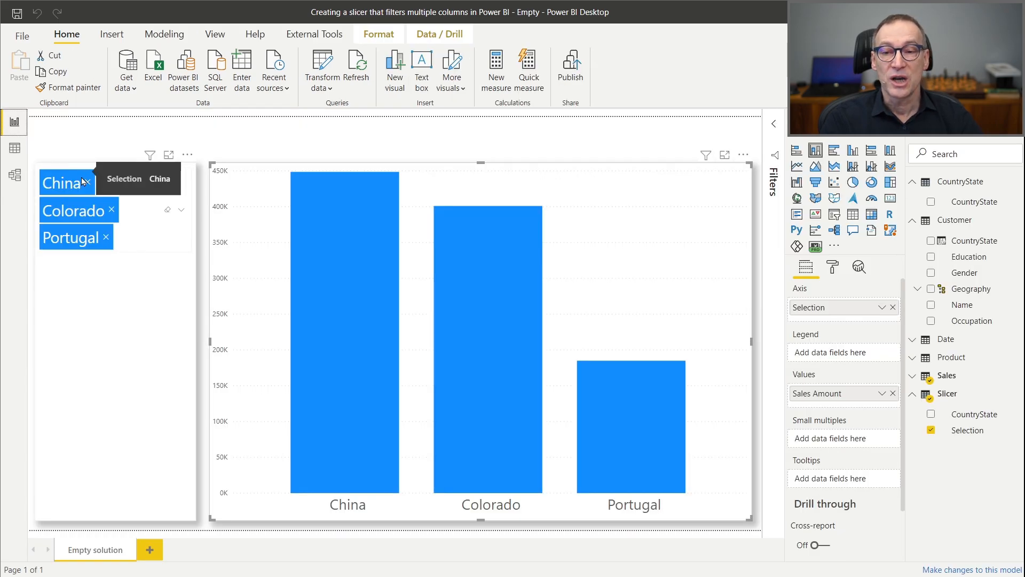
{"action": "left_click", "coordinate": [150, 239]}
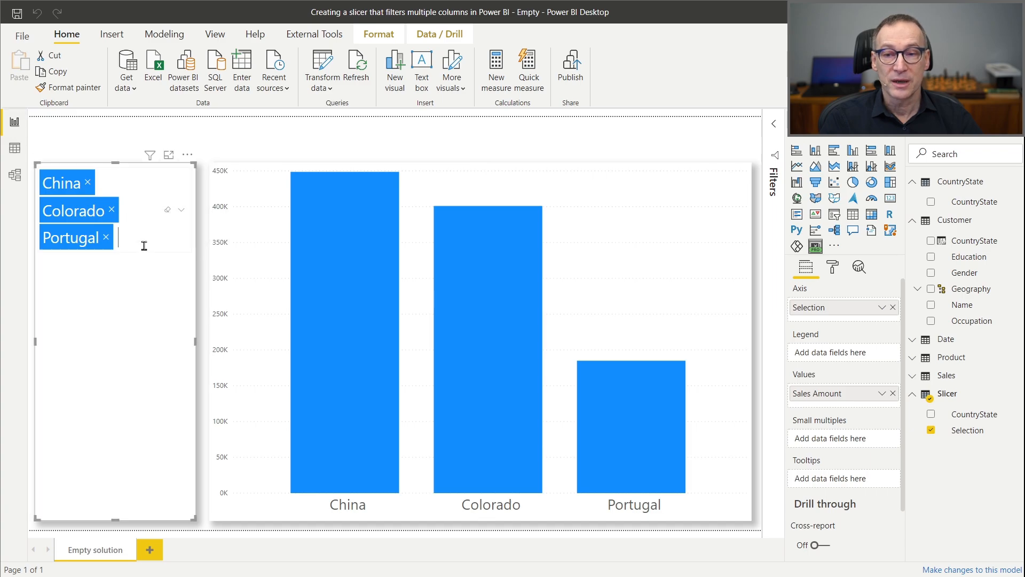
{"action": "type", "text": "italy"}
{"action": "key", "text": "Return"}
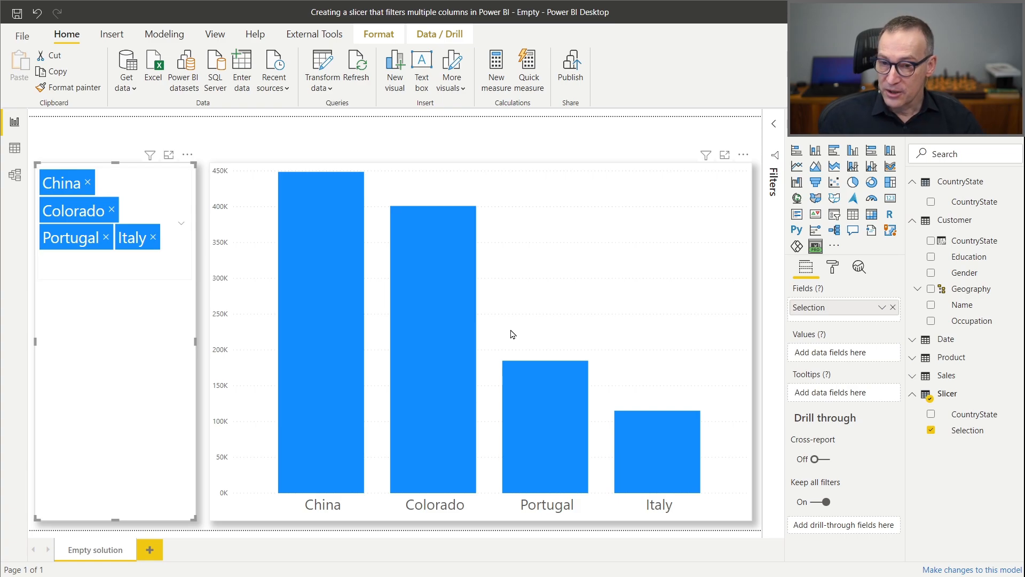
Return to the Empty file's model diagram and review the relationships joining Slicer, CountryState and Customer.
{"action": "left_click", "coordinate": [16, 179]}
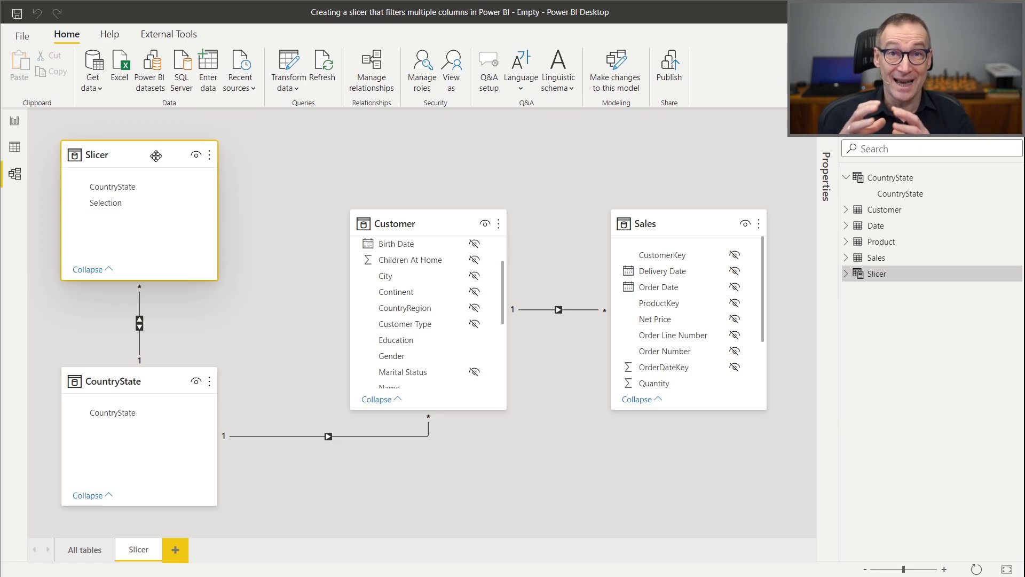
{"action": "left_click", "coordinate": [164, 386]}
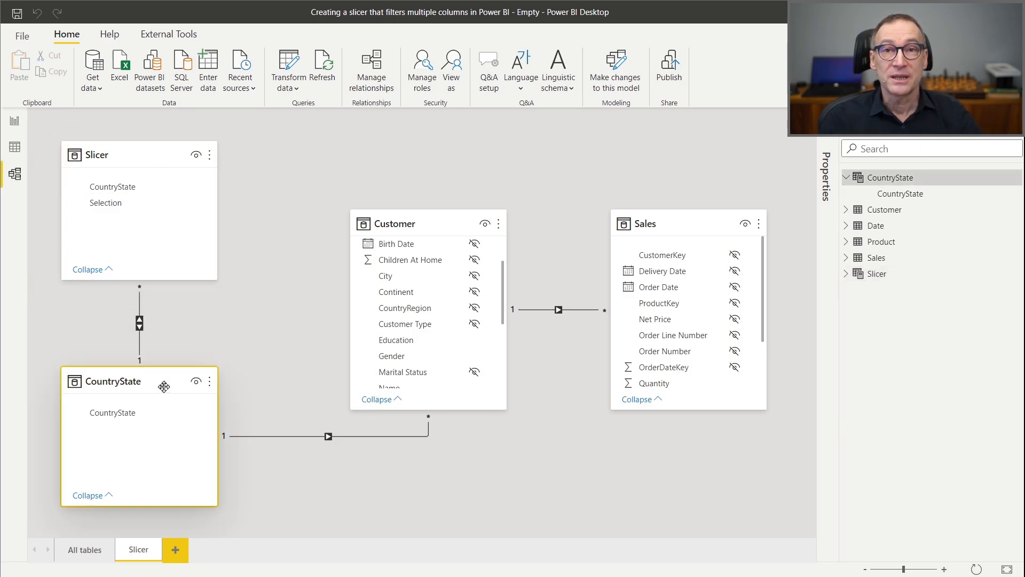
{"action": "left_click", "coordinate": [428, 225]}
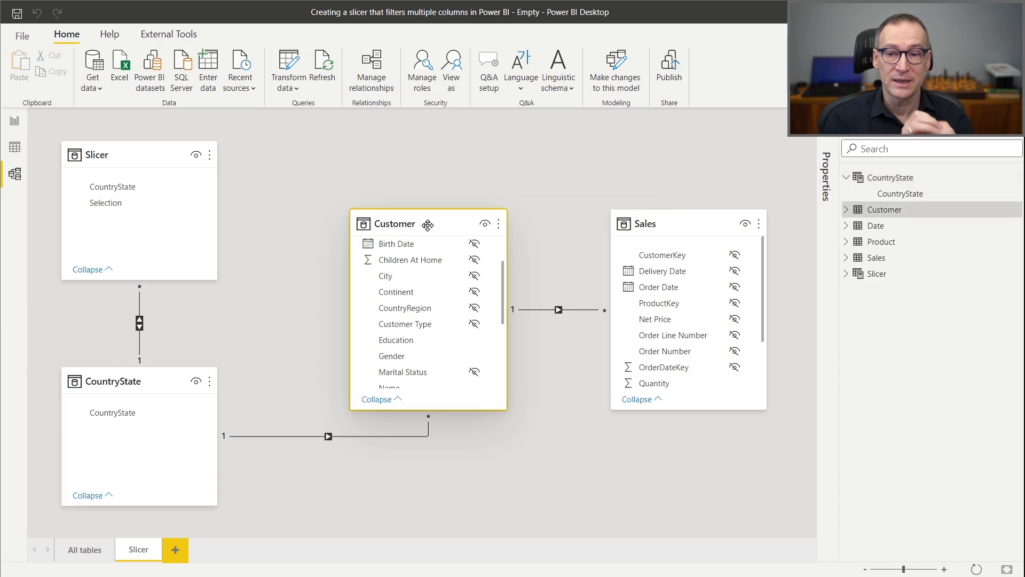
{"action": "left_click", "coordinate": [142, 381]}
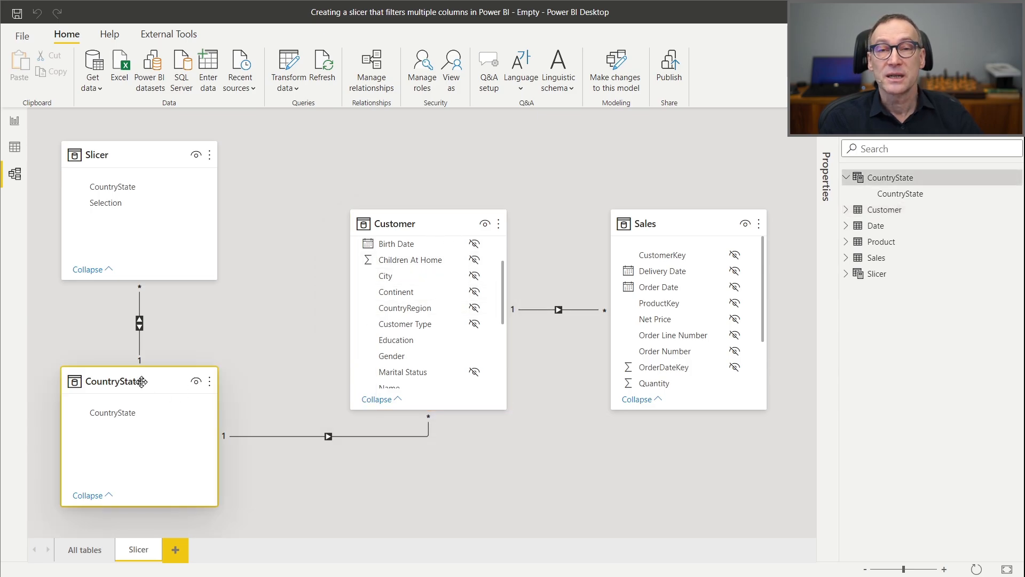
{"action": "left_click", "coordinate": [126, 158]}
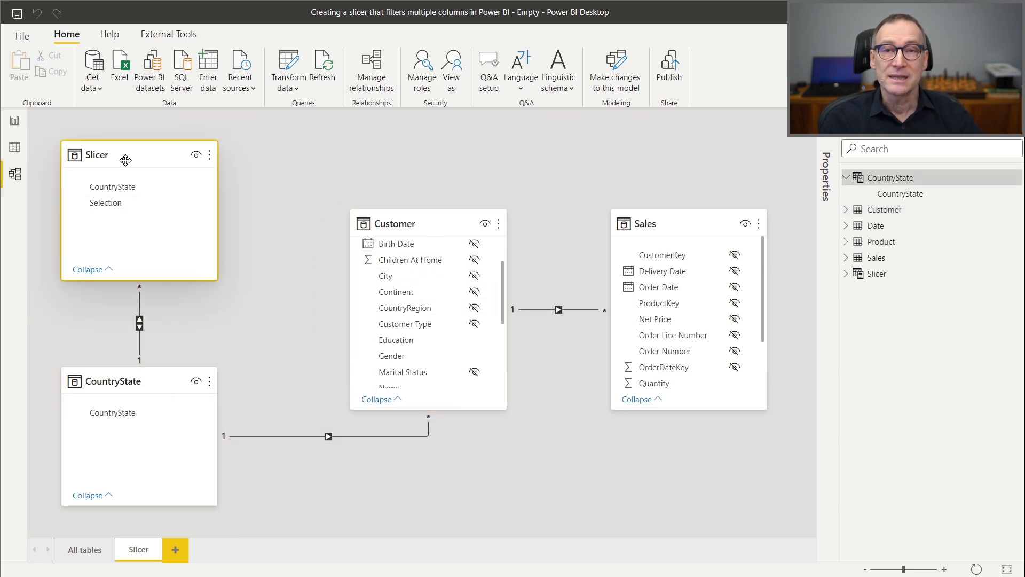